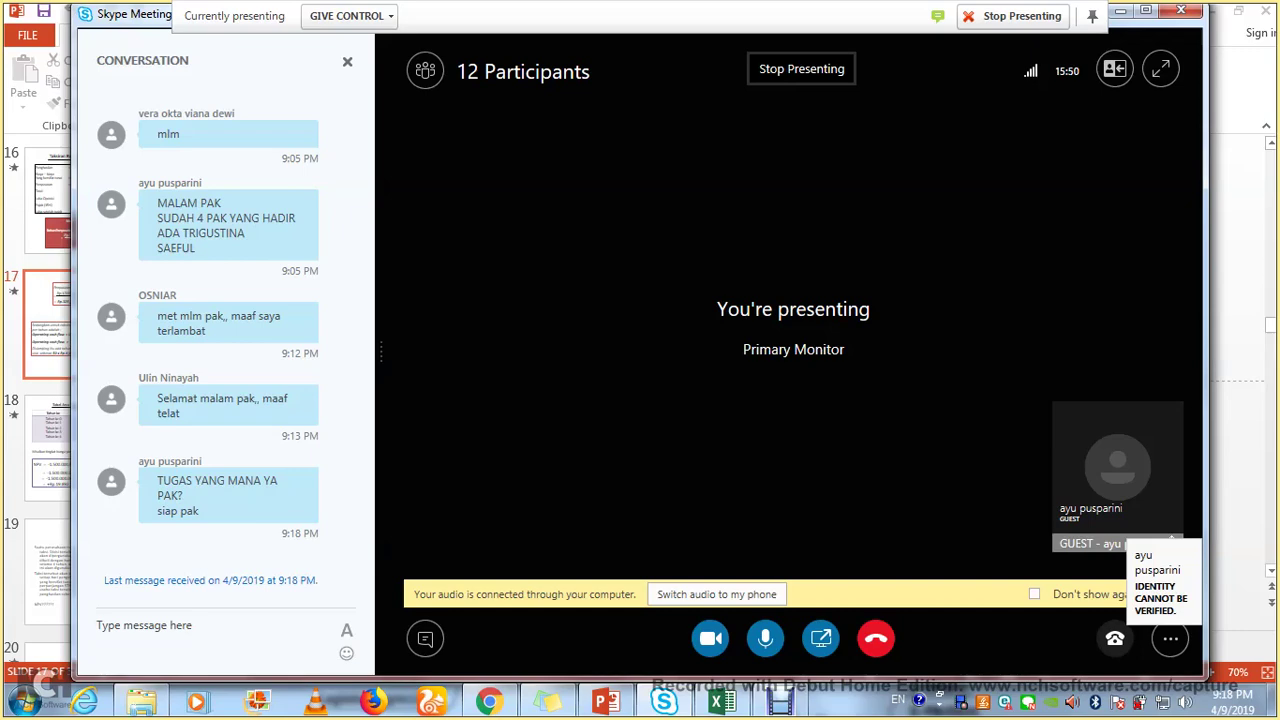
# Switch to the PowerPoint deck and display slide 15, the numerical example for an investment with an economic life over one year.
pyautogui.click(605, 700)
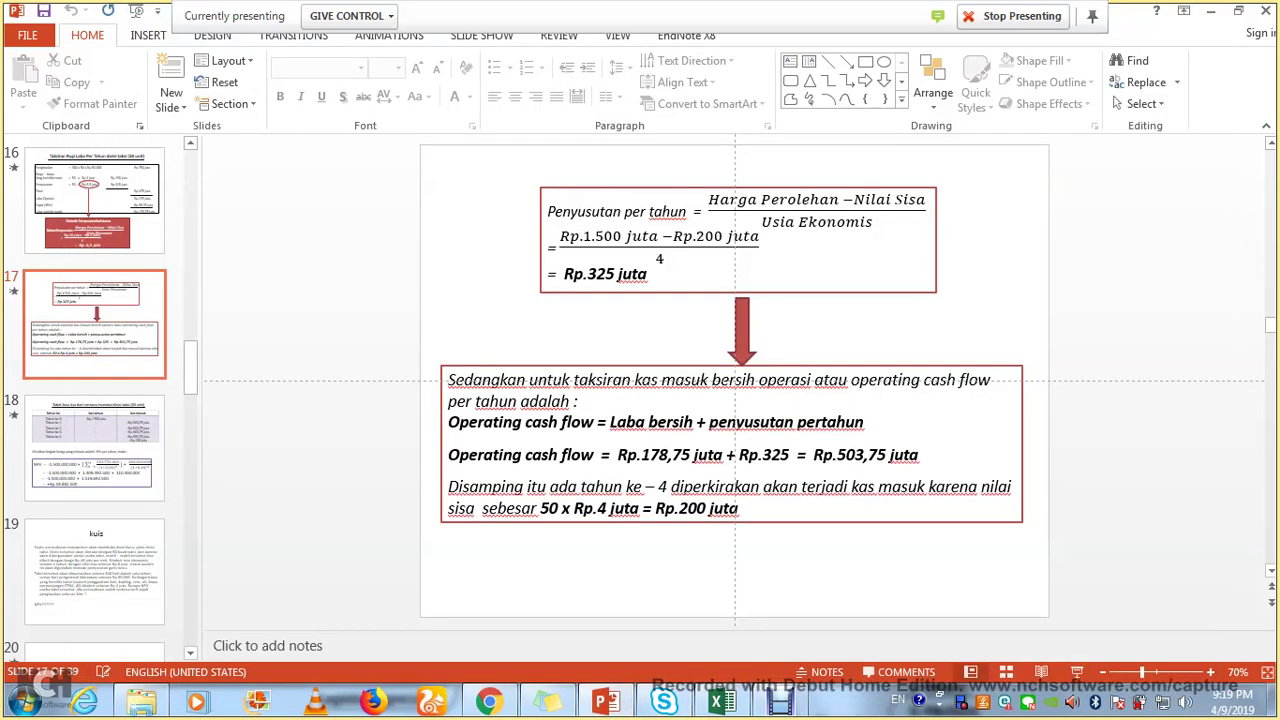
pyautogui.press('pageup')
pyautogui.press('pageup')
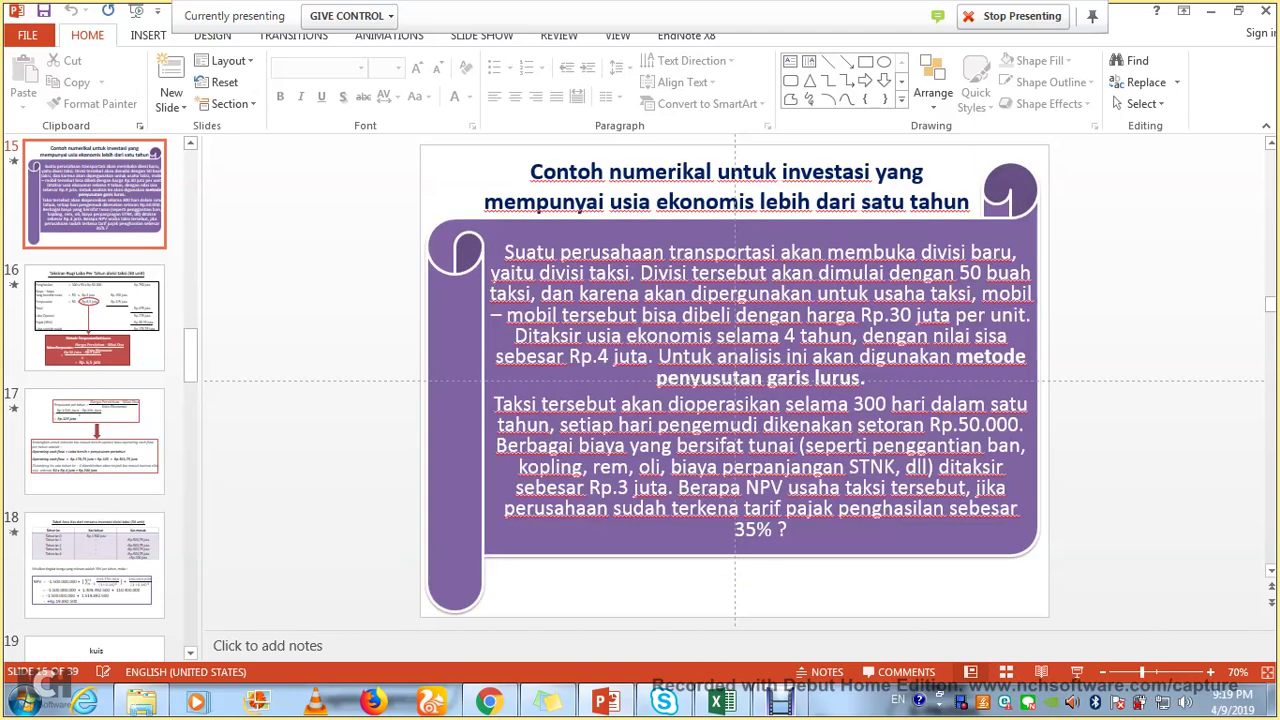
pyautogui.press('pageup')
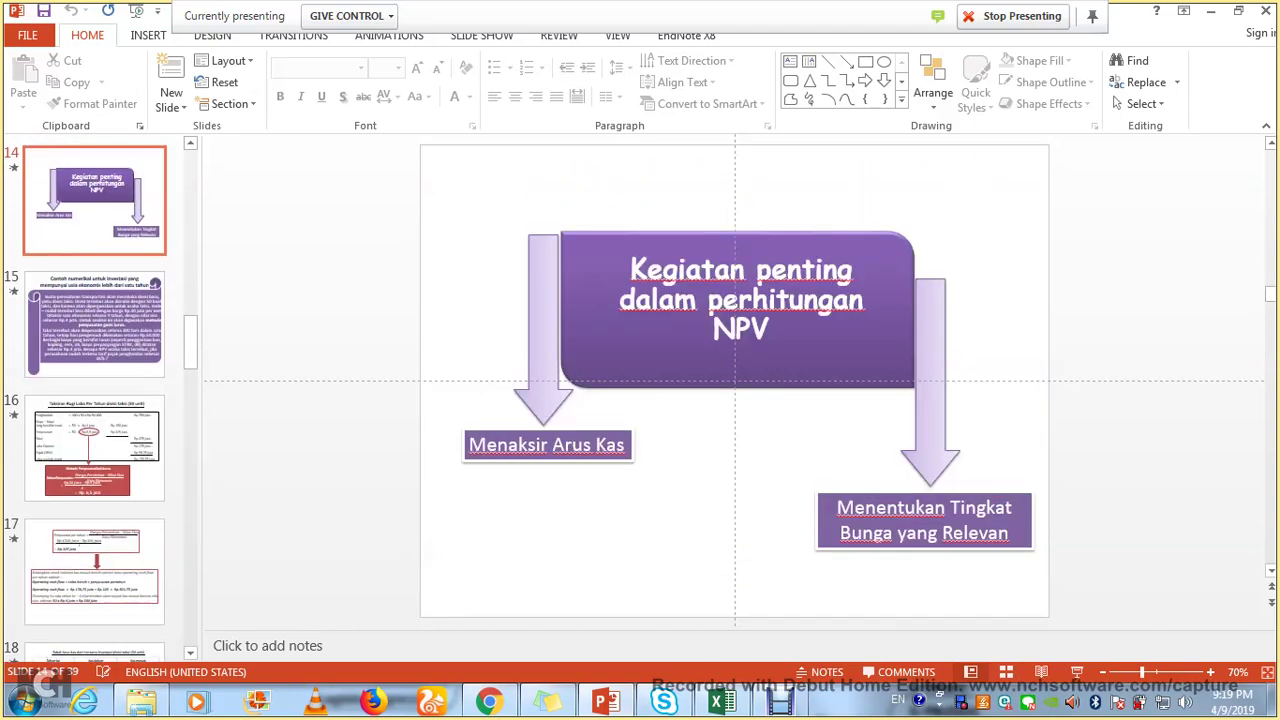
pyautogui.press('pagedown')
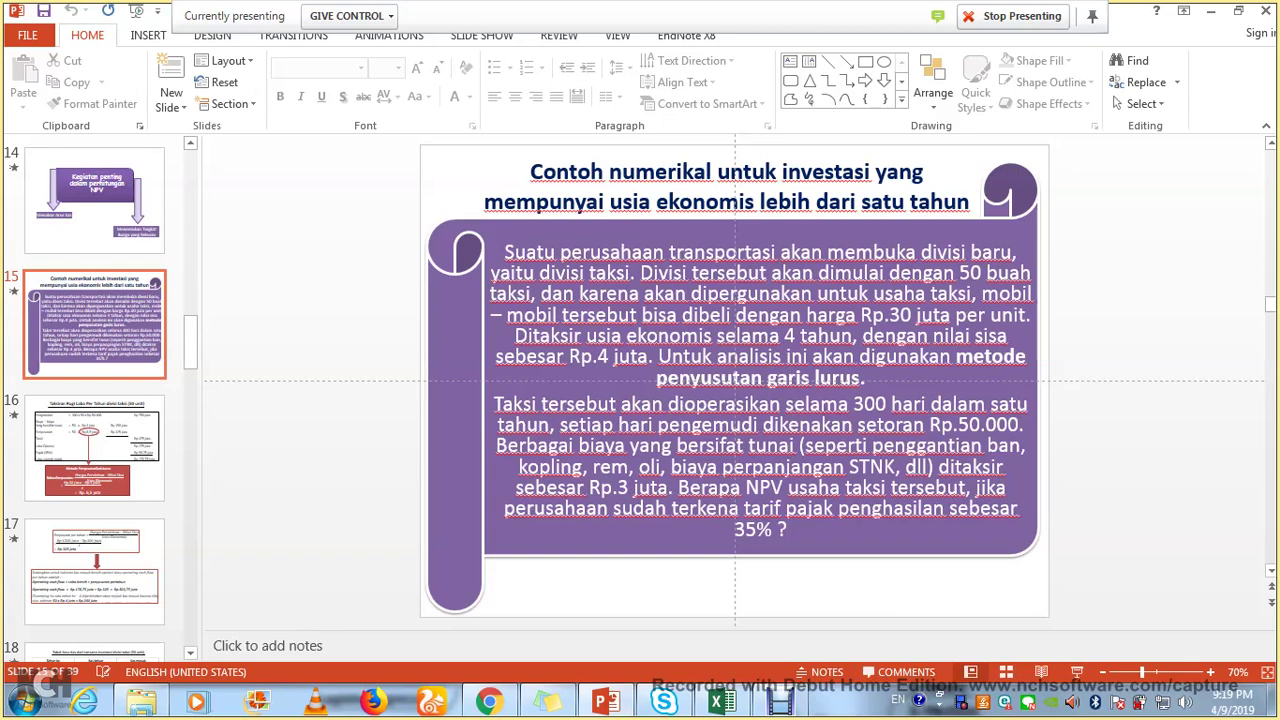
# Check the Skype meeting conversation and switch to the Presensi_Management Keuangan attendance workbook in Excel.
pyautogui.click(664, 701)
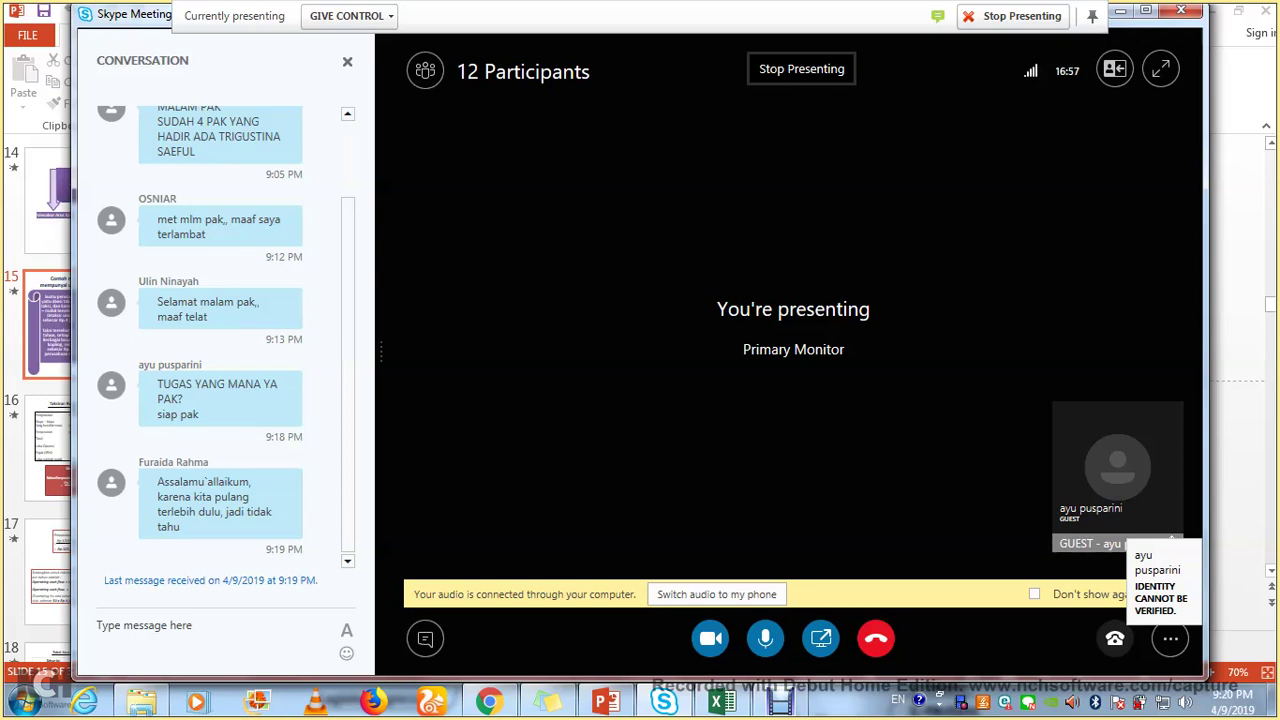
pyautogui.moveTo(605, 700)
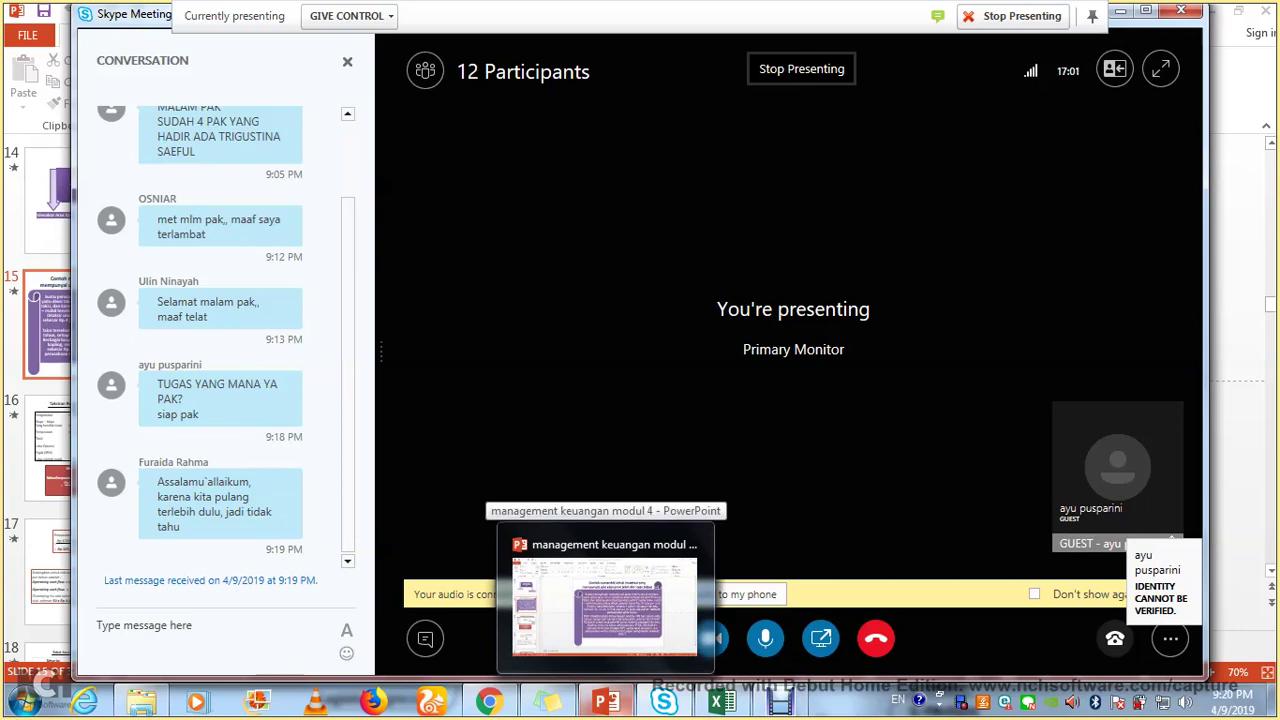
pyautogui.moveTo(716, 700)
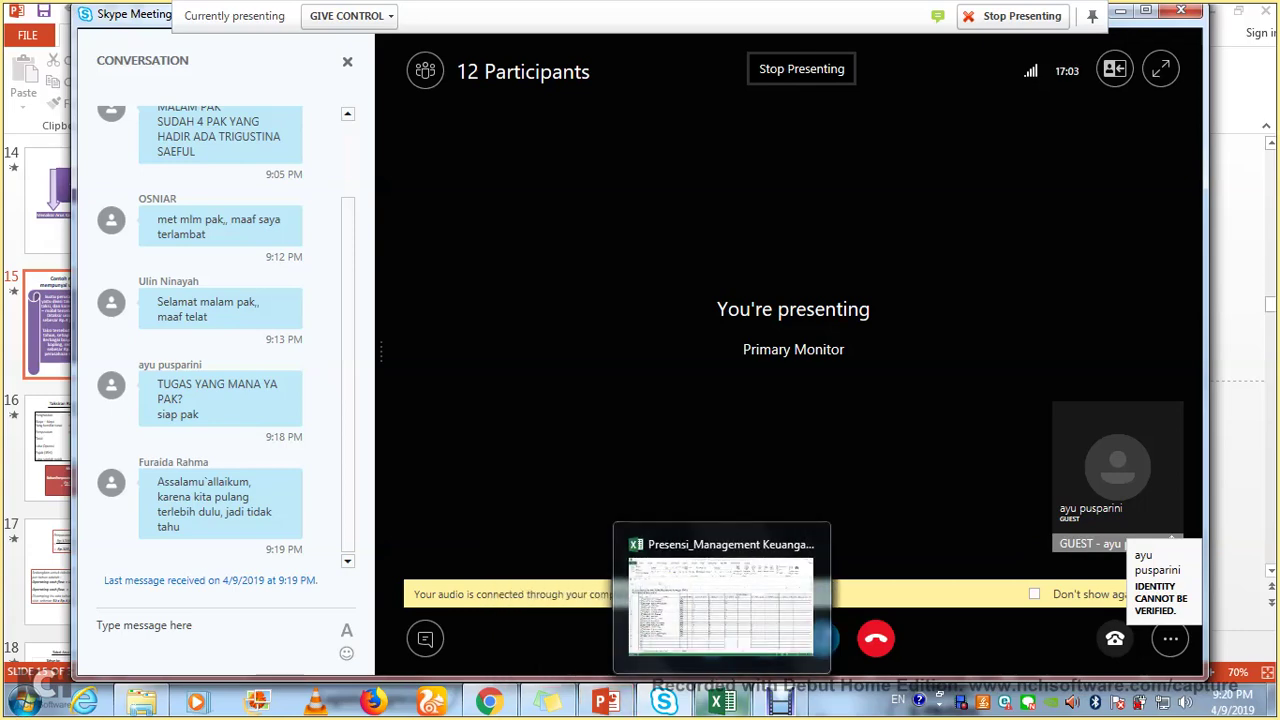
pyautogui.click(720, 600)
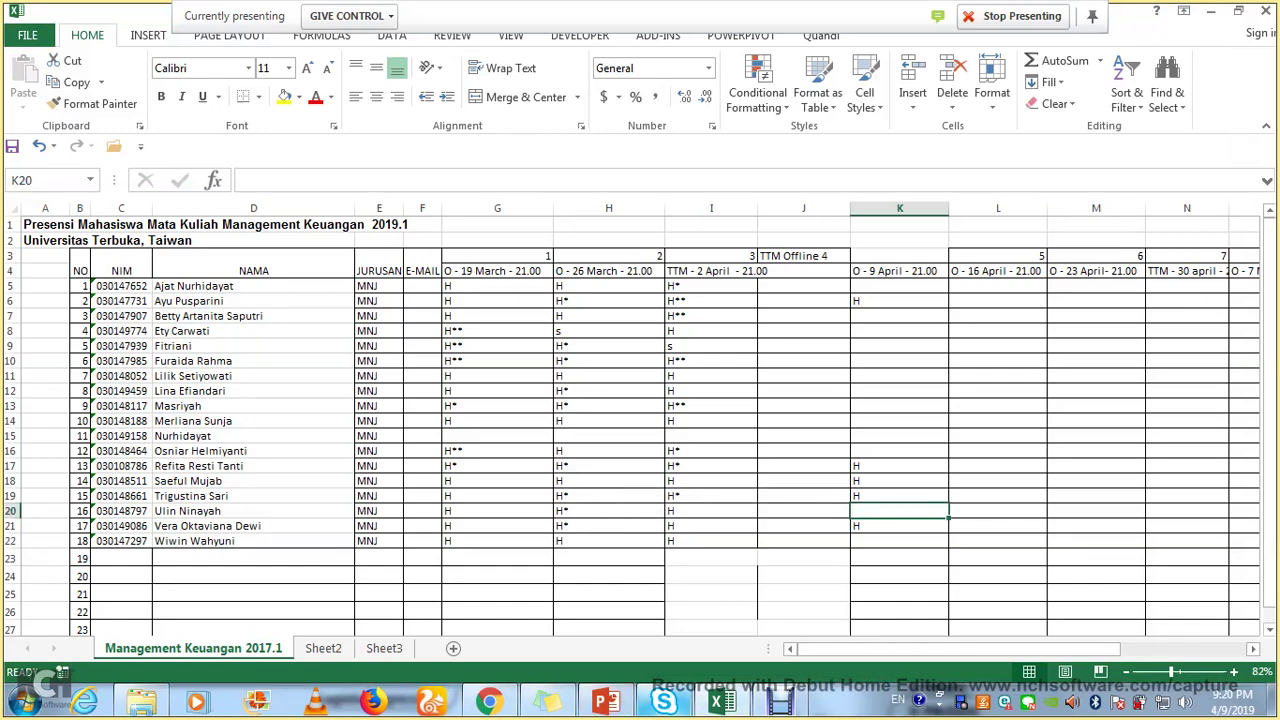
pyautogui.hotkey('alt', 'Tab')
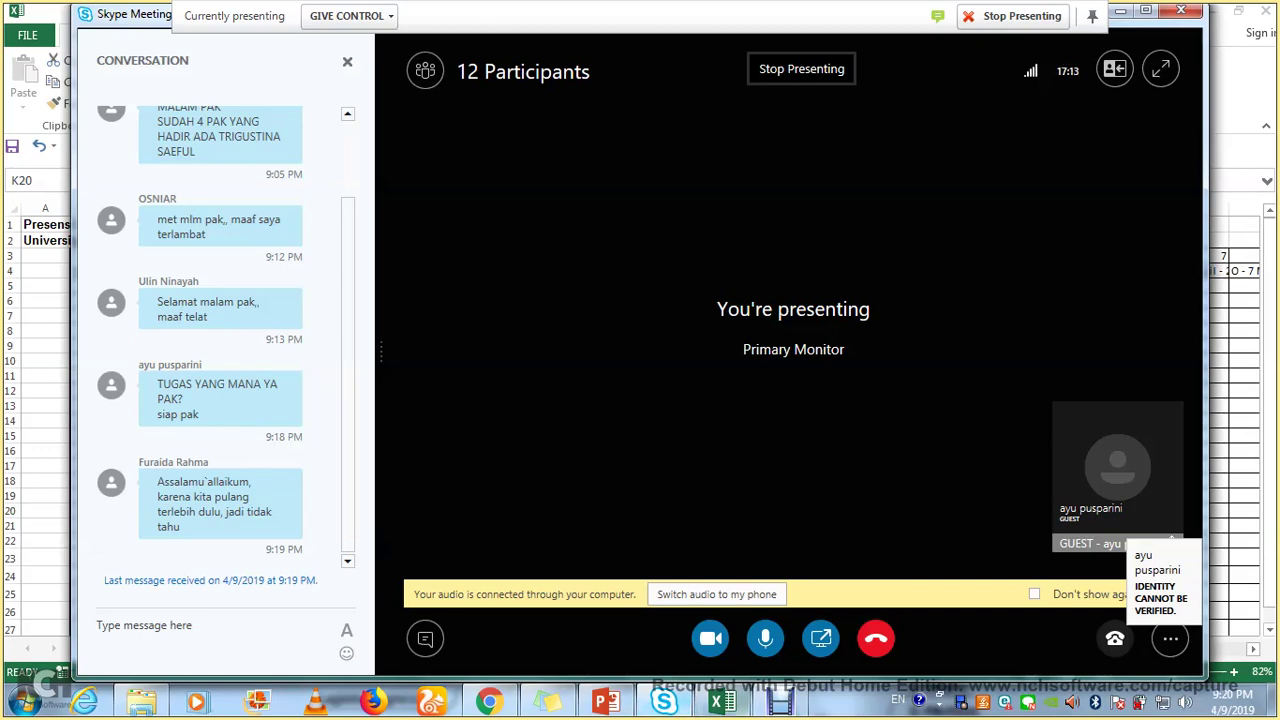
pyautogui.click(716, 702)
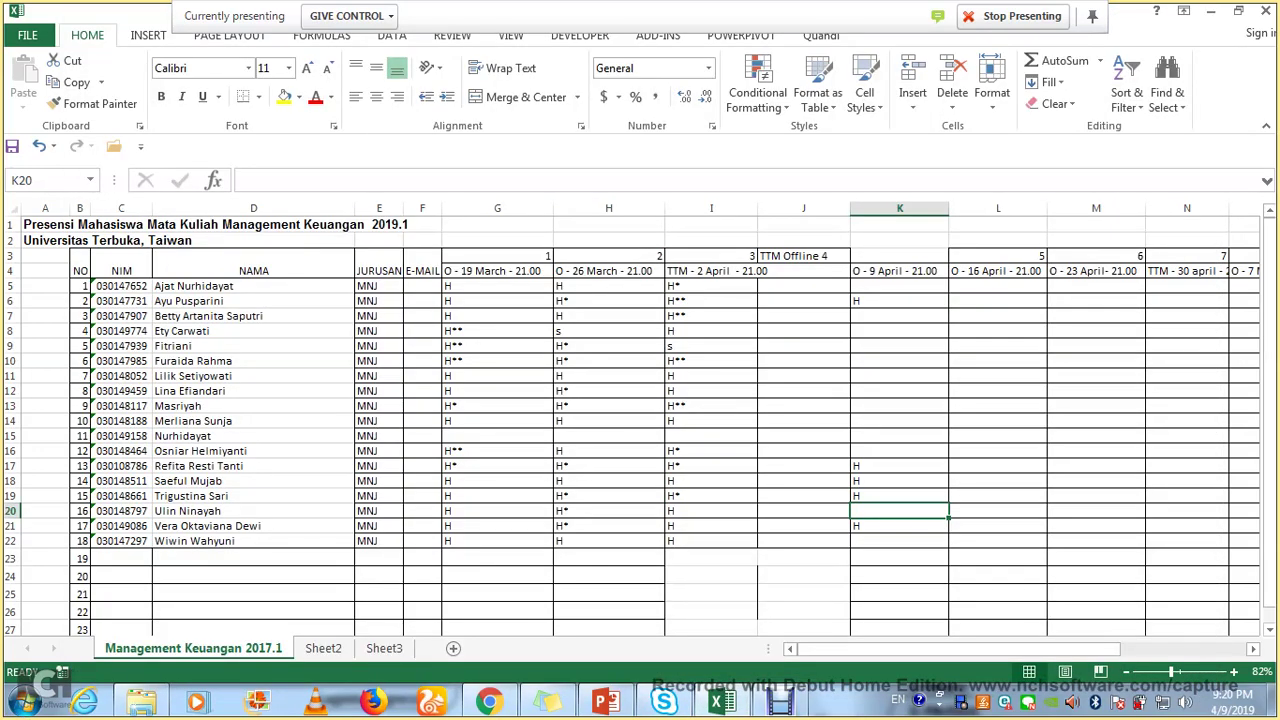
# Recheck the Skype chat, then mark the students in rows 10 and 11 present with H in the 9 April column, K.
pyautogui.click(899, 315)
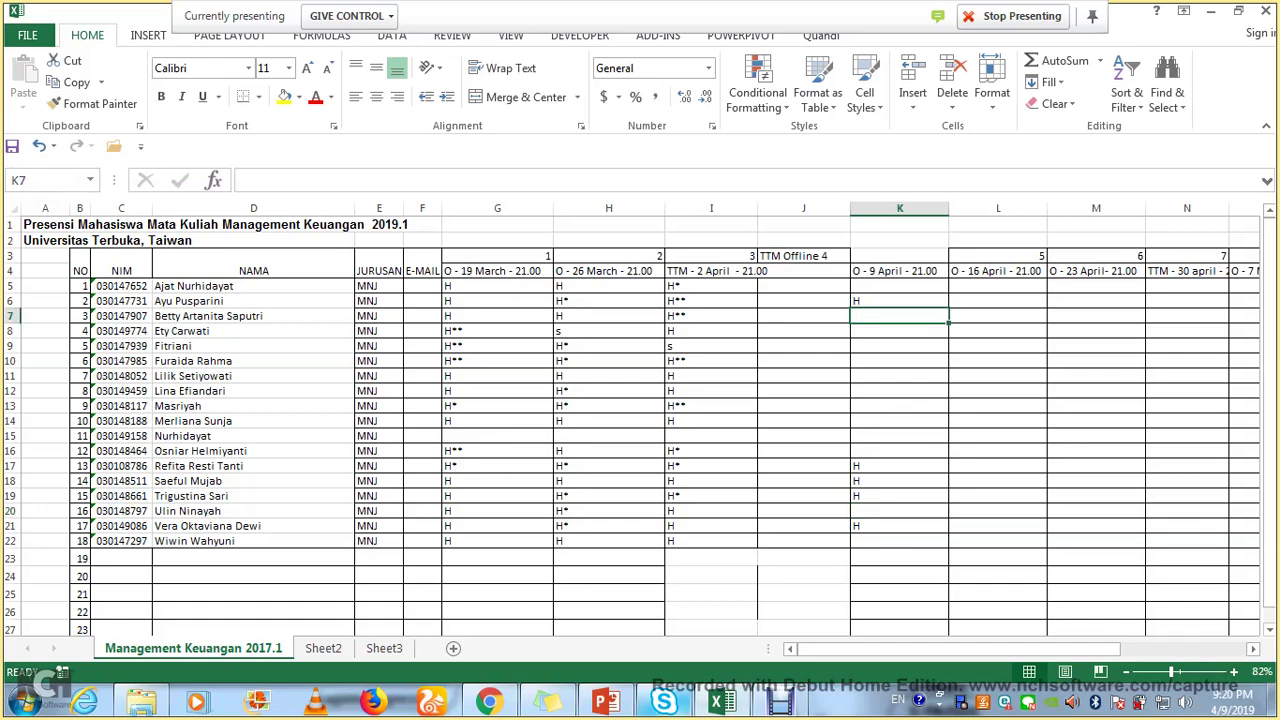
pyautogui.click(663, 702)
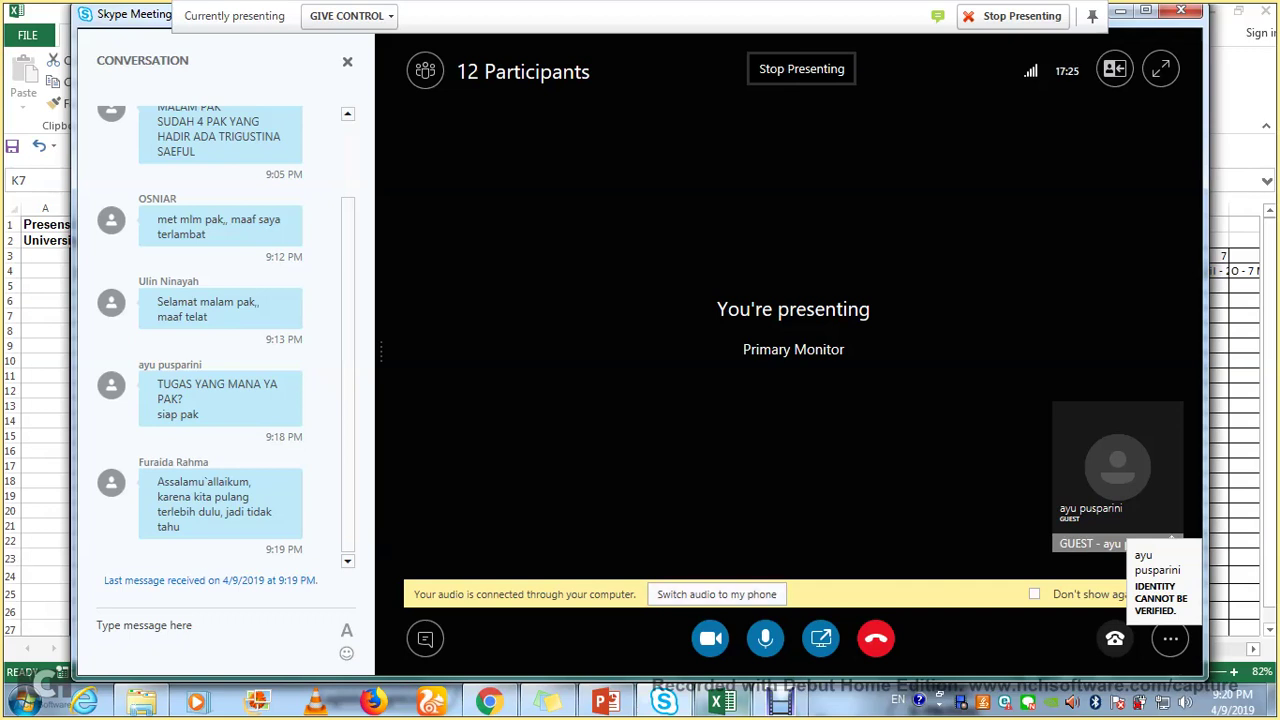
pyautogui.moveTo(716, 703)
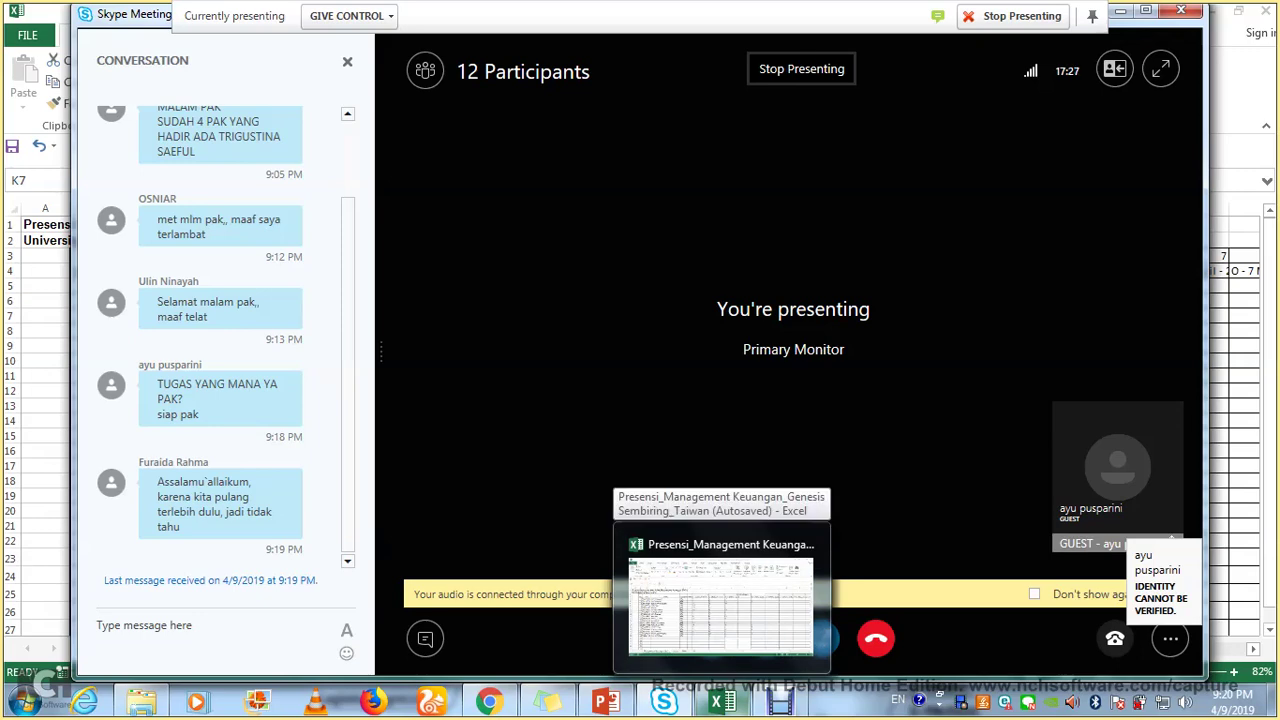
pyautogui.click(716, 703)
pyautogui.press('Down')
pyautogui.press('Down')
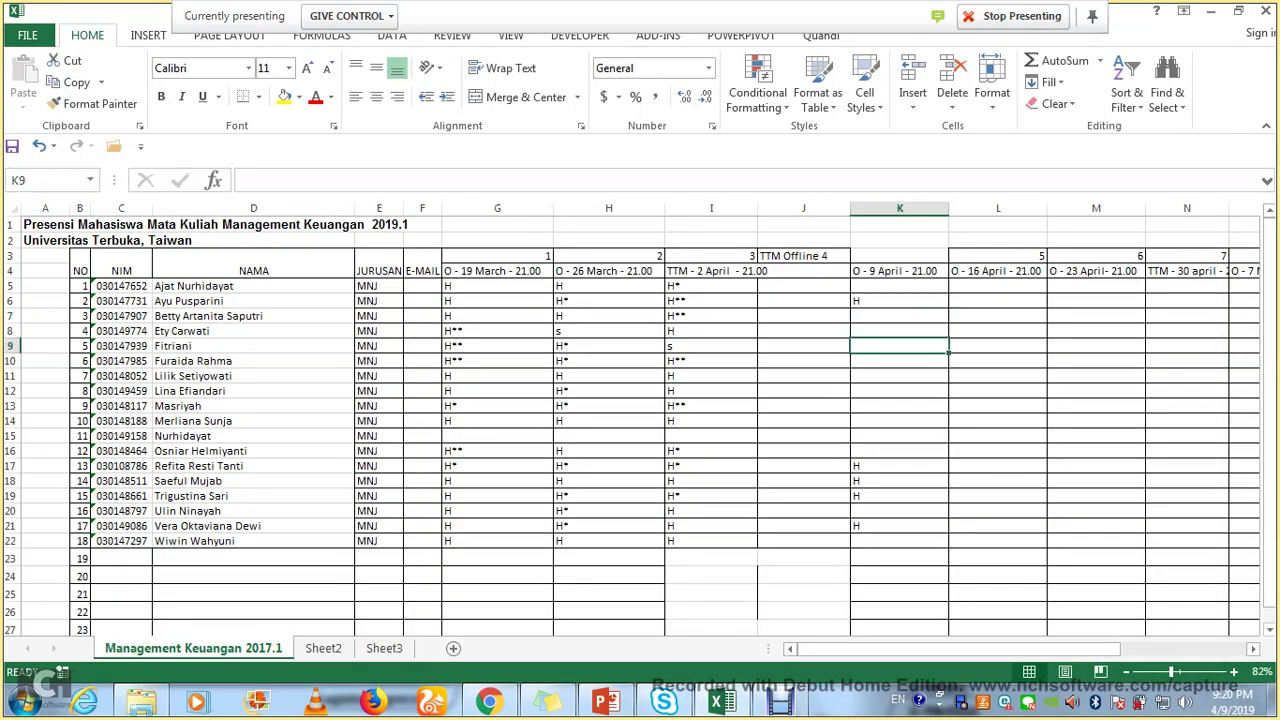
pyautogui.press('Down')
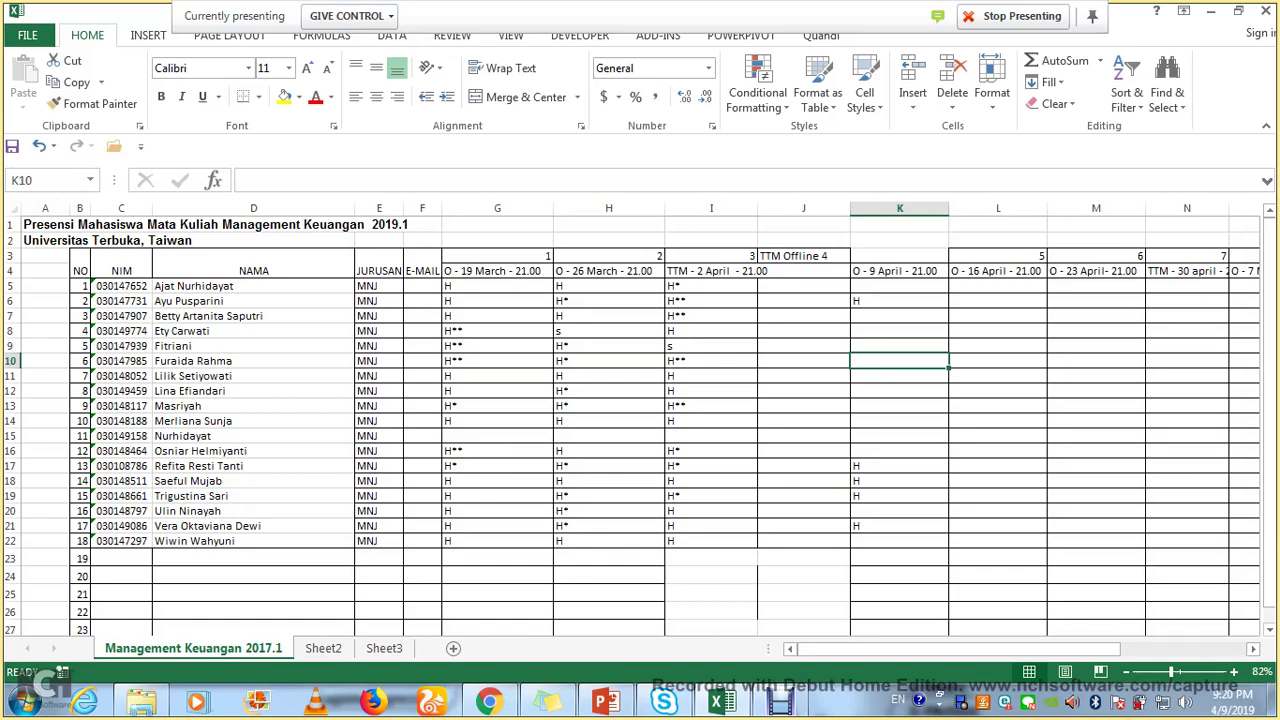
pyautogui.write('H')
pyautogui.press('Return')
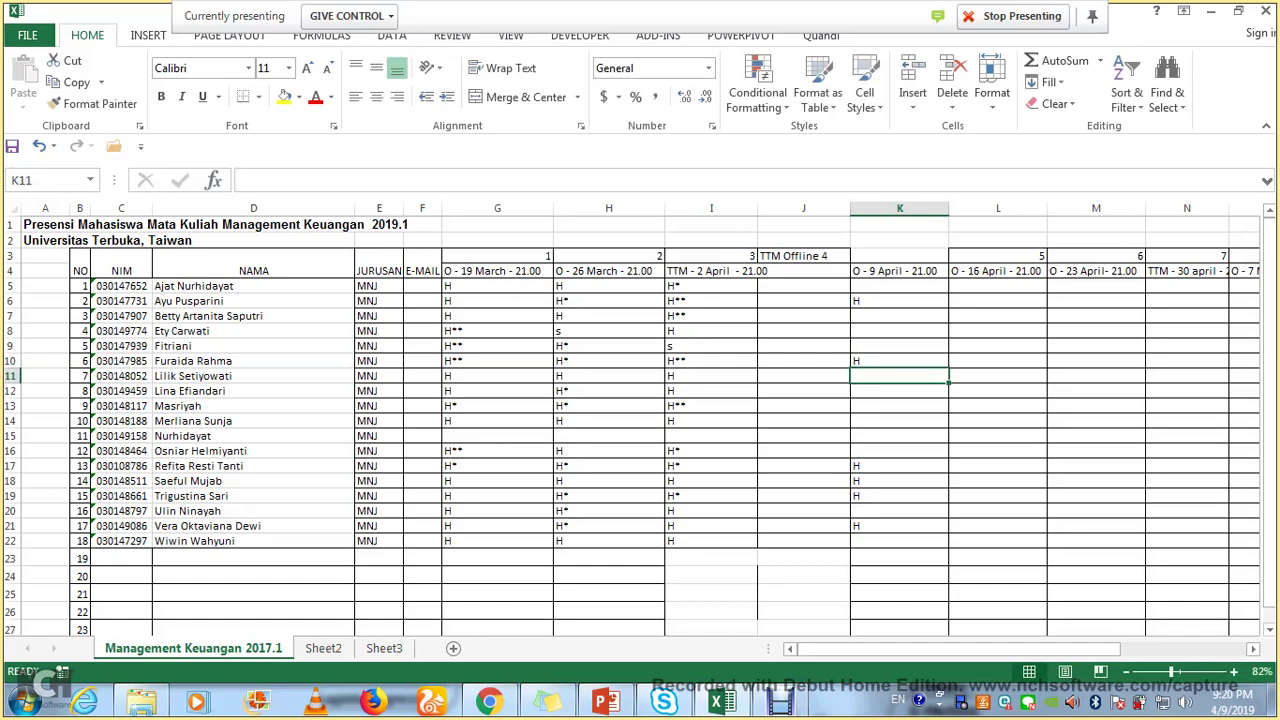
pyautogui.write('H')
pyautogui.press('Return')
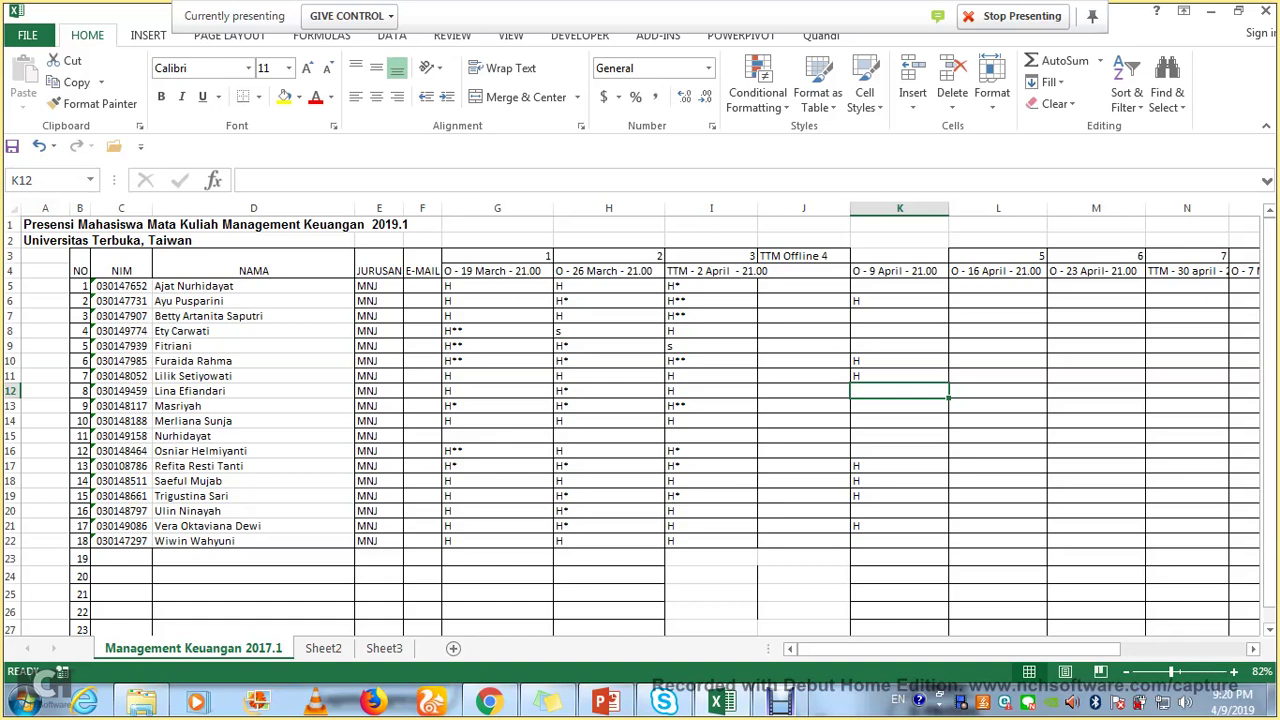
# Check the new replies in the Skype chat and enter H in K9 of the Excel attendance sheet.
pyautogui.click(663, 700)
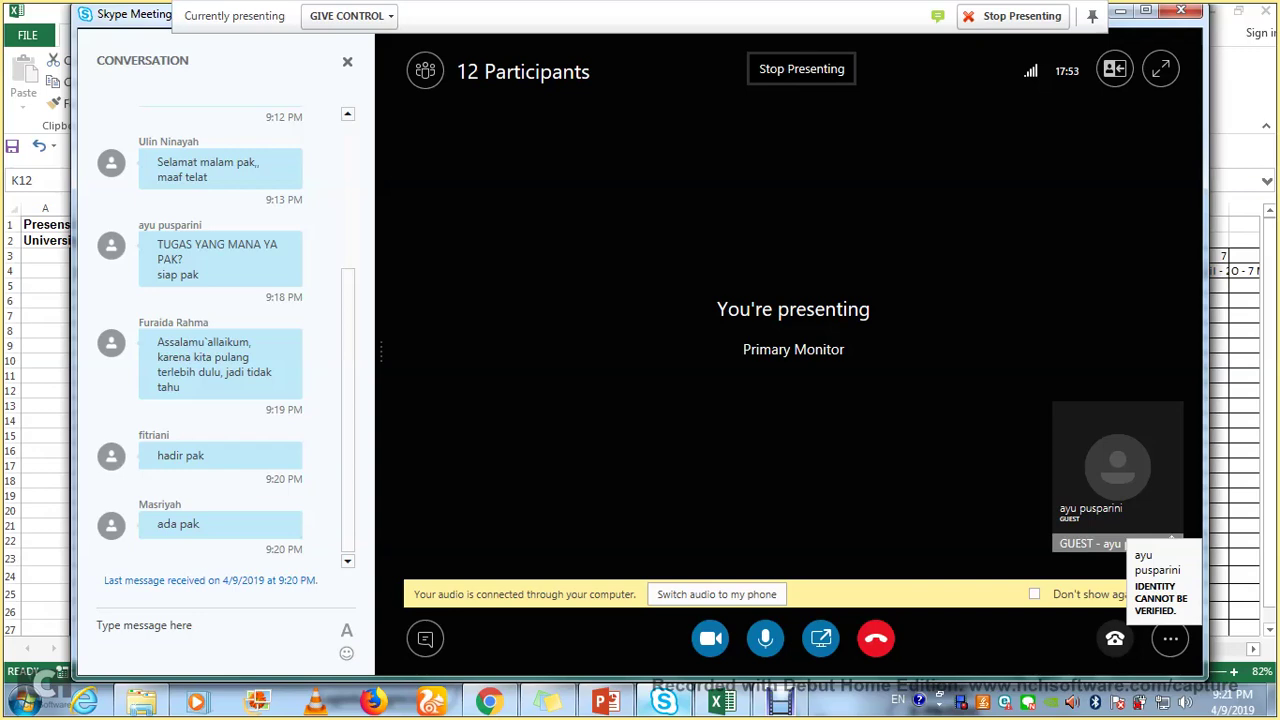
pyautogui.click(721, 701)
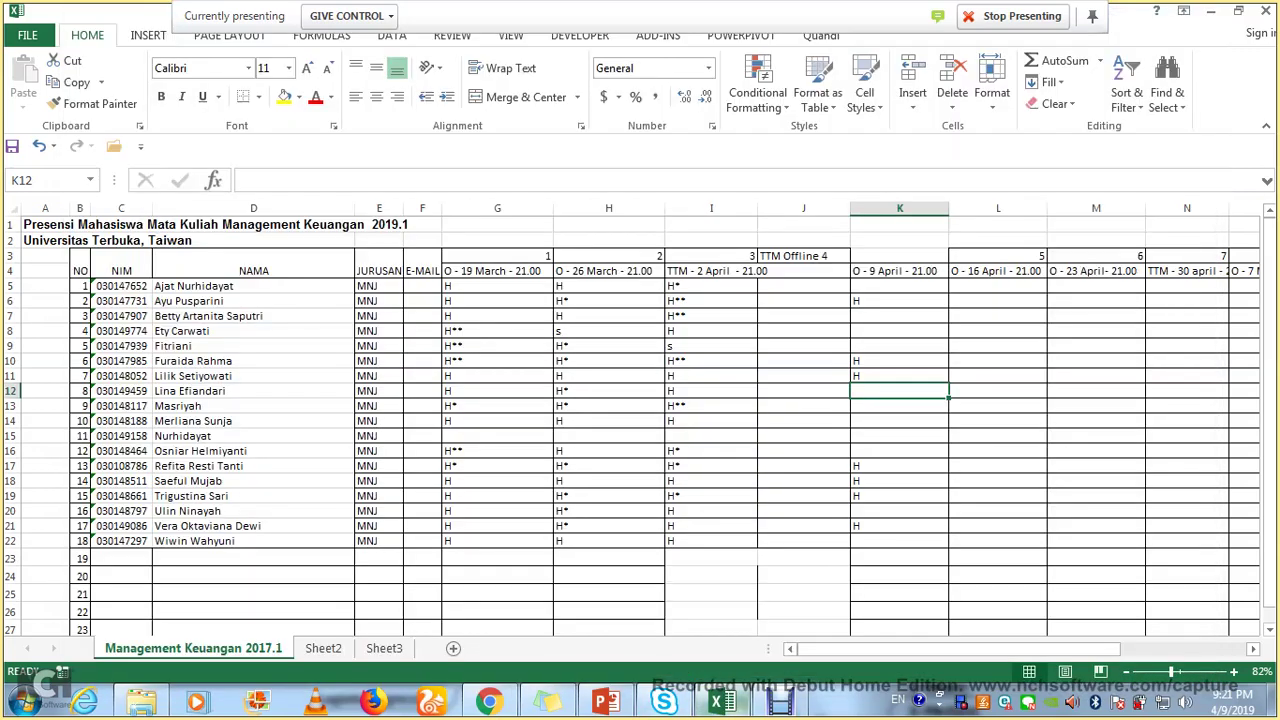
pyautogui.press('Up')
pyautogui.press('Up')
pyautogui.press('Up')
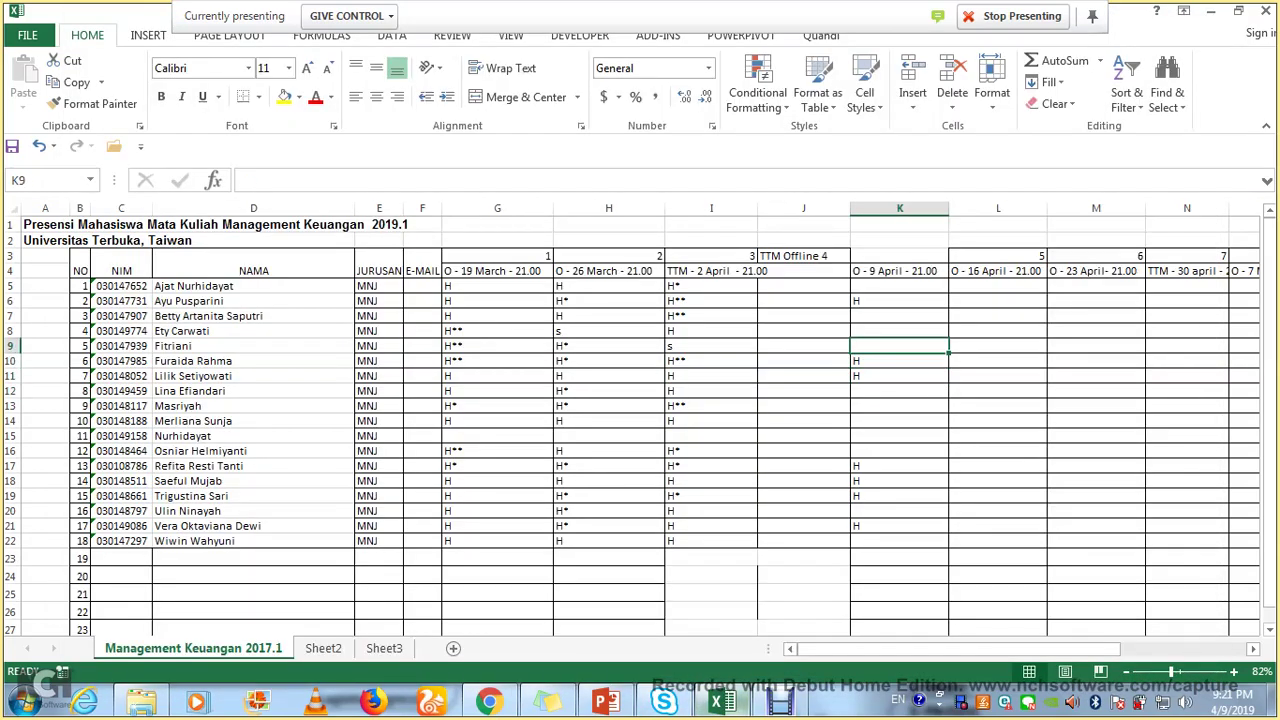
pyautogui.write('H')
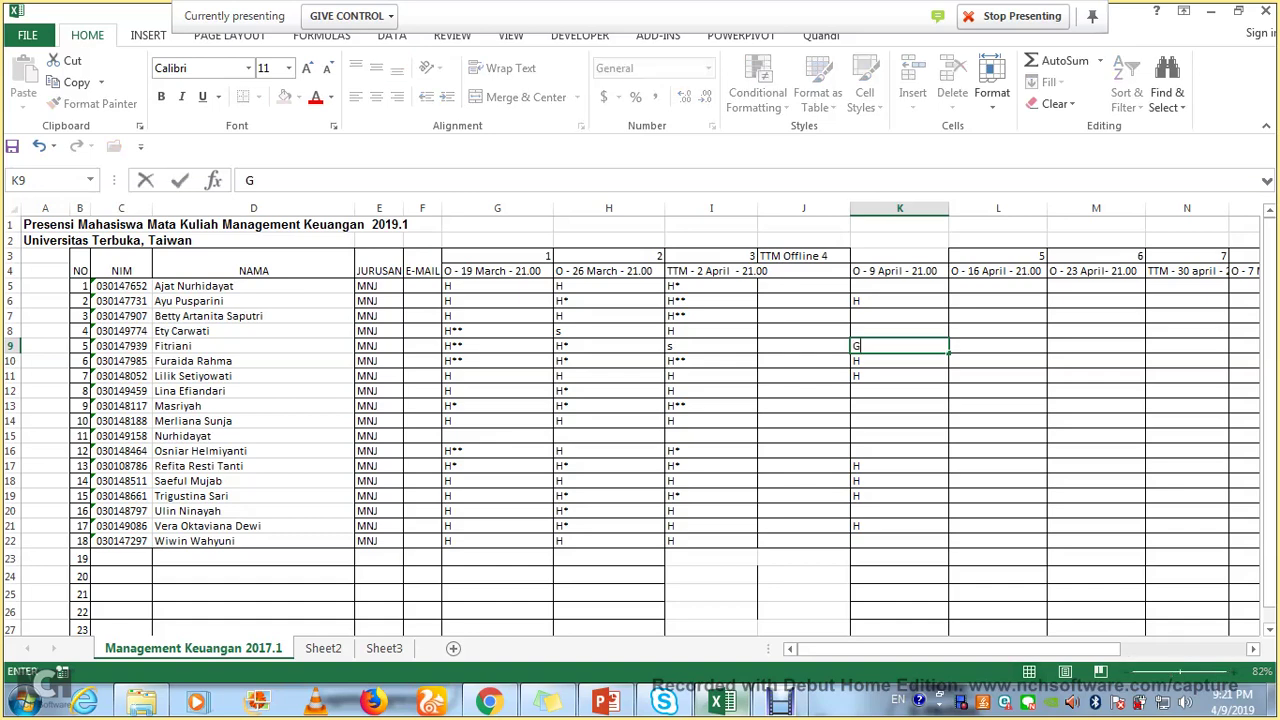
pyautogui.press('Down')
# Mark the student in row 13 as present by entering H in K13.
pyautogui.press('Down')
pyautogui.press('Down')
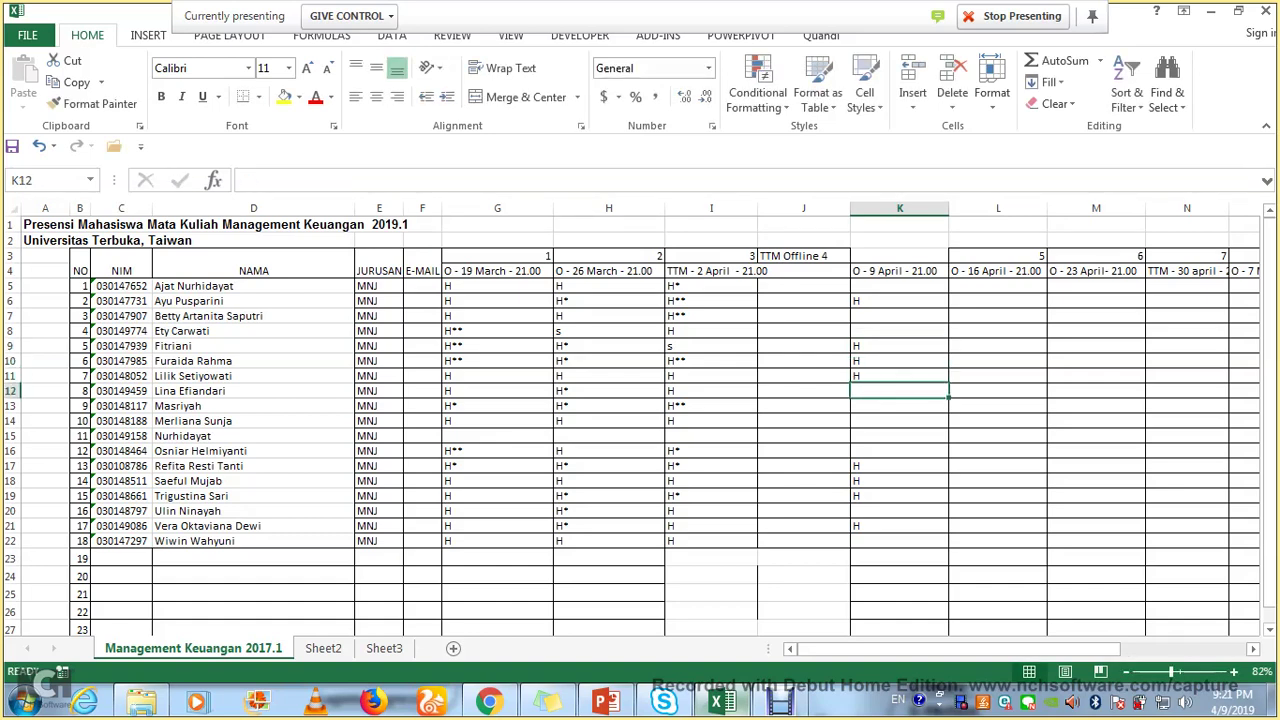
pyautogui.press('Down')
pyautogui.write('H')
pyautogui.press('Down')
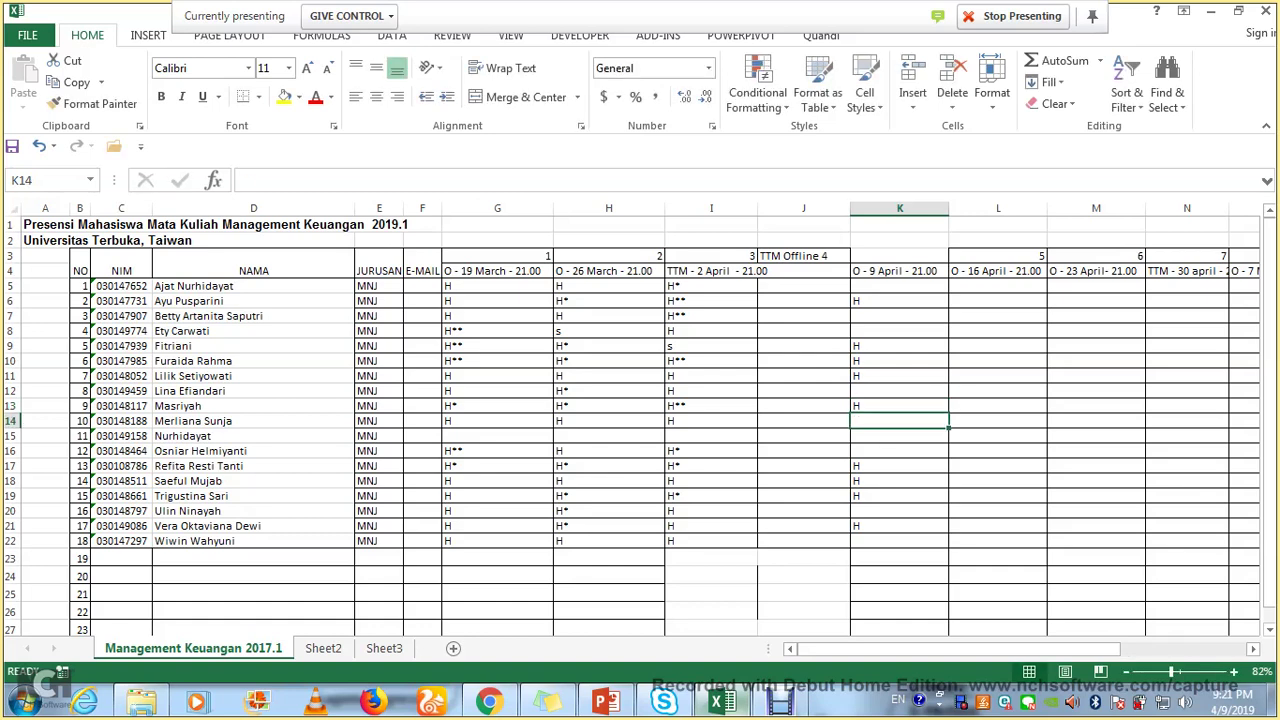
# Check the Skype chat again and enter H in K16 of the Excel attendance sheet.
pyautogui.click(664, 701)
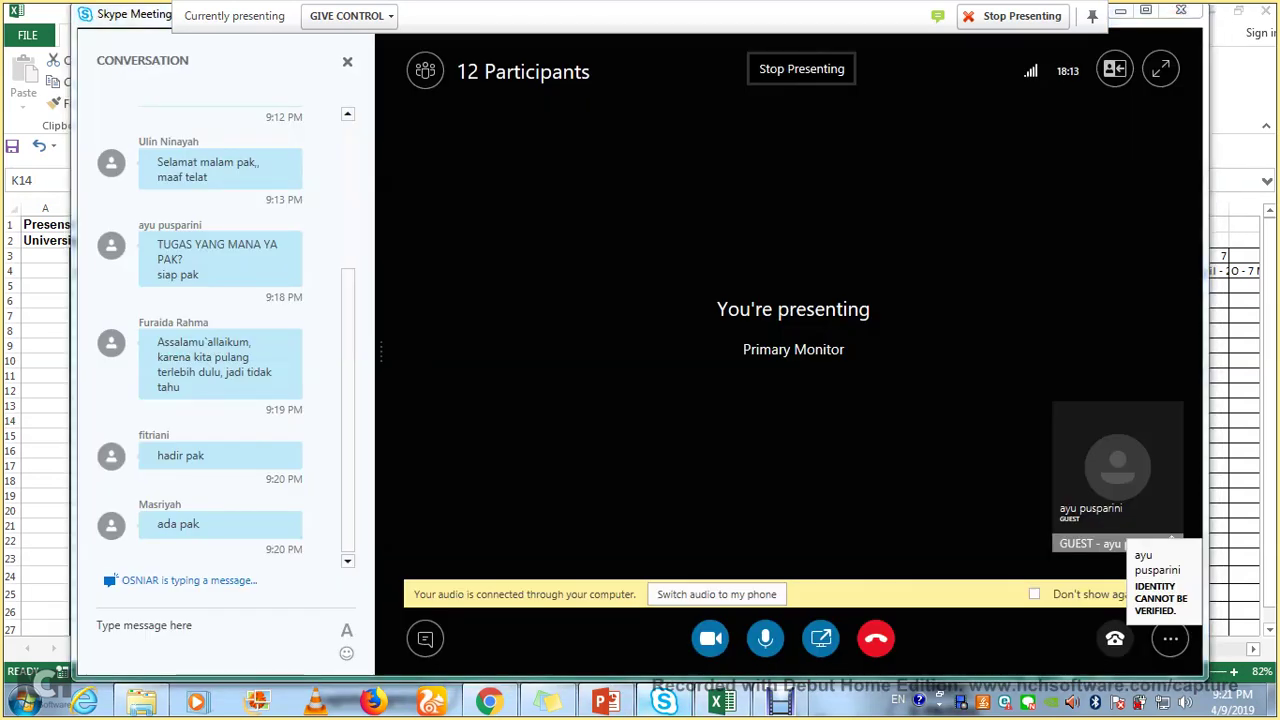
pyautogui.hotkey('alt', 'Tab')
pyautogui.click(898, 436)
pyautogui.click(898, 451)
pyautogui.write('H')
pyautogui.press('Return')
pyautogui.press('Return')
pyautogui.press('Return')
pyautogui.press('Return')
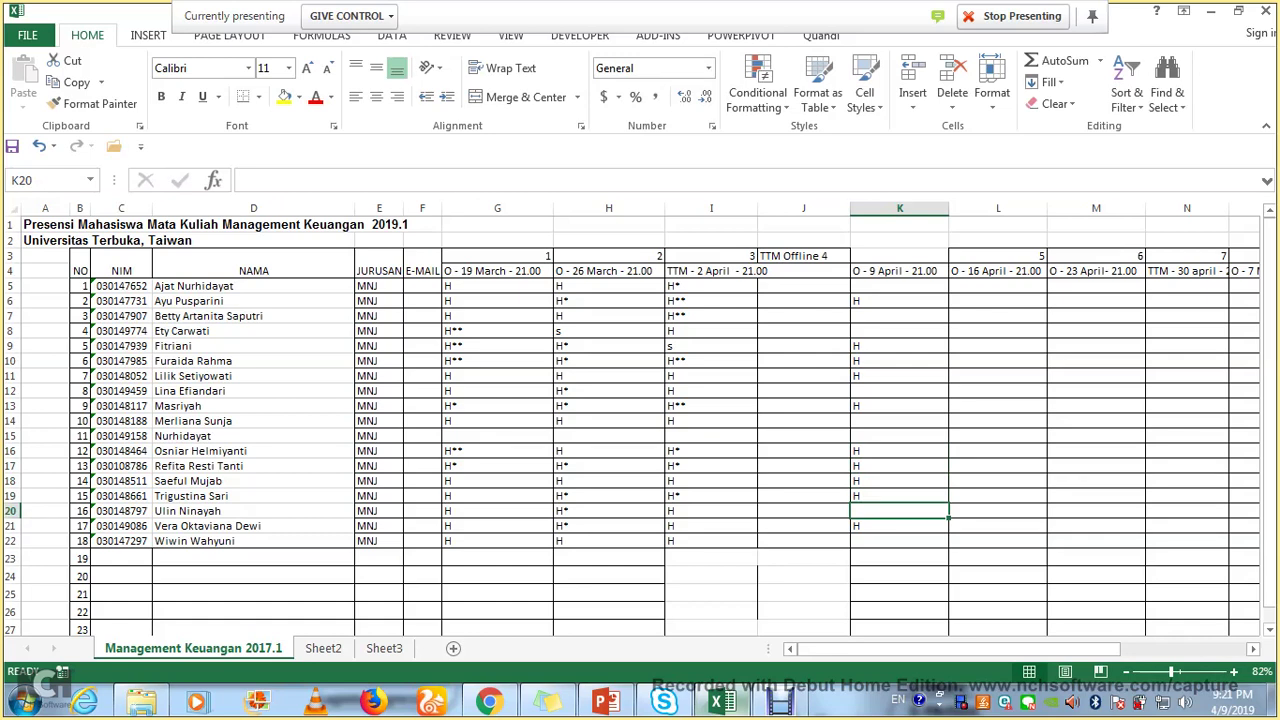
# Review the 9 April attendance entries in column K for students still without a mark.
pyautogui.press('Up')
pyautogui.press('Up')
pyautogui.press('Up')
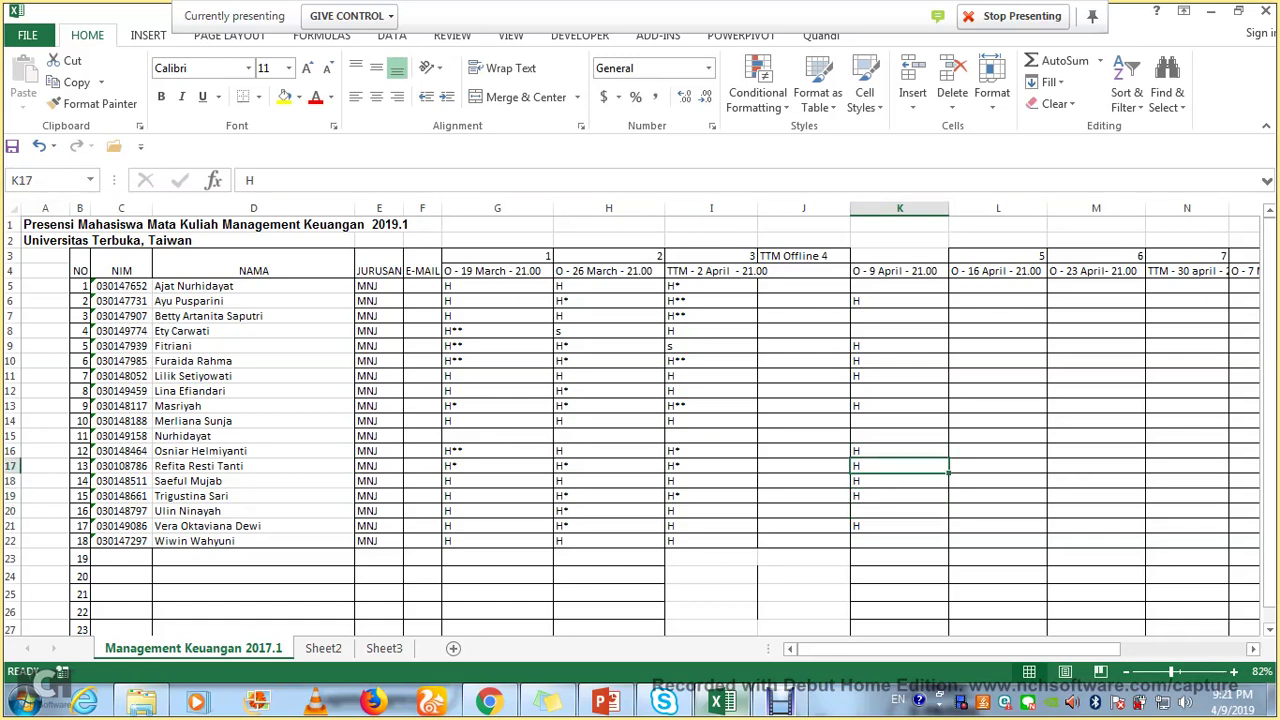
pyautogui.press('Up')
pyautogui.press('Up')
pyautogui.press('Up')
pyautogui.press('Up')
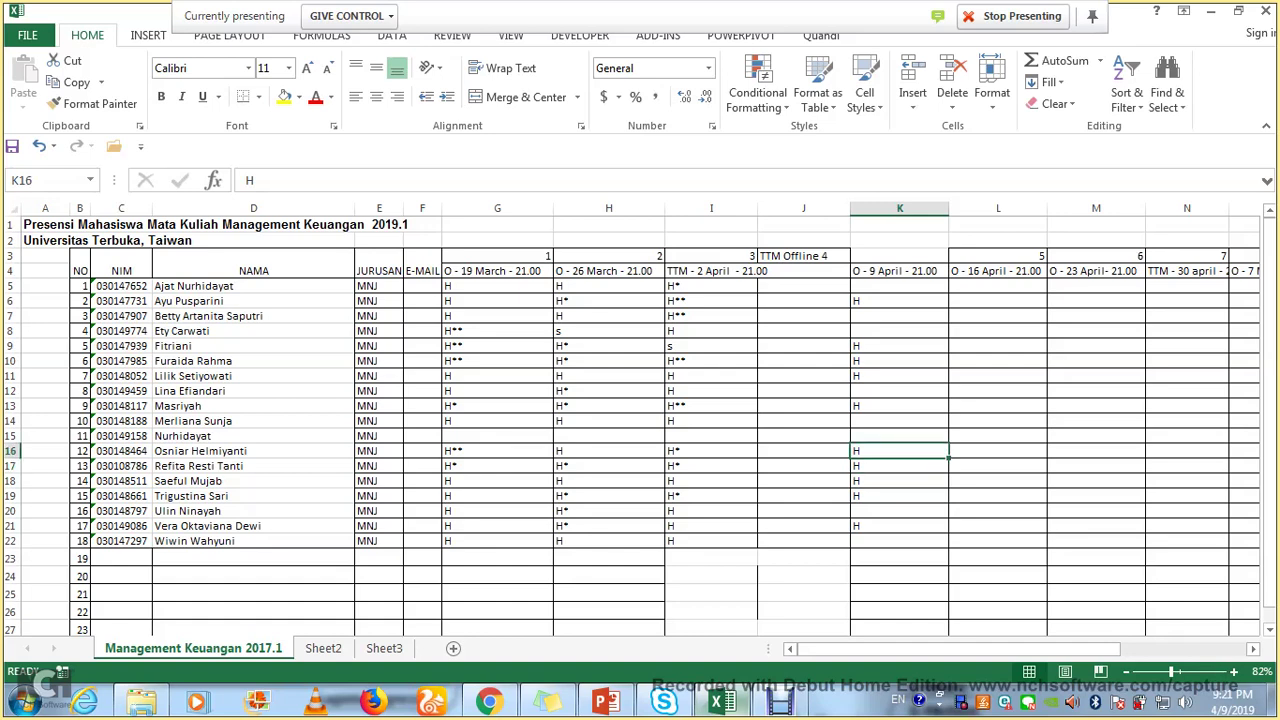
pyautogui.press('Up')
pyautogui.press('Up')
pyautogui.press('Down')
pyautogui.press('Up')
pyautogui.press('Down')
pyautogui.press('Down')
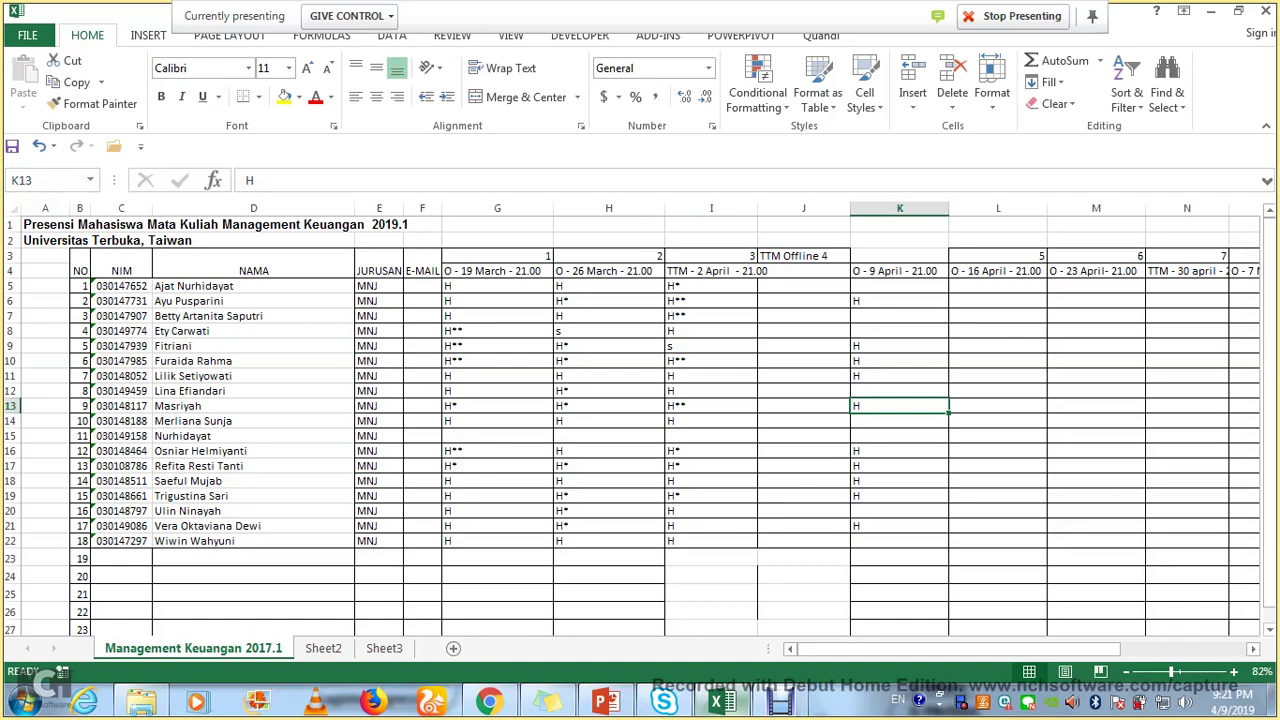
pyautogui.press('Down')
pyautogui.press('Down')
pyautogui.press('Down')
pyautogui.press('Down')
pyautogui.press('Down')
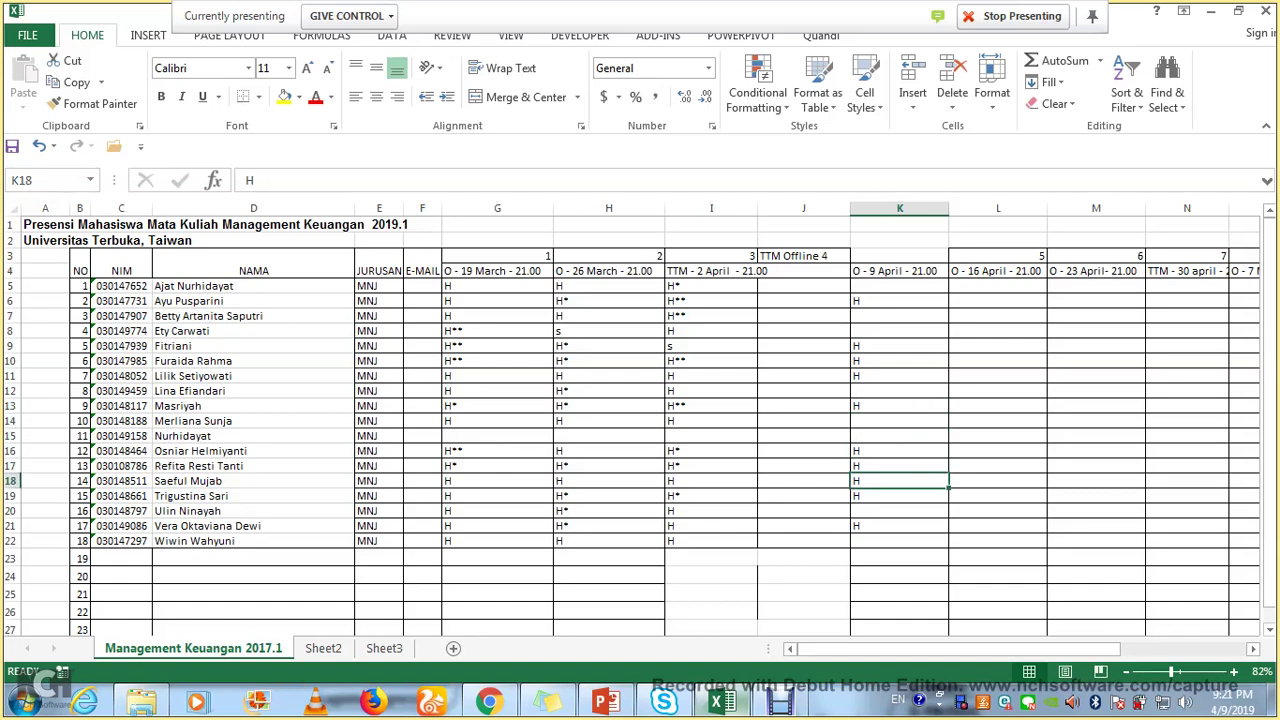
# Check the Skype conversation and enter H in K20 of the Excel attendance sheet for the 9 April session.
pyautogui.click(664, 701)
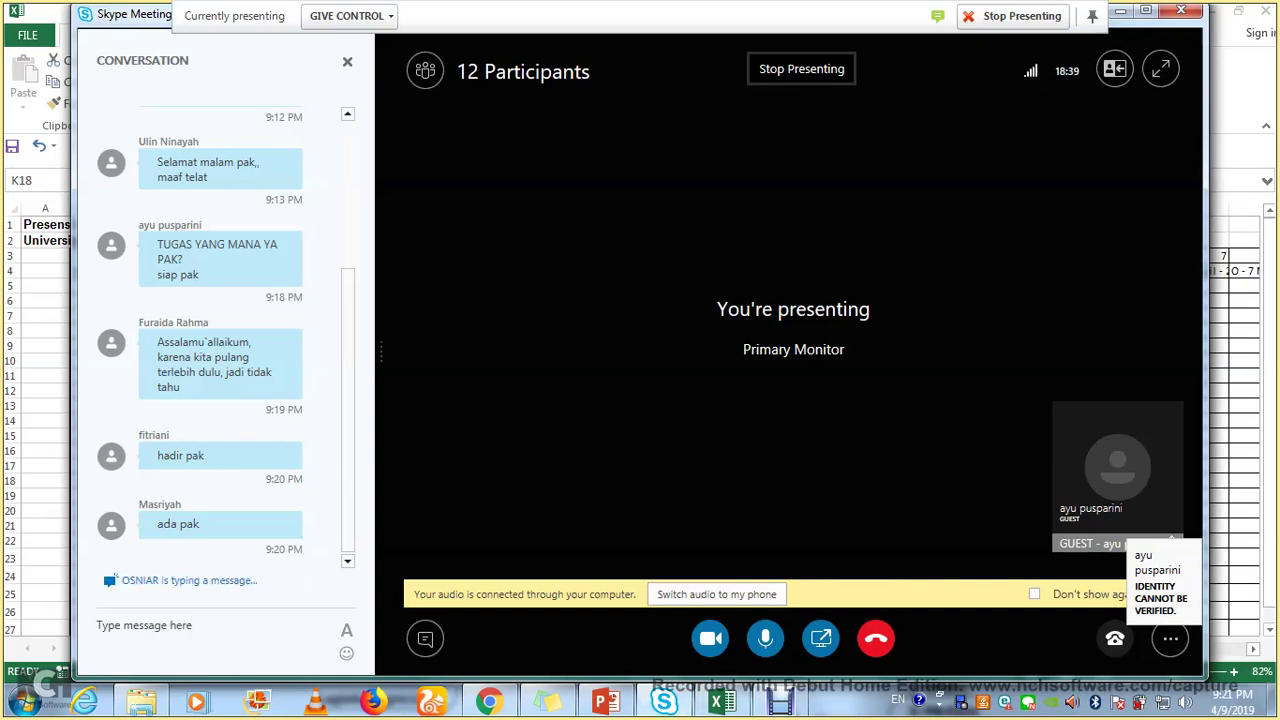
pyautogui.click(716, 701)
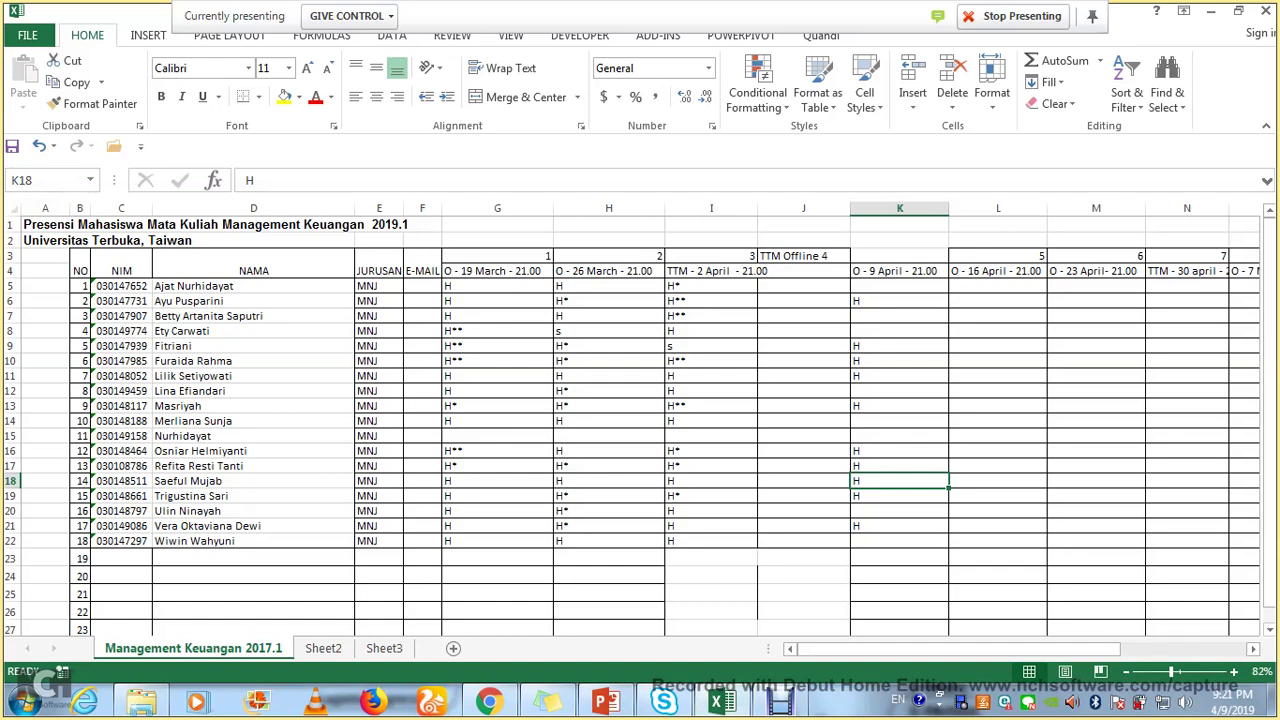
pyautogui.press('Down')
pyautogui.press('Down')
pyautogui.write('J')
pyautogui.press('BackSpace')
pyautogui.write('H')
# Enter H in K14 to record that row's student as present on 9 April.
pyautogui.press('Up')
pyautogui.press('Up')
pyautogui.press('Up')
pyautogui.press('Up')
pyautogui.press('Up')
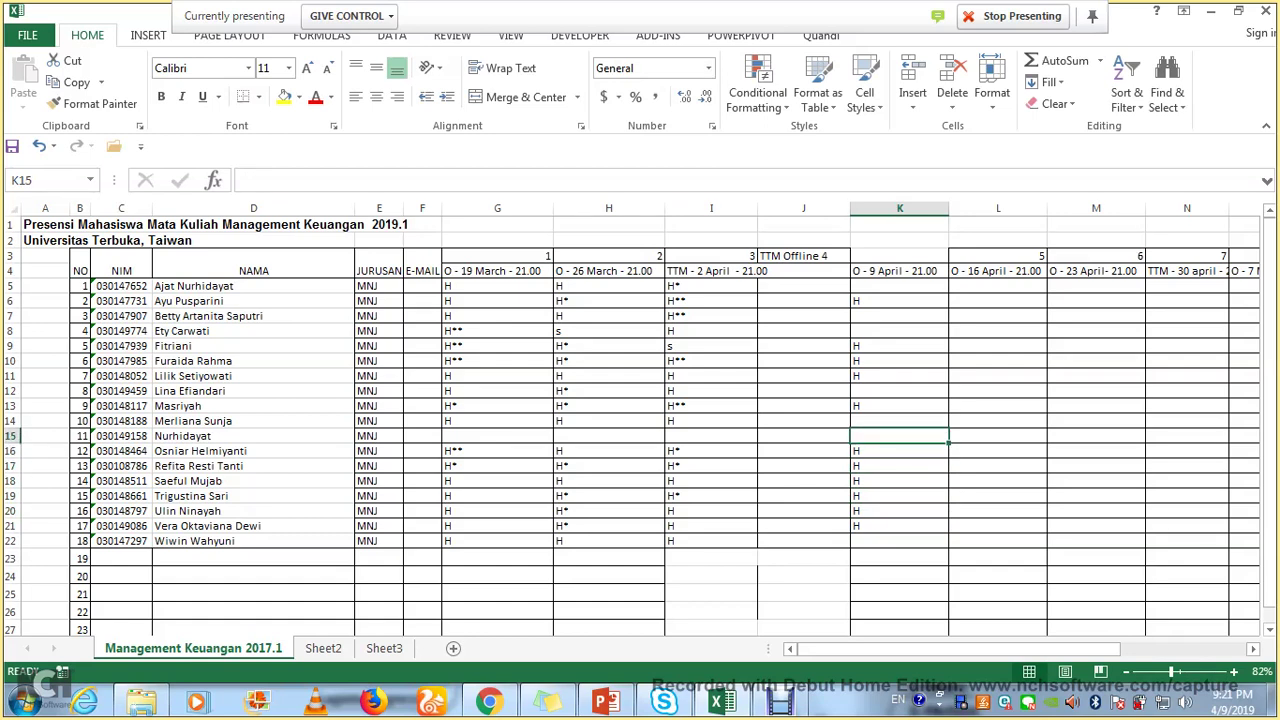
pyautogui.press('Up')
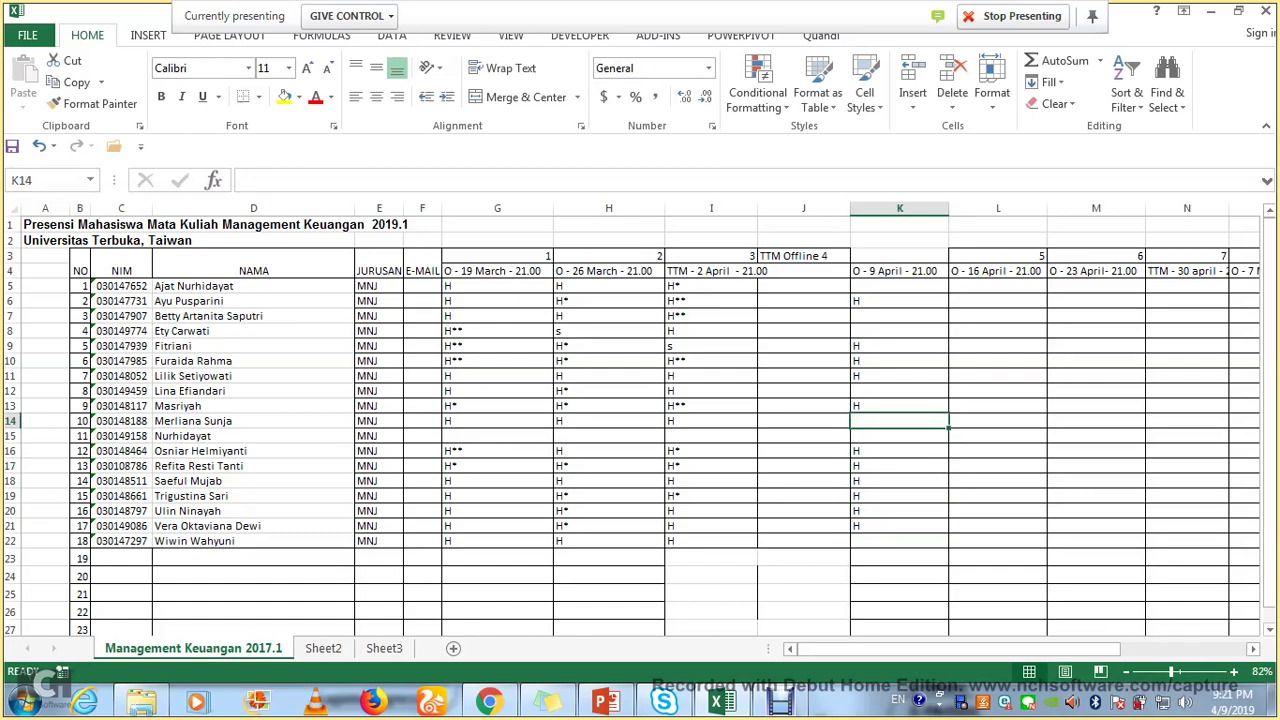
pyautogui.write('H')
pyautogui.click(898, 390)
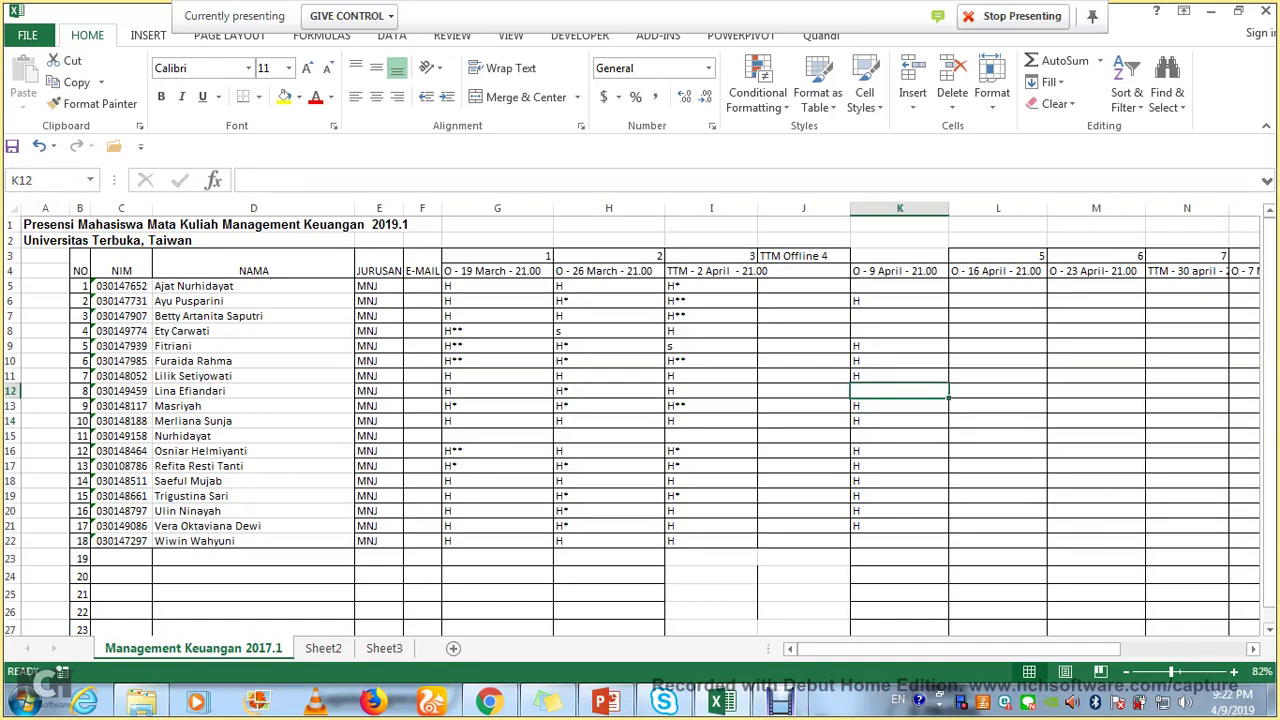
# Review row 12 of the attendance sheet from the 9 April session back to the Jurusan column.
pyautogui.press('Left')
pyautogui.press('Left')
pyautogui.press('Left')
pyautogui.press('Left')
pyautogui.press('Left')
pyautogui.press('Left')
pyautogui.press('Left')
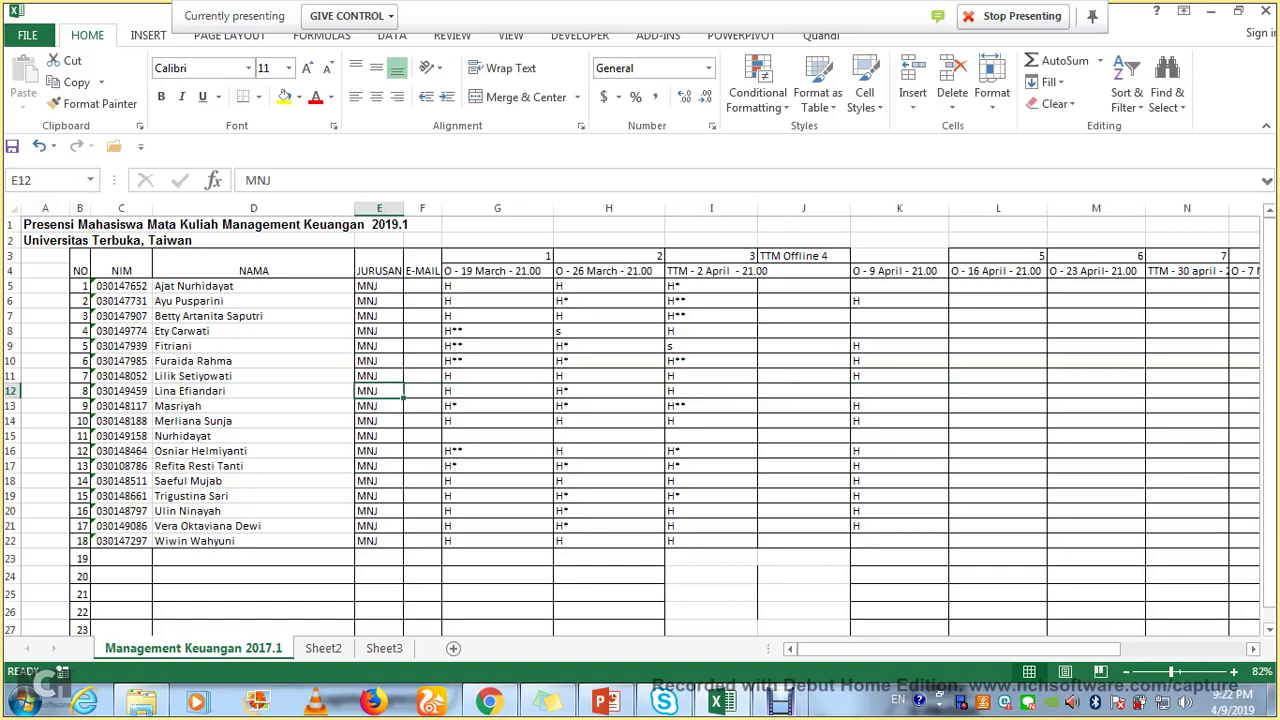
# Review row 12 of the attendance sheet from the Jurusan column across to the 9 April session.
pyautogui.press('Right')
pyautogui.press('Right')
pyautogui.press('Right')
pyautogui.press('Right')
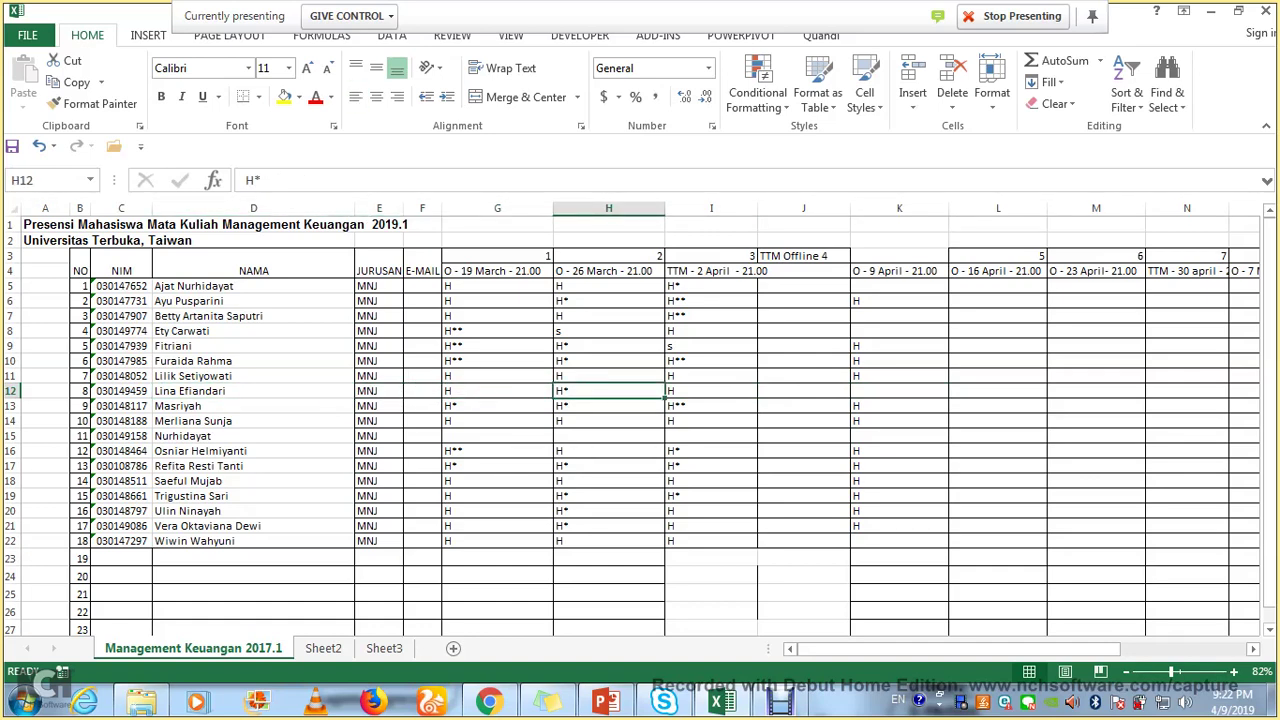
pyautogui.press('Right')
pyautogui.press('Right')
pyautogui.press('Right')
pyautogui.press('Right')
pyautogui.press('Left')
pyautogui.press('Left')
# Check the 9 April column upward to row 5 for students still without an attendance mark.
pyautogui.press('Up')
pyautogui.press('Up')
pyautogui.press('Up')
pyautogui.press('Up')
pyautogui.press('Right')
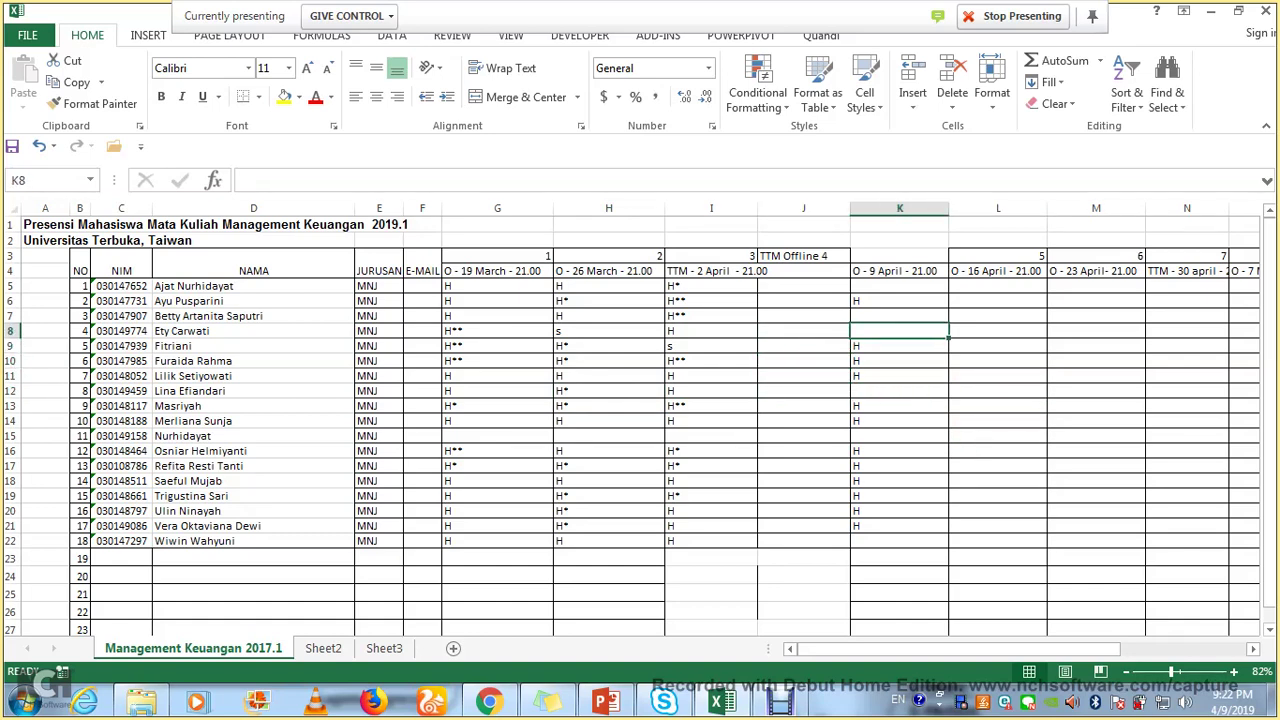
pyautogui.press('Up')
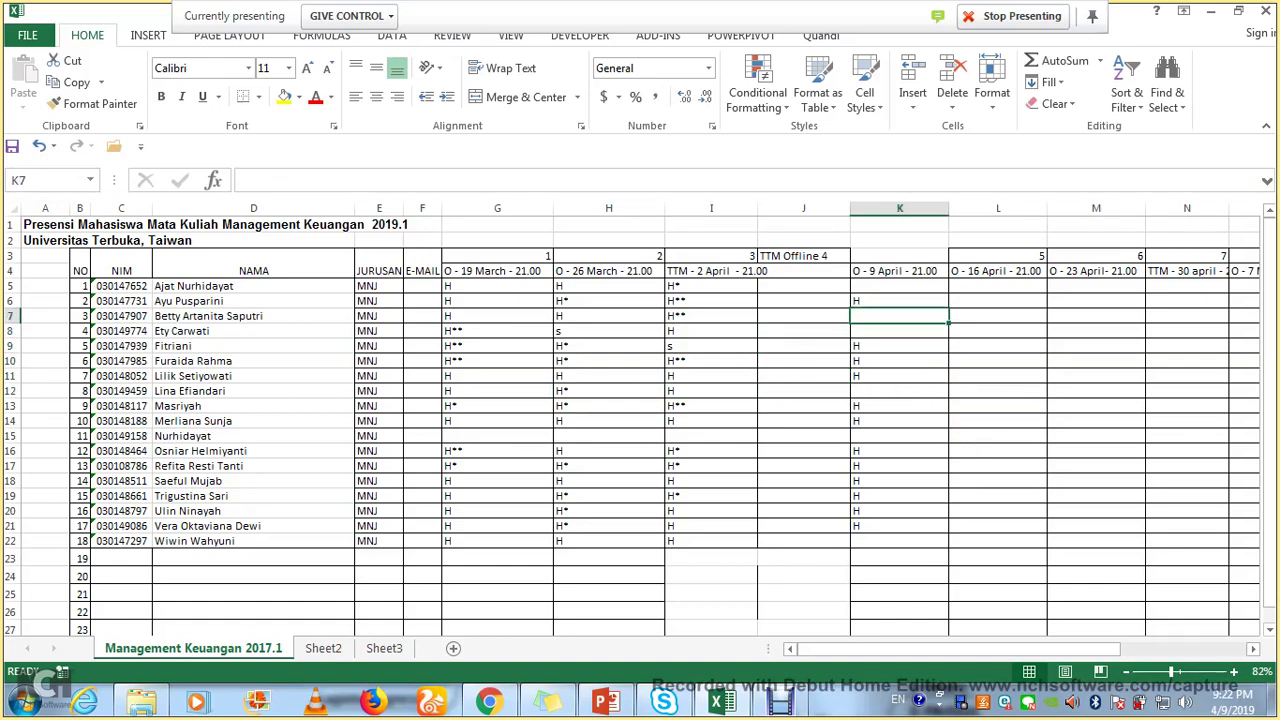
pyautogui.press('Up')
pyautogui.press('Up')
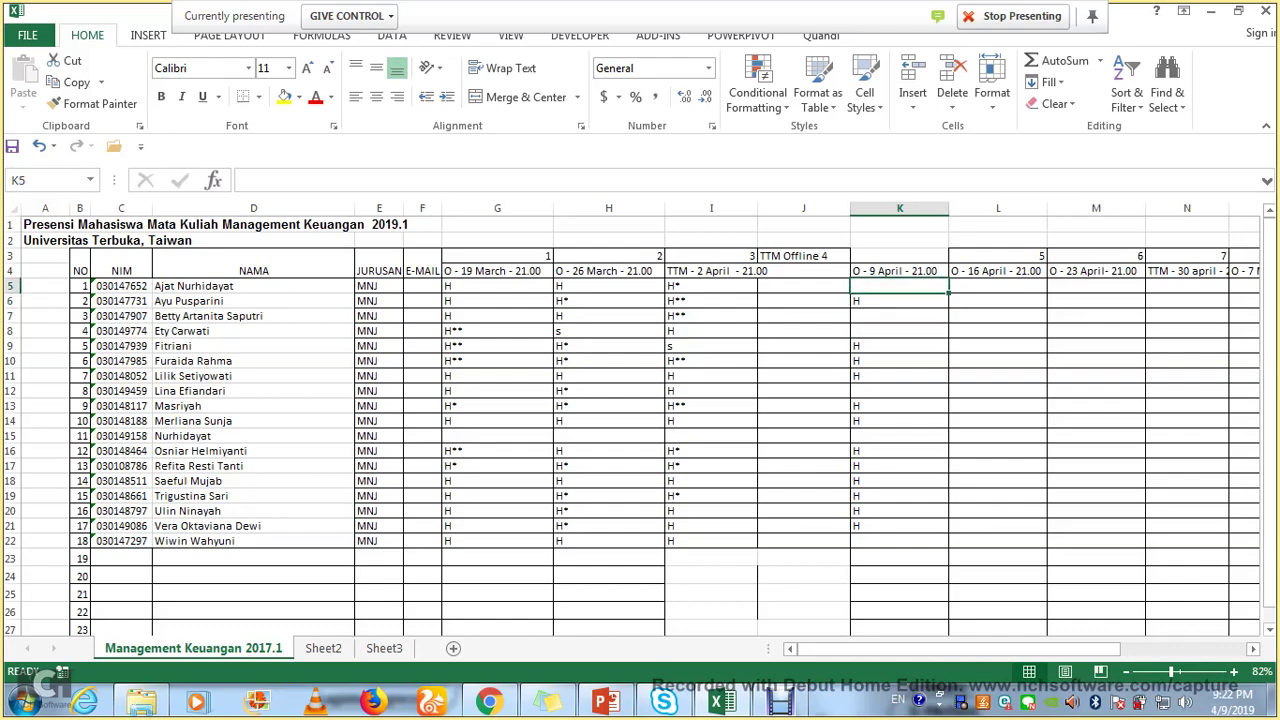
# Check the Skype conversation and enter H in K5 of the Excel attendance sheet for the 9 April session.
pyautogui.click(721, 701)
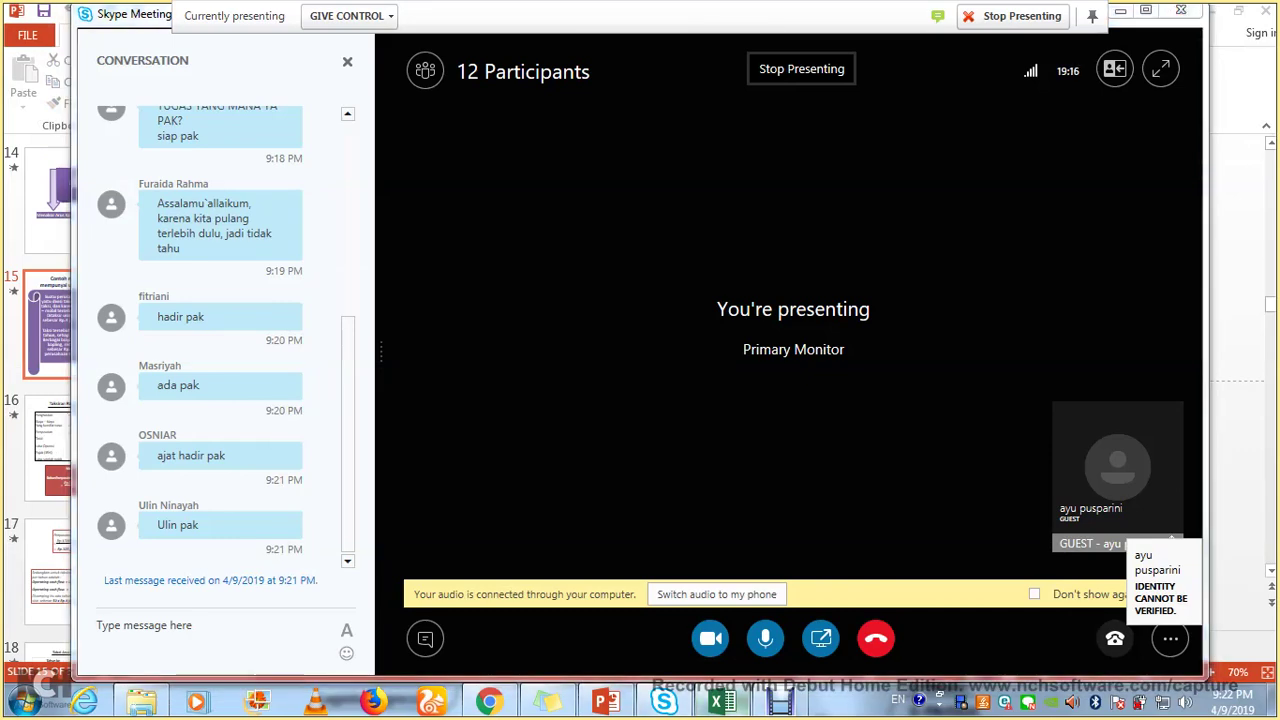
pyautogui.click(721, 701)
pyautogui.write('H')
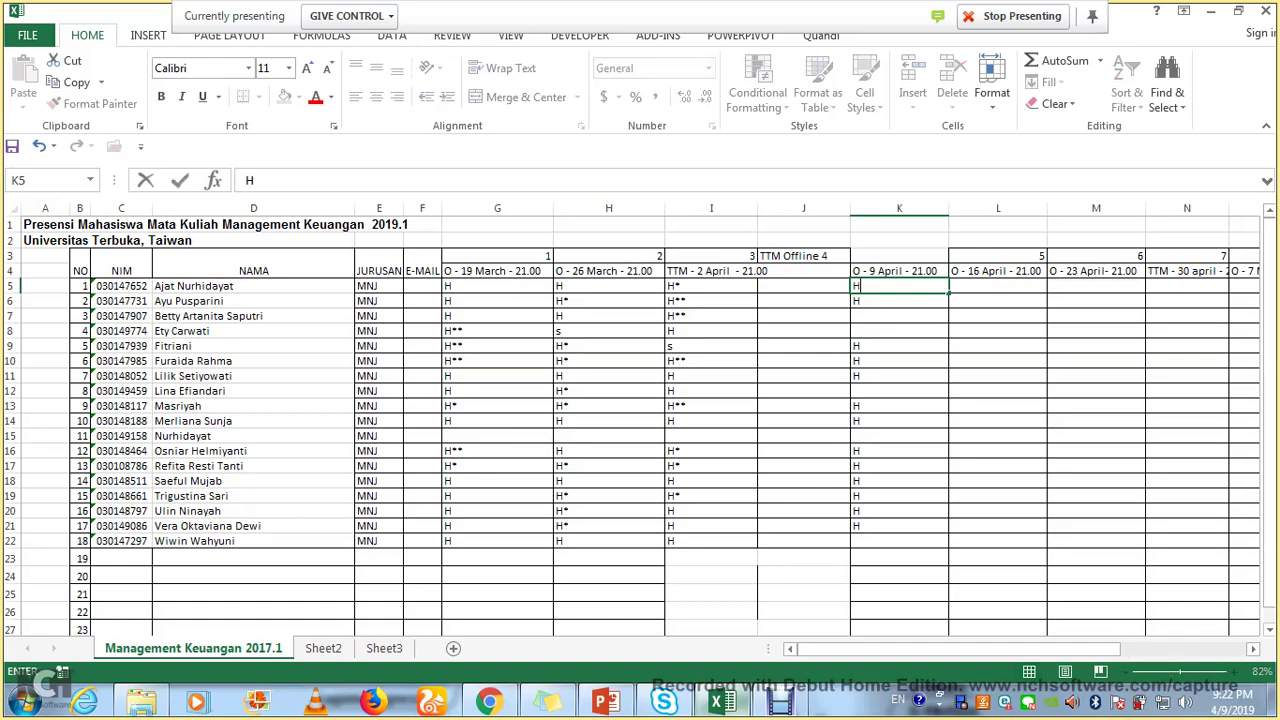
pyautogui.press('Return')
pyautogui.press('Return')
pyautogui.press('Return')
pyautogui.press('Return')
pyautogui.press('Return')
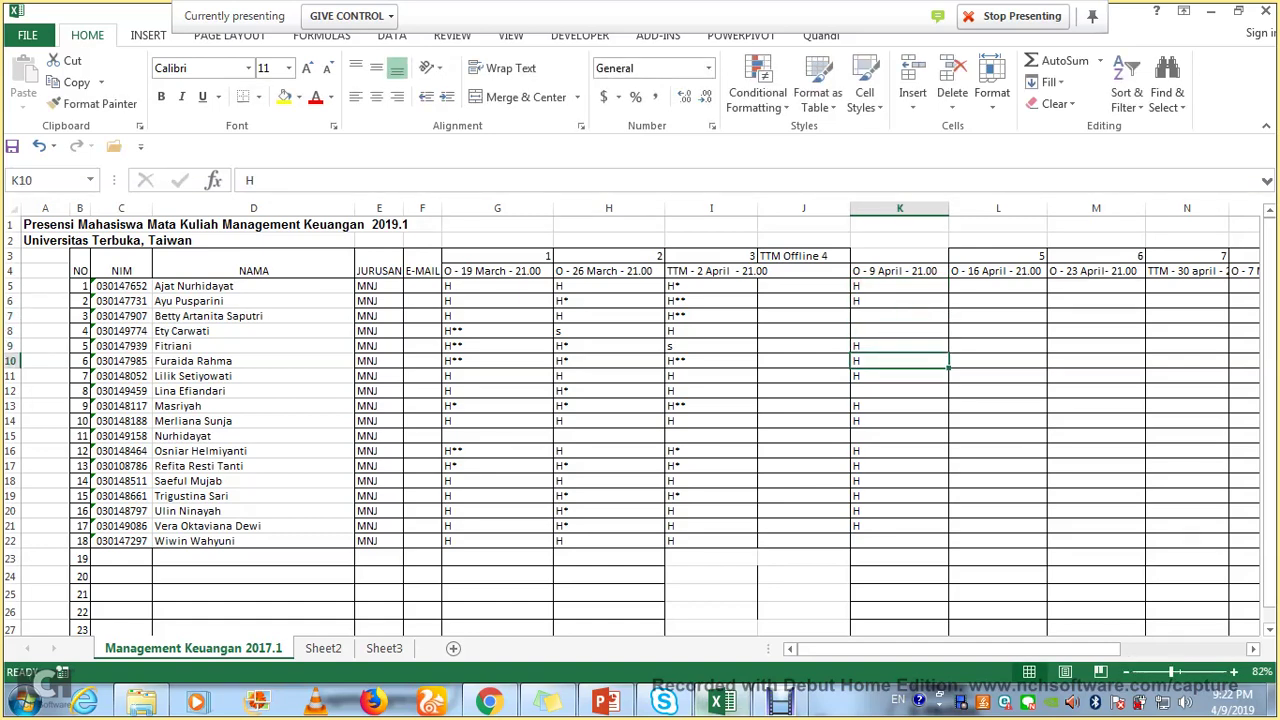
# Switch to the management keuangan modul 4 presentation in PowerPoint.
pyautogui.moveTo(605, 702)
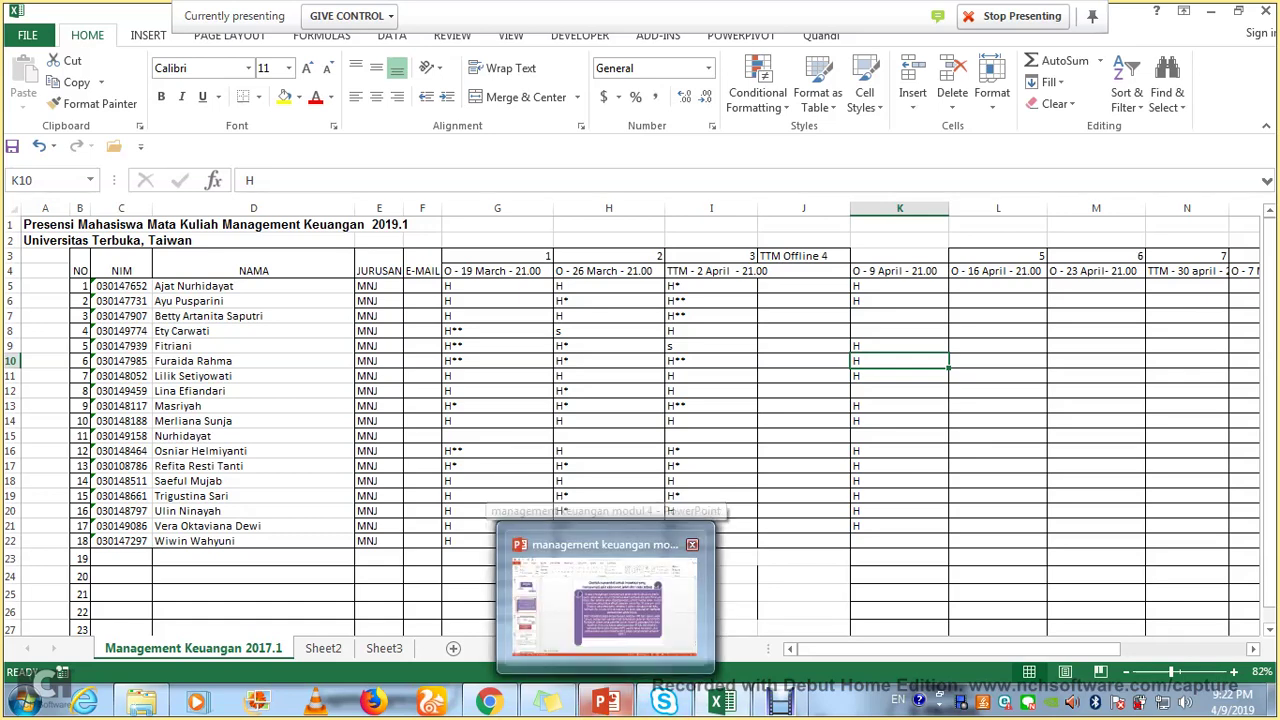
pyautogui.click(605, 600)
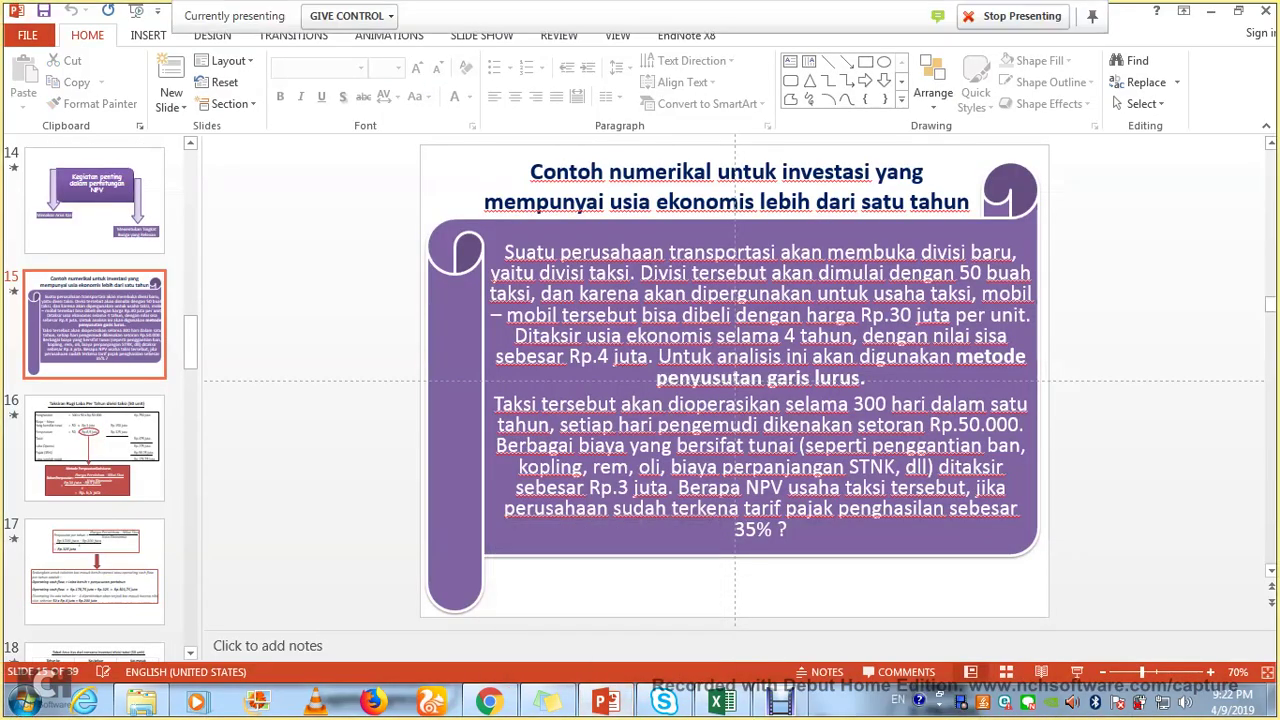
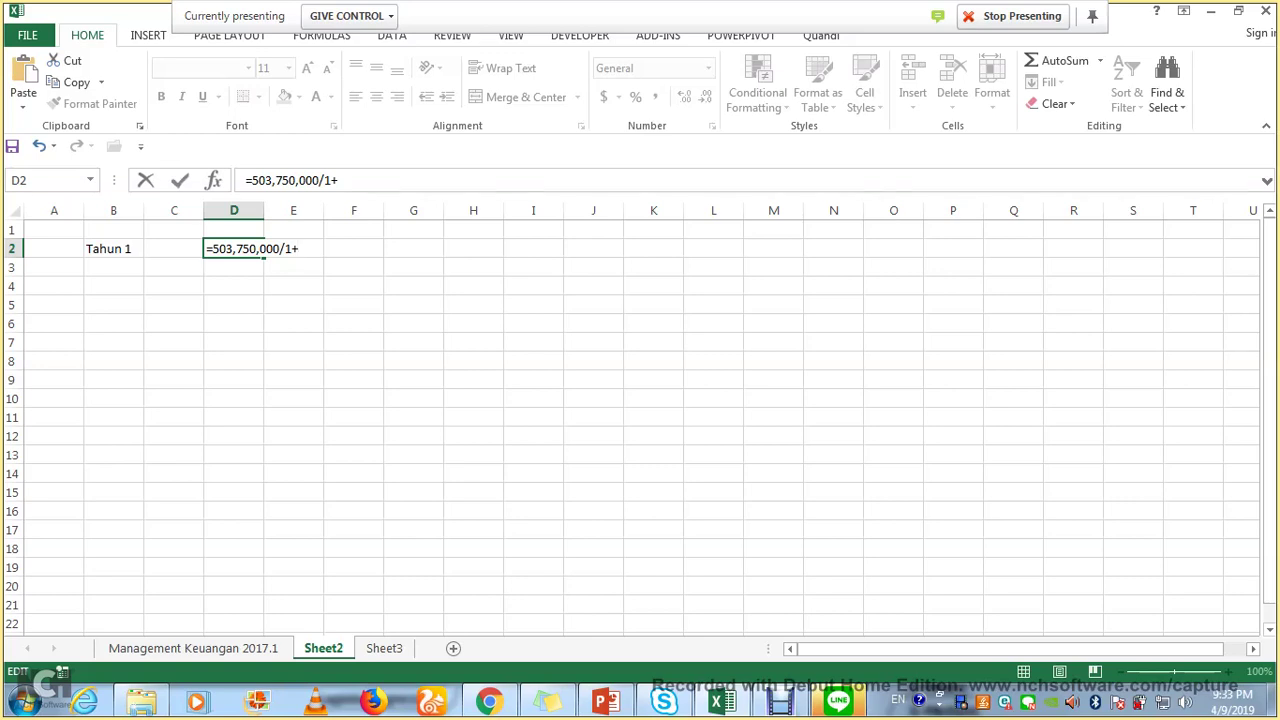
# Complete the Tahun 1 formula in D2 as =503,750,000/(1+016)^1, try to commit it, and decline Excel's suggested correction.
pyautogui.write('016)')
pyautogui.click(285, 248)
pyautogui.write('(')
pyautogui.write('^1')
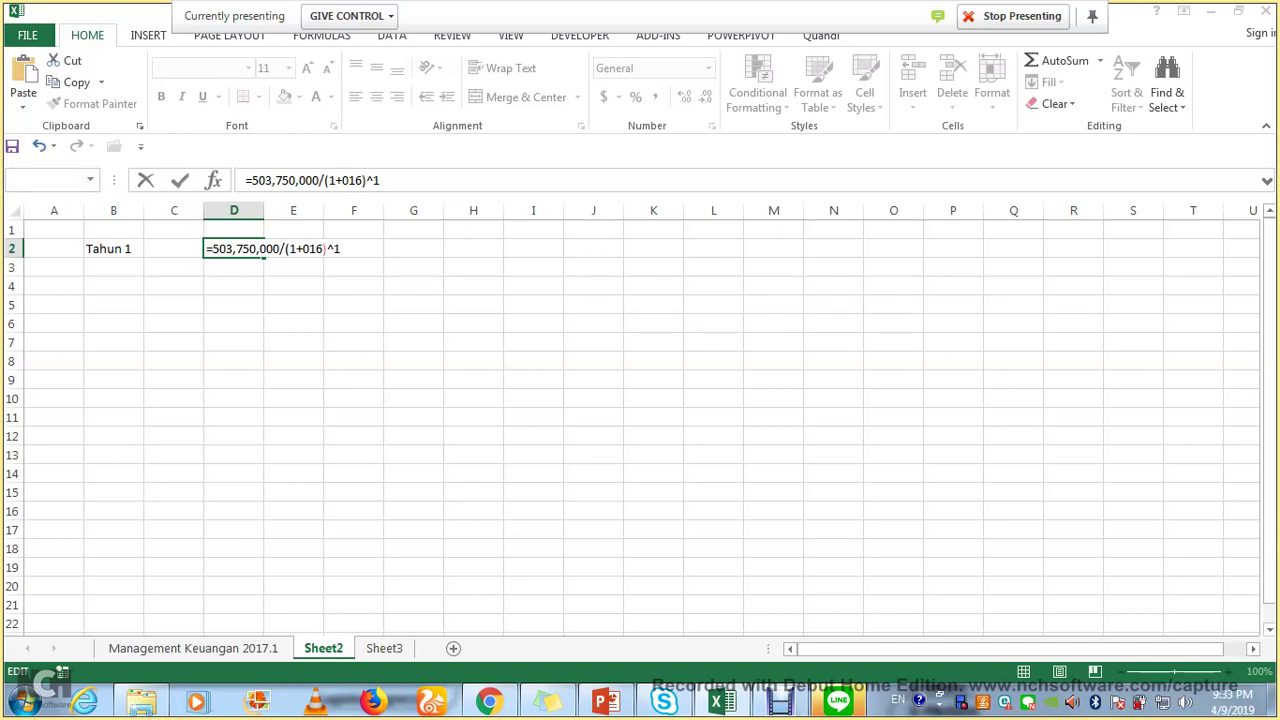
pyautogui.press('Return')
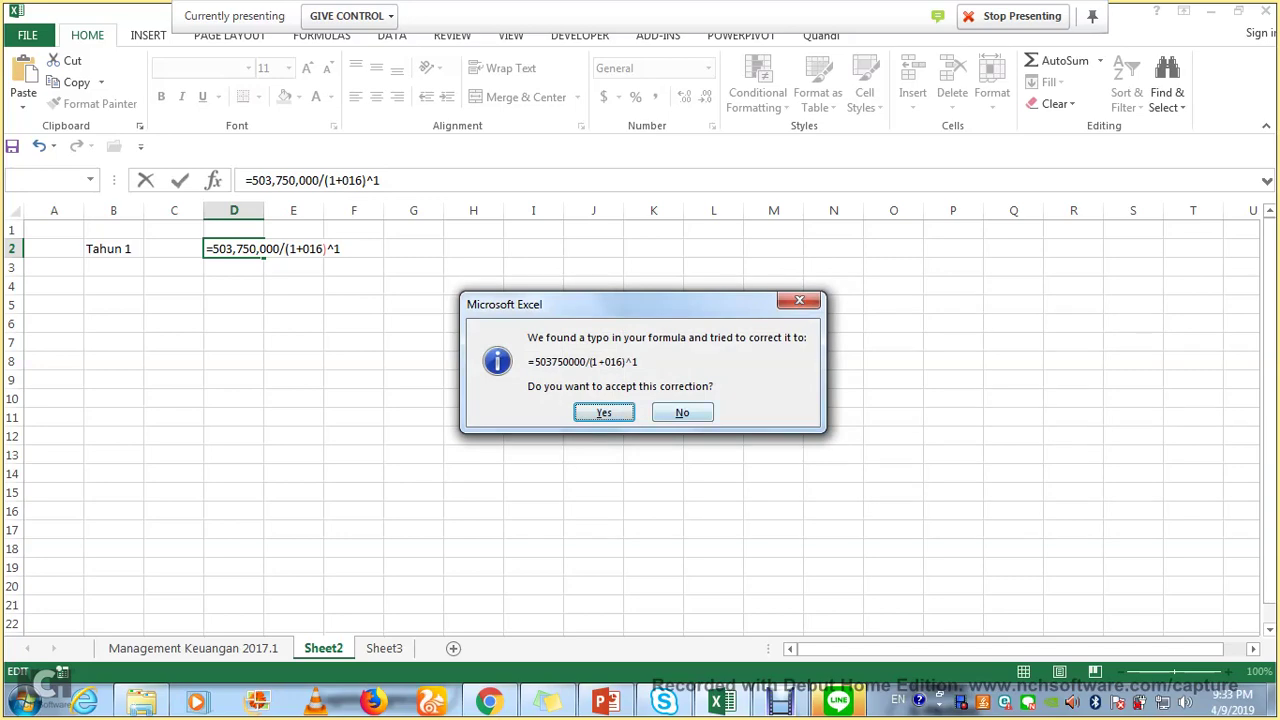
pyautogui.press('n')
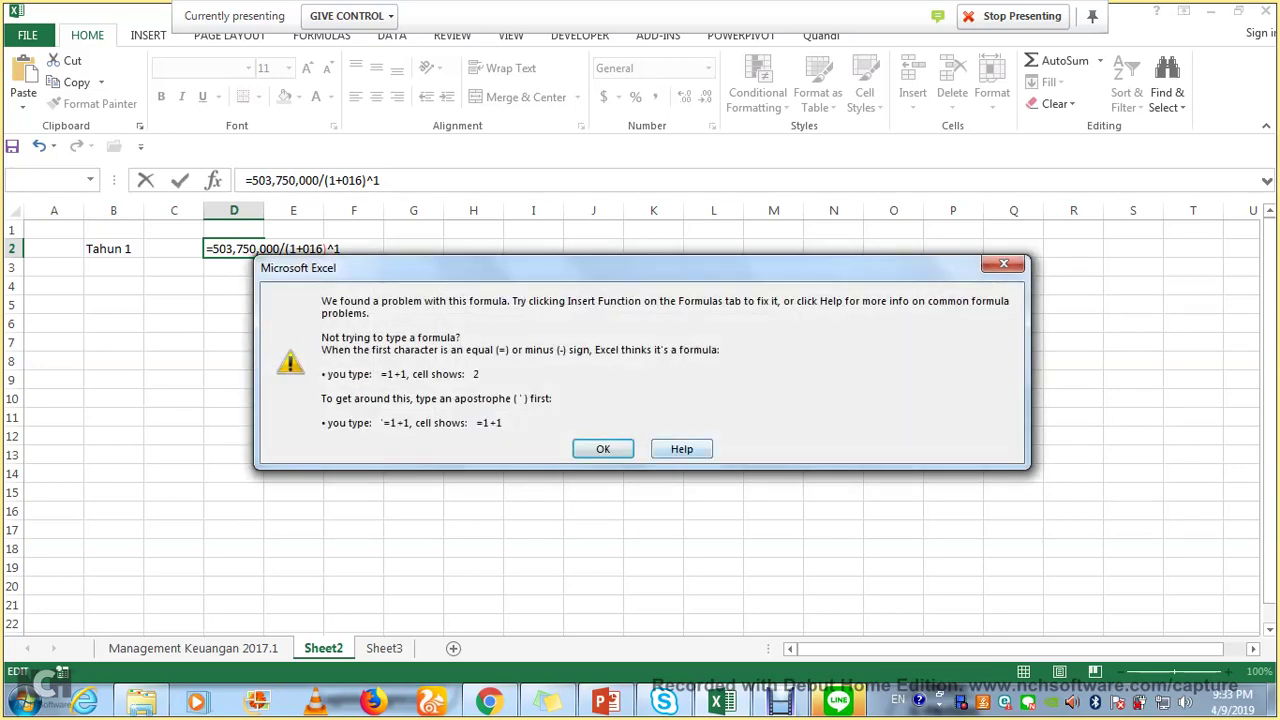
pyautogui.press('Return')
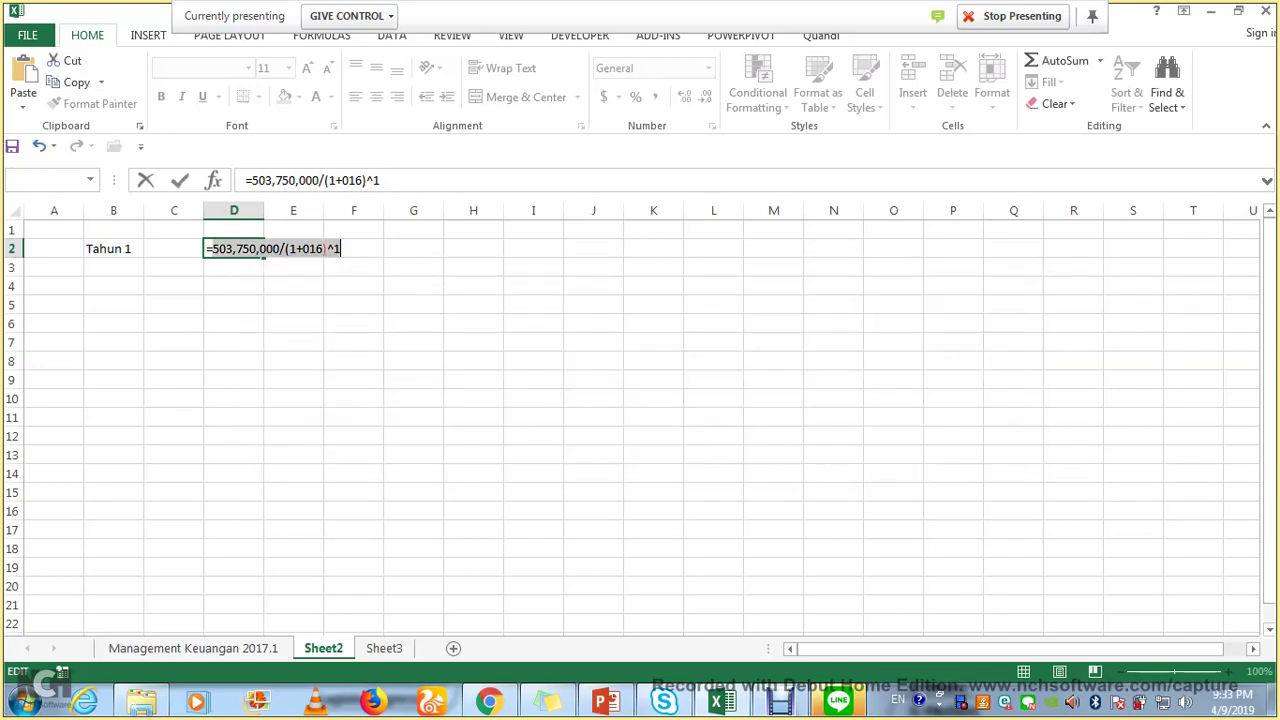
# Enclose the denominator of D2's formula in parentheses as ((1+016)^1), accept Excel's suggested correction, and check the resulting formula.
pyautogui.press('Left')
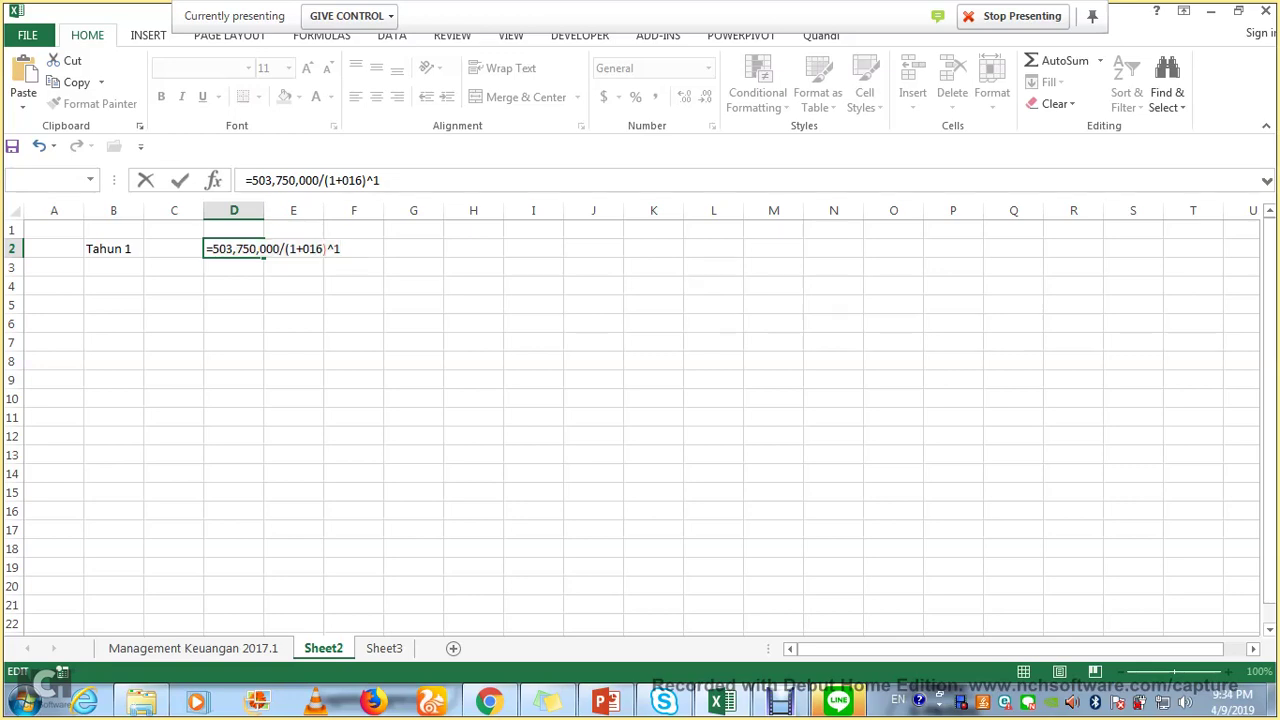
pyautogui.write(')')
pyautogui.click(285, 248)
pyautogui.write('(')
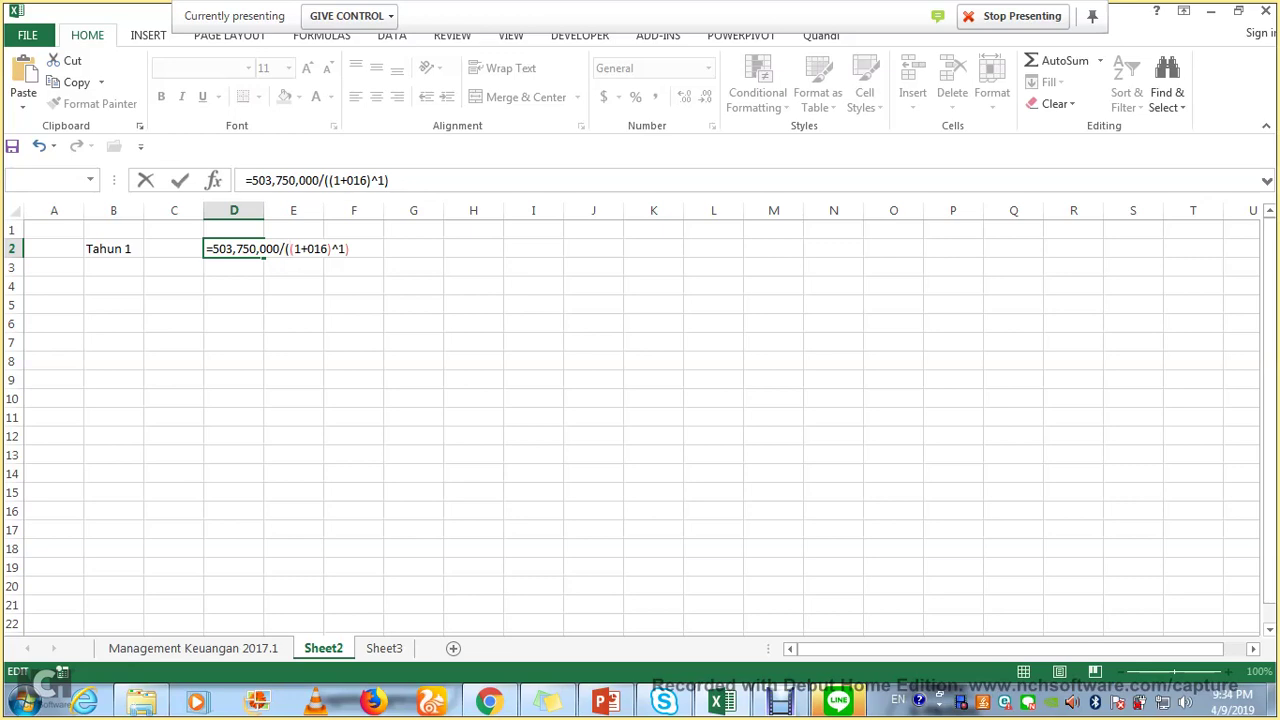
pyautogui.press('Return')
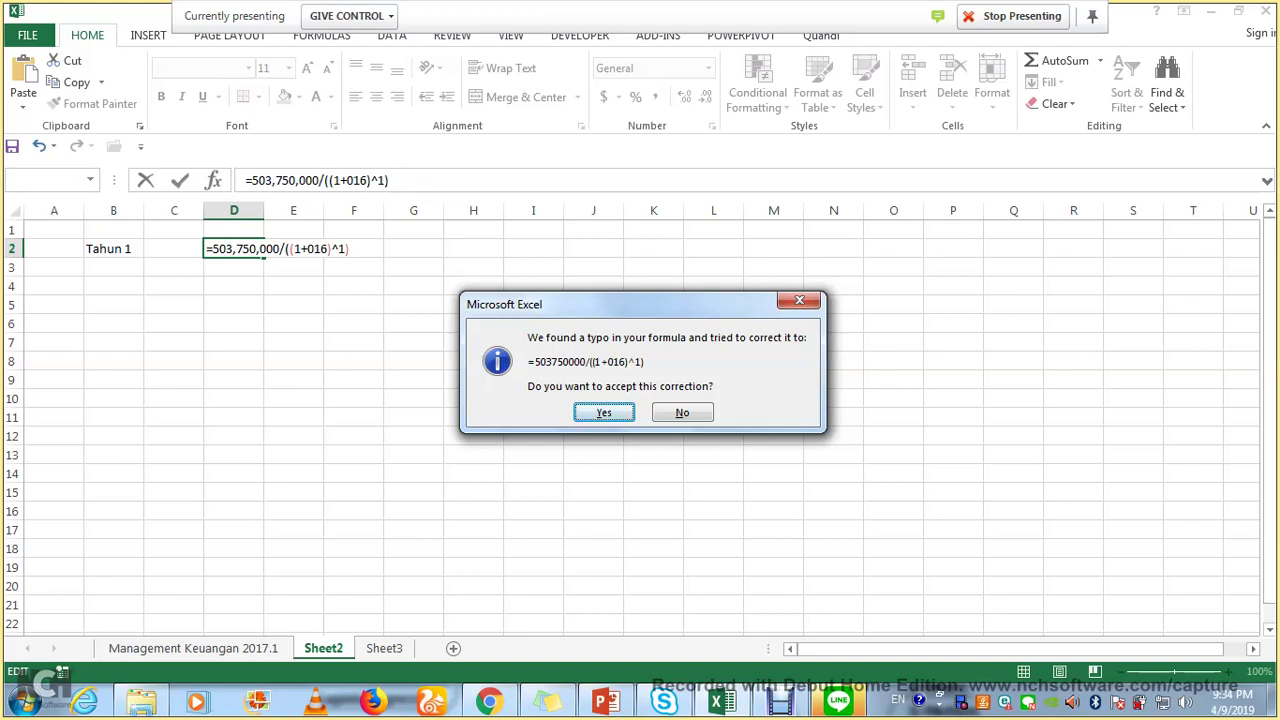
pyautogui.press('Return')
pyautogui.press('Return')
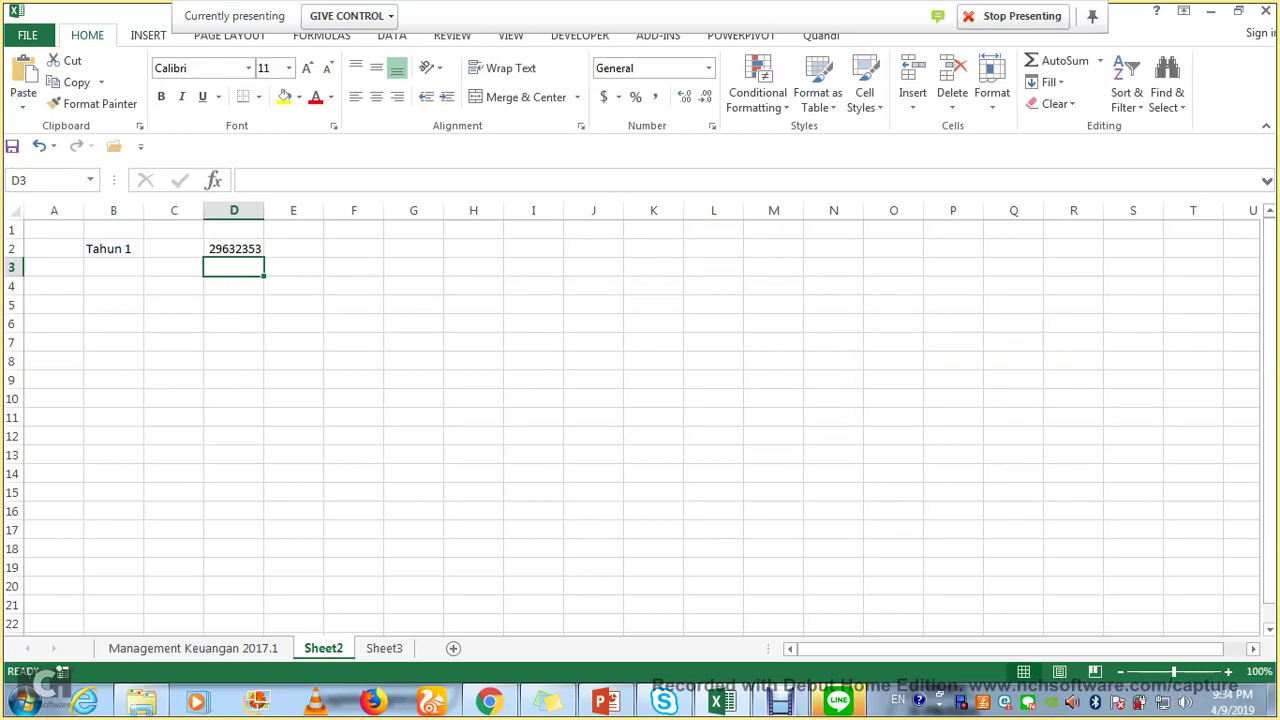
pyautogui.click(233, 248)
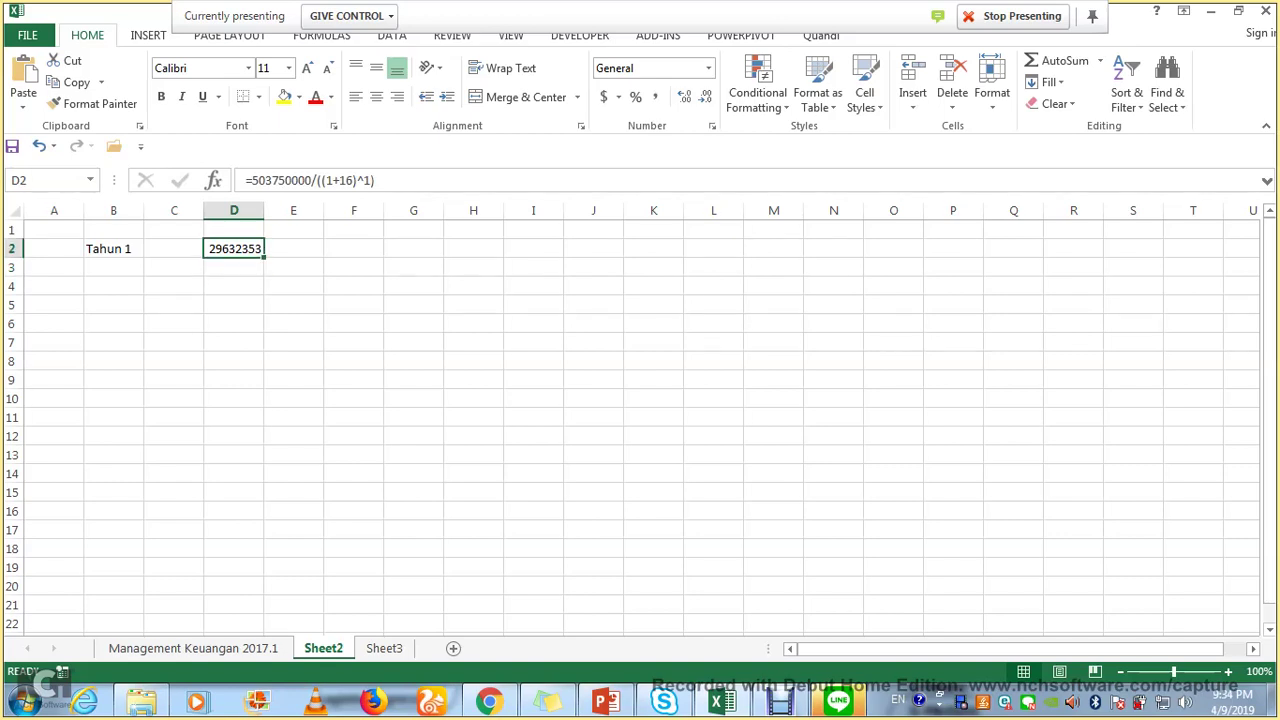
# Label cell B3 as Tahun 2.
pyautogui.click(113, 267)
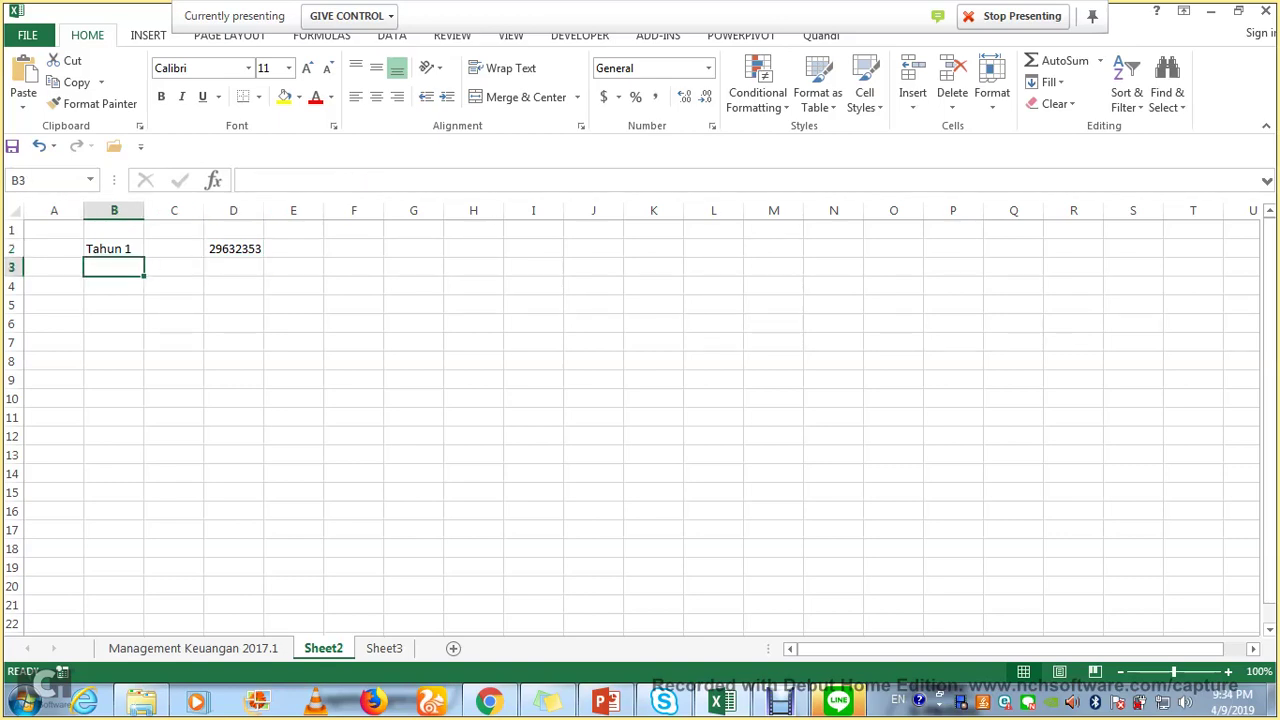
pyautogui.write('Tahun 1')
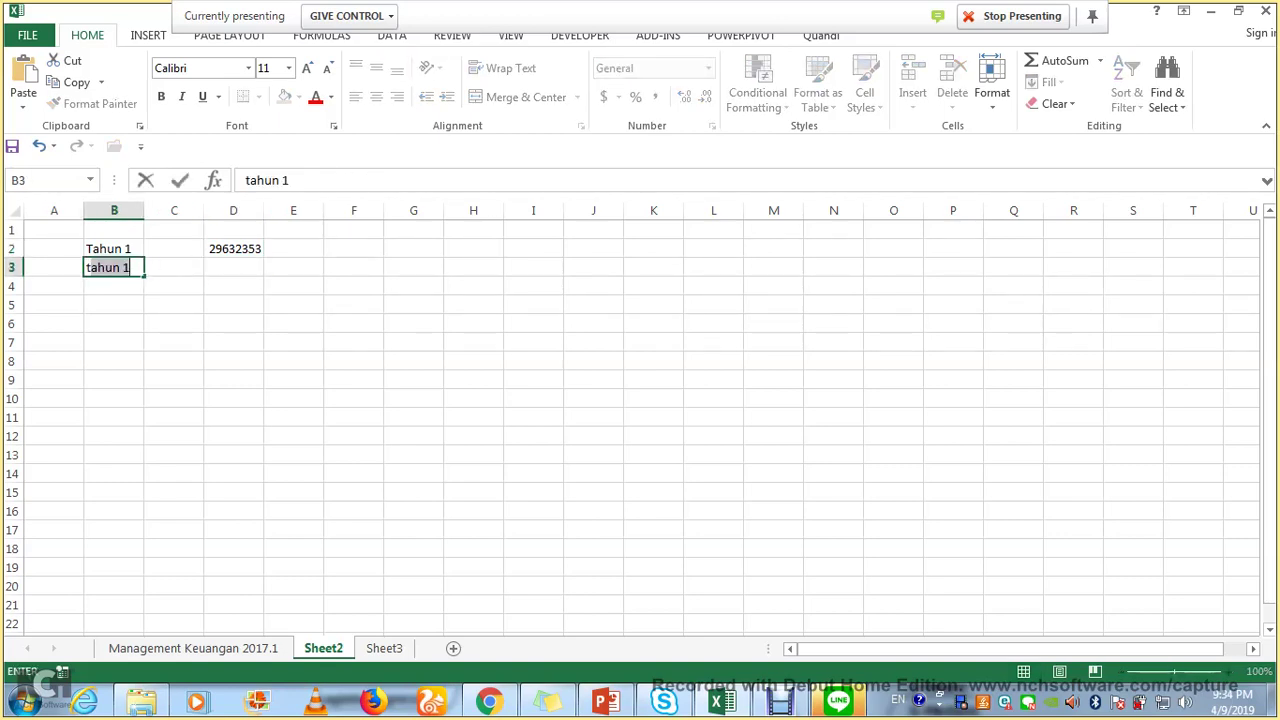
pyautogui.press('Tab')
pyautogui.click(95, 267)
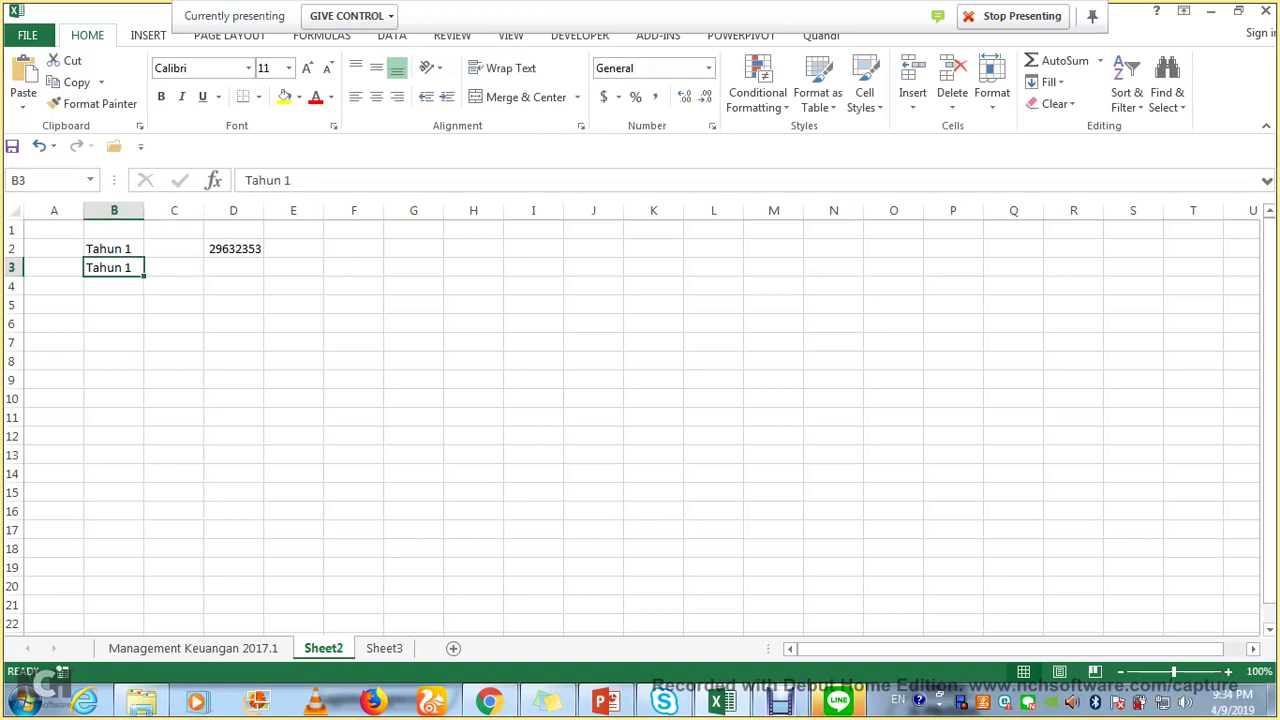
pyautogui.click(291, 180)
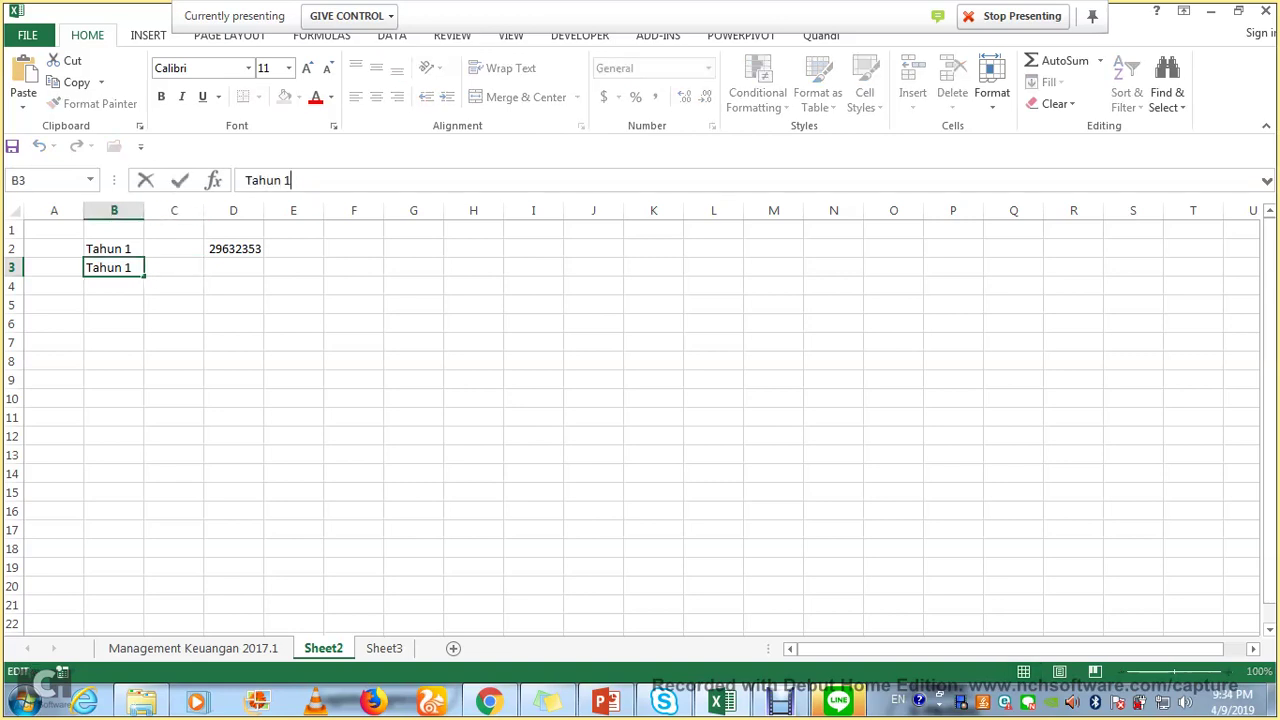
pyautogui.press('BackSpace')
pyautogui.write('2')
pyautogui.press('Return')
# Copy the Tahun 1 formula from D2 into D3.
pyautogui.press('Up')
pyautogui.press('Right')
pyautogui.press('Right')
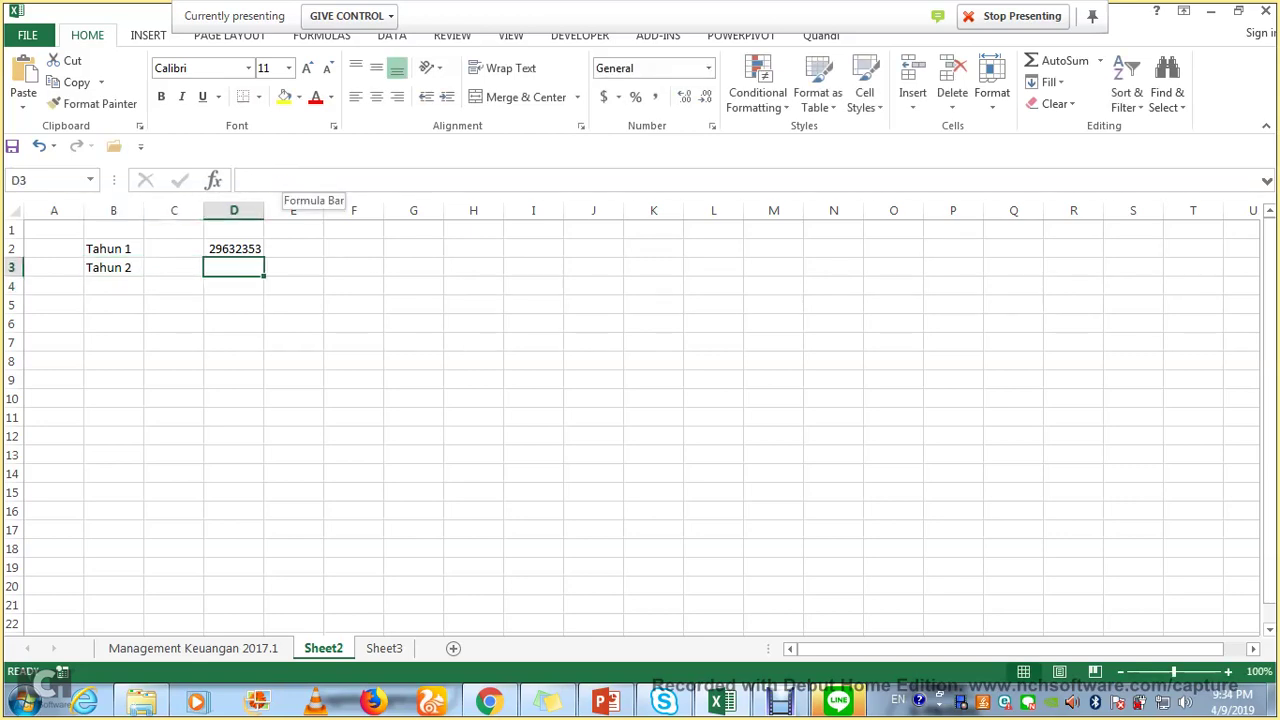
pyautogui.press('Up')
pyautogui.hotkey('ctrl', 'c')
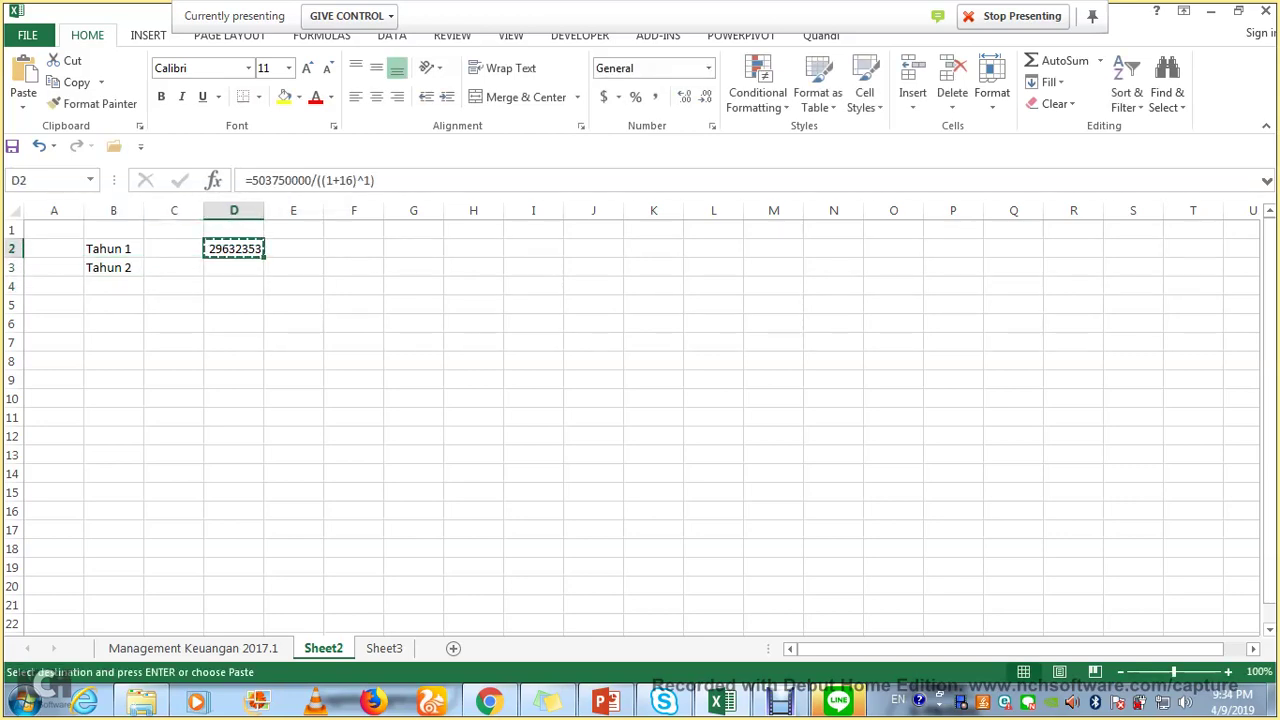
pyautogui.press('Down')
pyautogui.hotkey('ctrl', 'v')
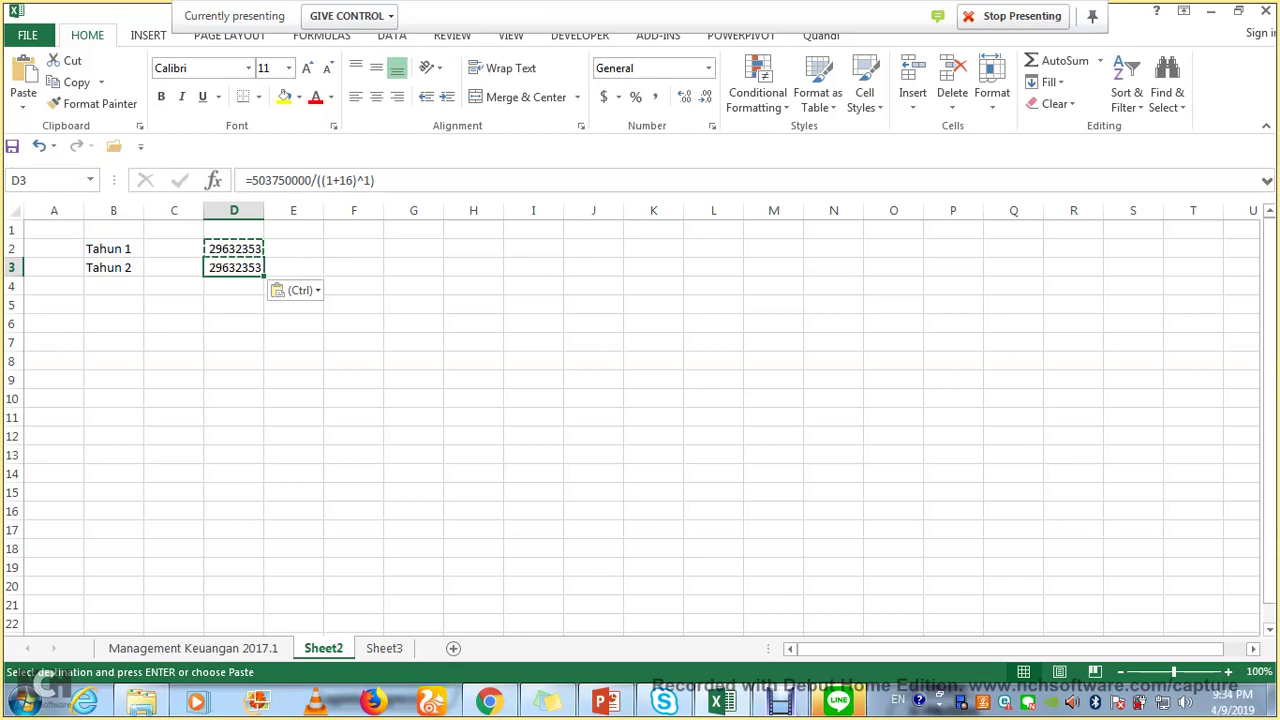
# Set the exponent in D3's Tahun 2 formula to 2, giving =503750000/((1+16)^2).
pyautogui.click(361, 180)
pyautogui.press('BackSpace')
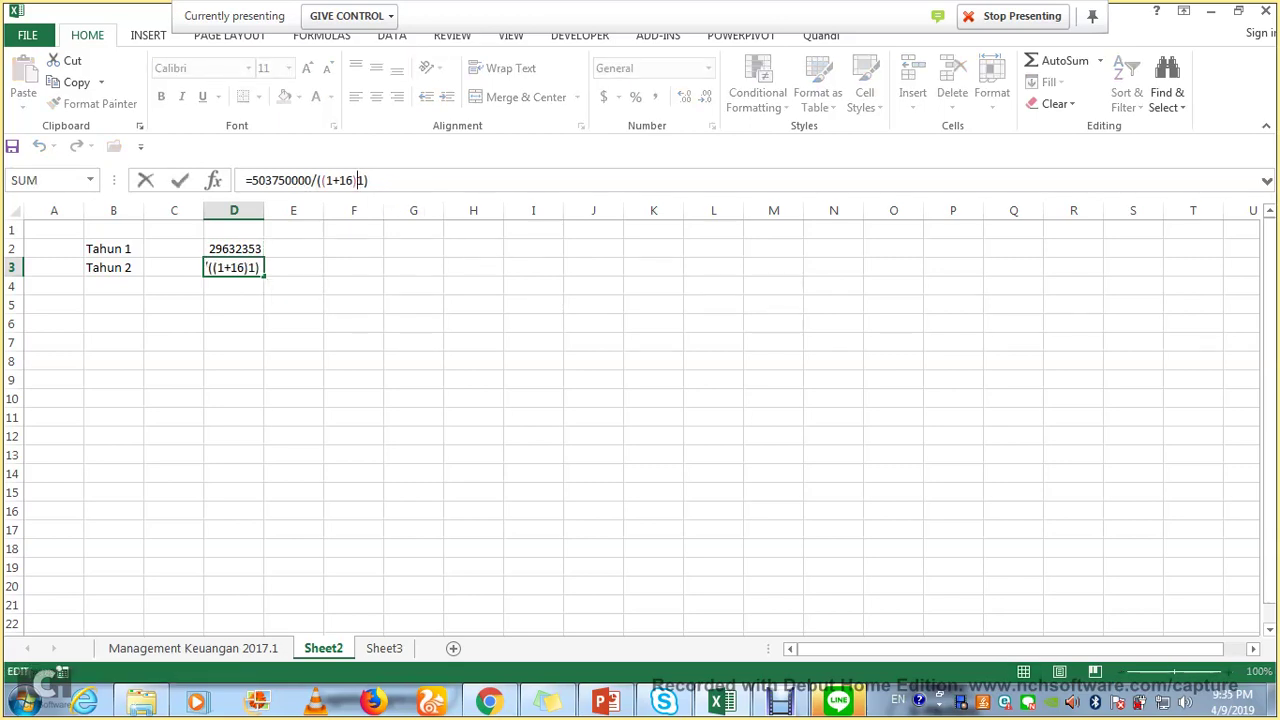
pyautogui.write('2')
pyautogui.press('Left')
pyautogui.write('^')
pyautogui.click(371, 180)
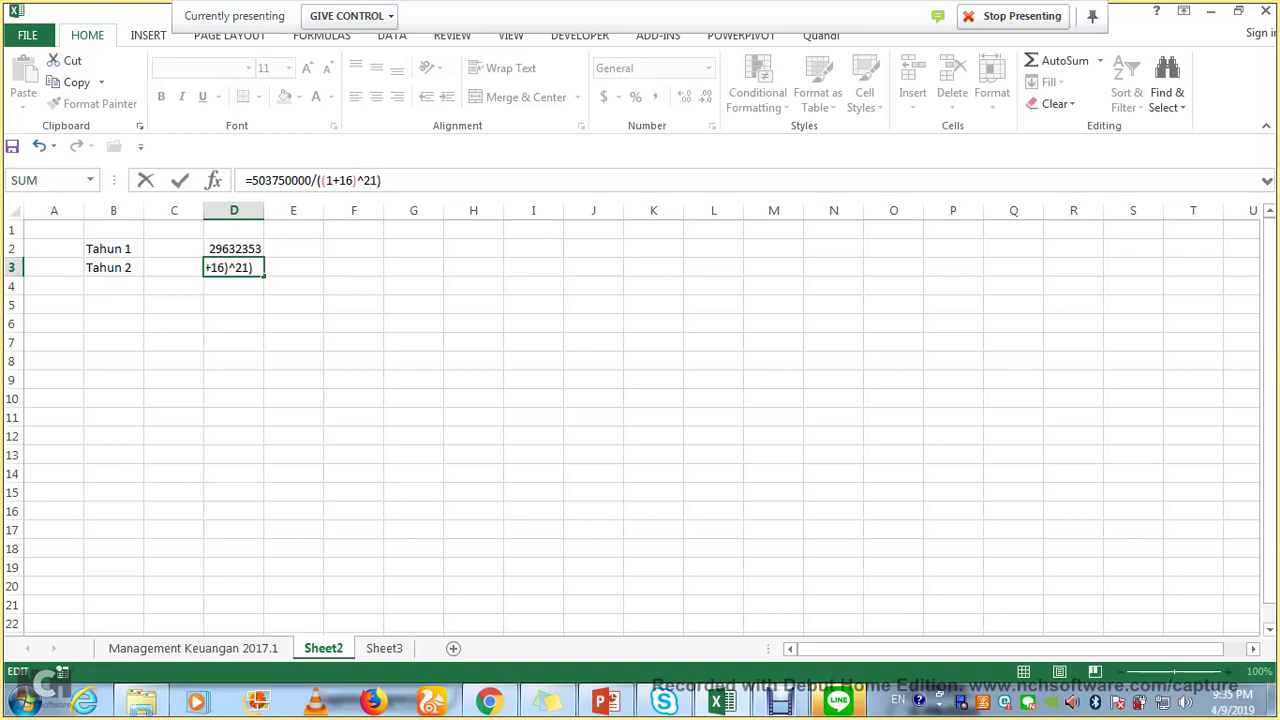
pyautogui.press('BackSpace')
pyautogui.press('Return')
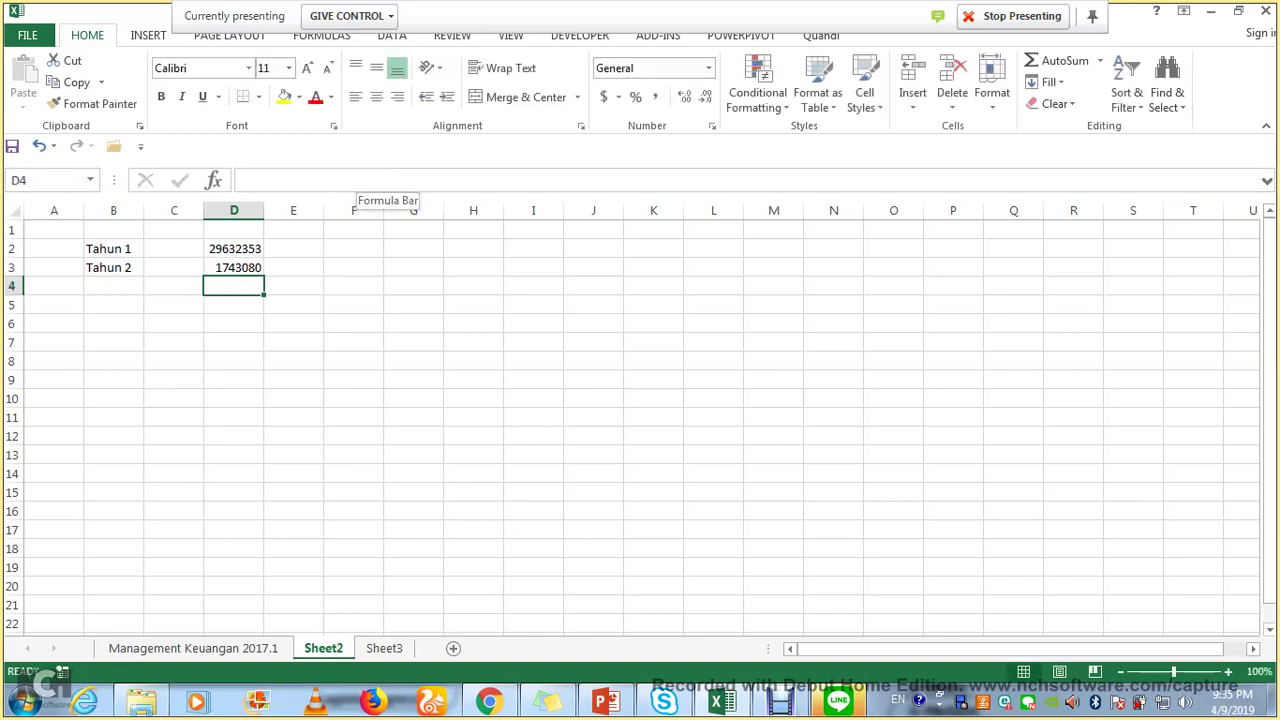
pyautogui.press('Up')
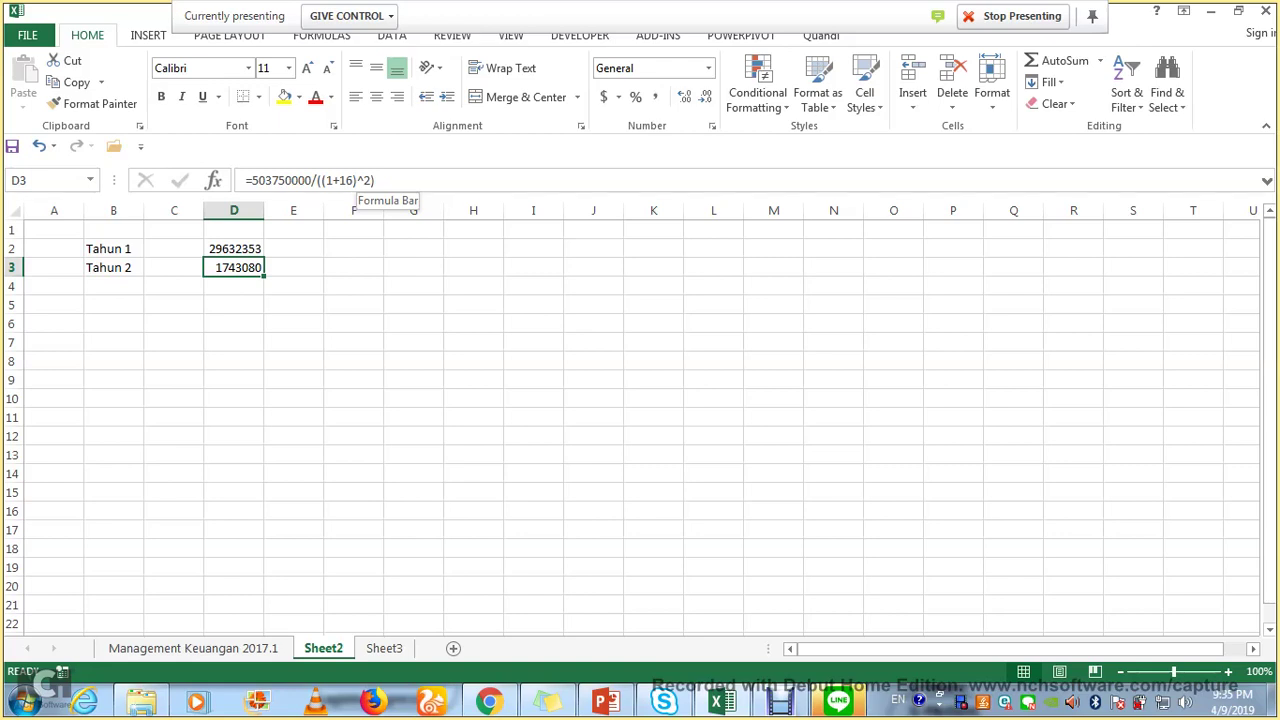
# Enter the label tahun 3 in B4.
pyautogui.press('Down')
pyautogui.press('Left')
pyautogui.press('Left')
pyautogui.write('tahun')
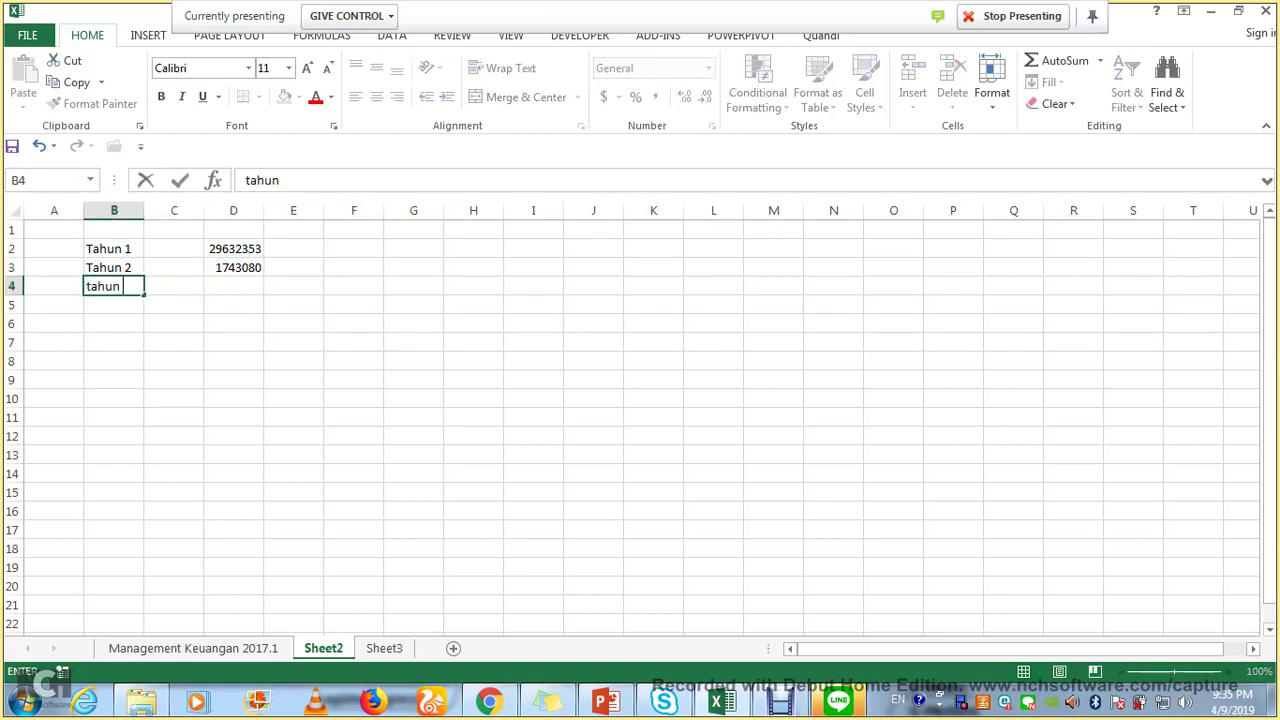
pyautogui.write(' 3')
# Copy the Tahun 2 formula from D3 into D4 for tahun 3.
pyautogui.press('Right')
pyautogui.press('Right')
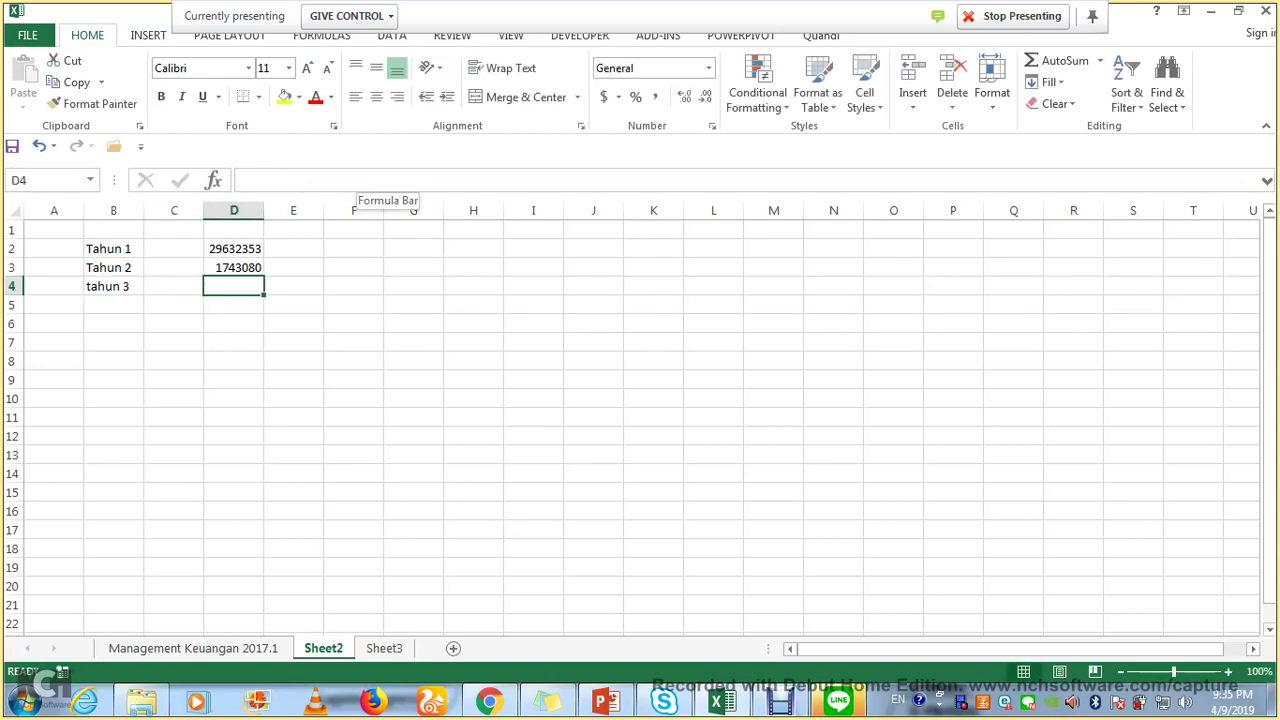
pyautogui.press('Up')
pyautogui.hotkey('ctrl', 'c')
pyautogui.press('Down')
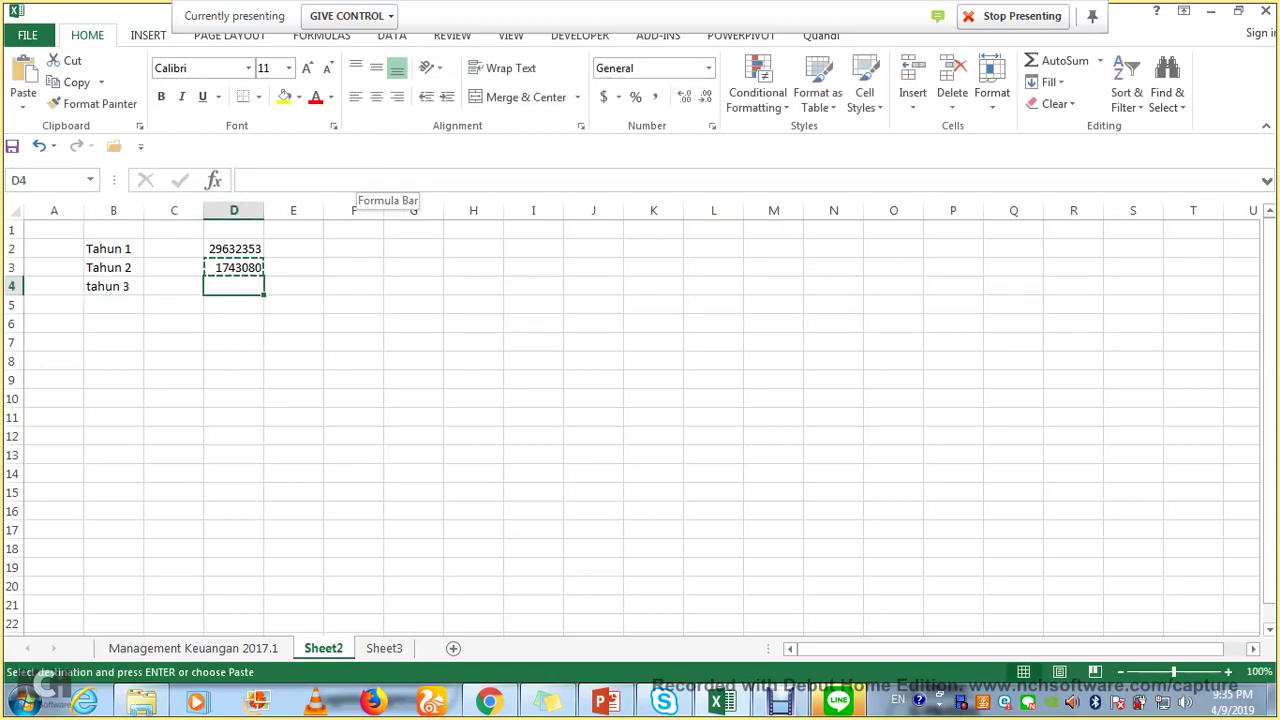
pyautogui.hotkey('ctrl', 'v')
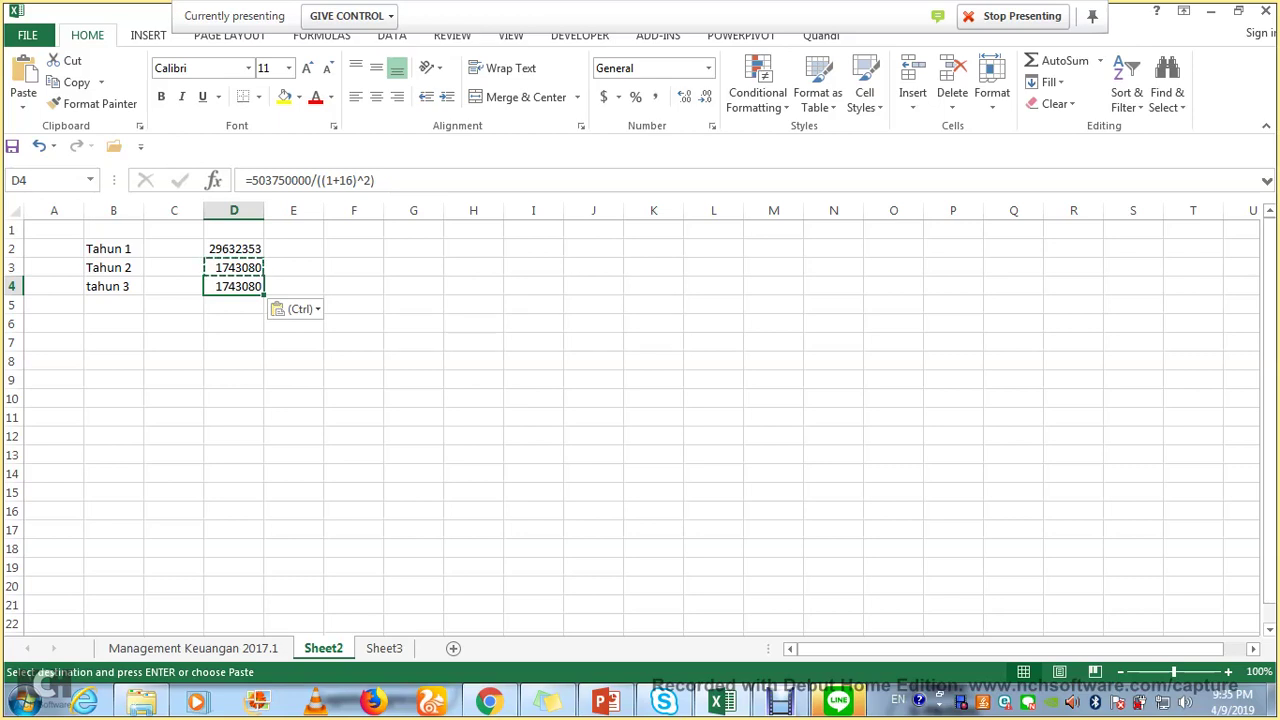
# Change D4's tahun 3 formula to exponent 3 and rate 0.16, giving =503750000/((1+0.16)^3).
pyautogui.press('F2')
pyautogui.press('Left')
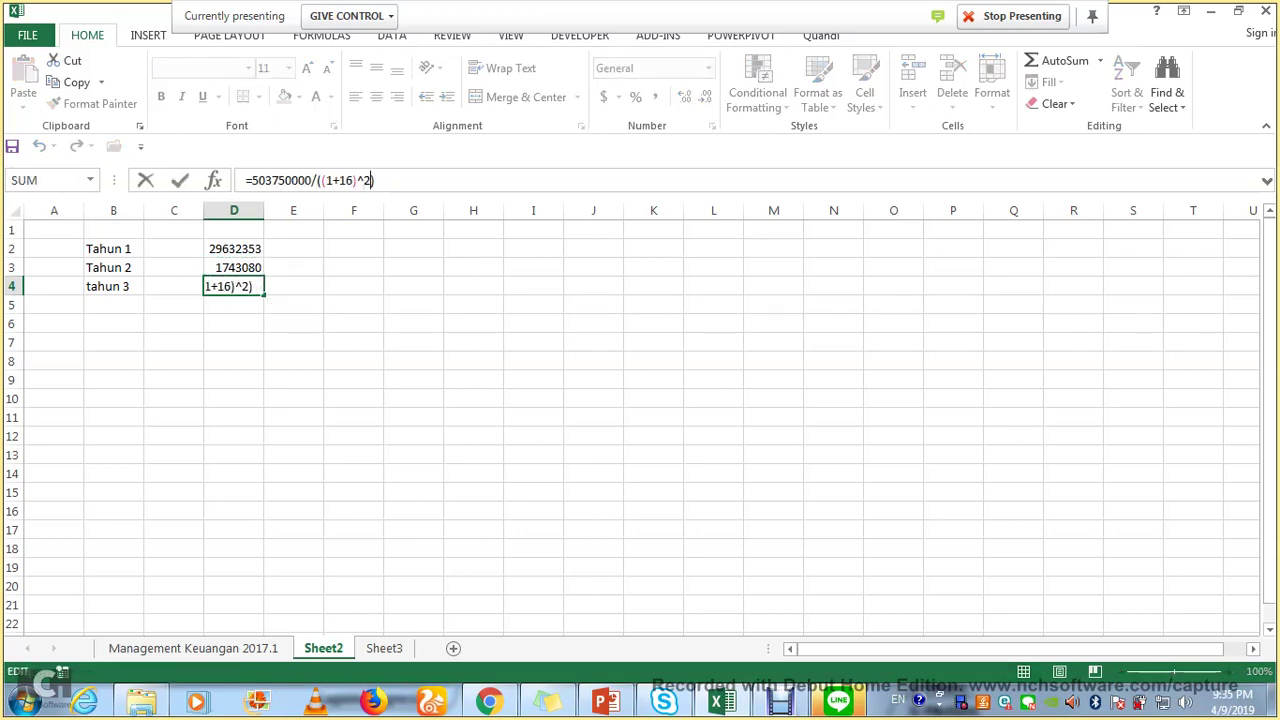
pyautogui.press('BackSpace')
pyautogui.write('3')
pyautogui.write('0')
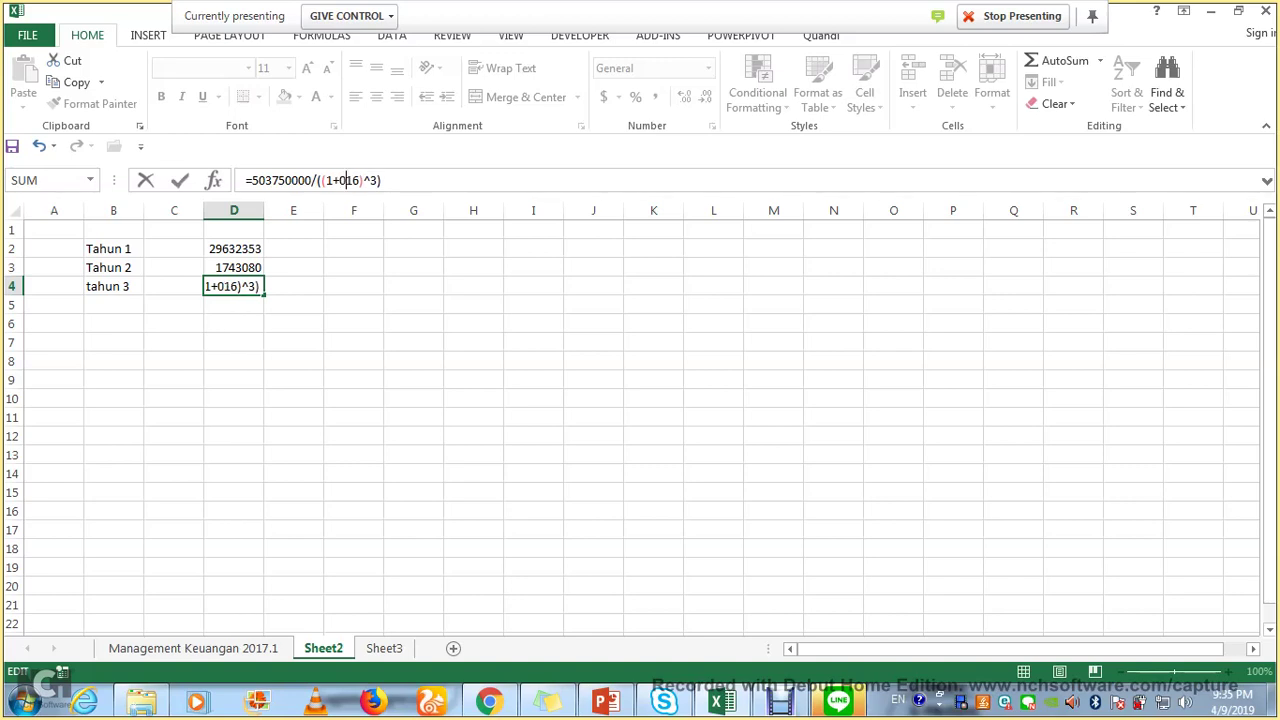
pyautogui.write('.')
pyautogui.press('Return')
# Correct the interest rate in D3's Tahun 2 formula to 0.16, giving =503750000/((1+0.16)^2).
pyautogui.press('Up')
pyautogui.press('Up')
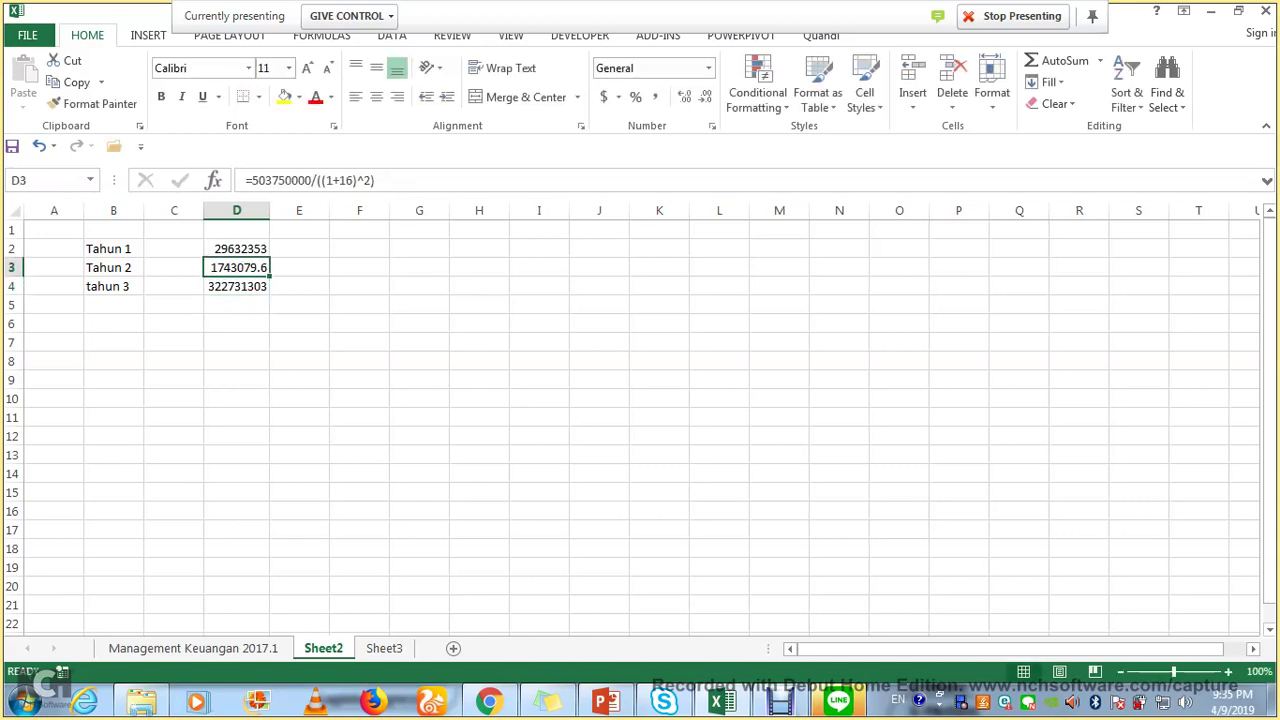
pyautogui.click(336, 180)
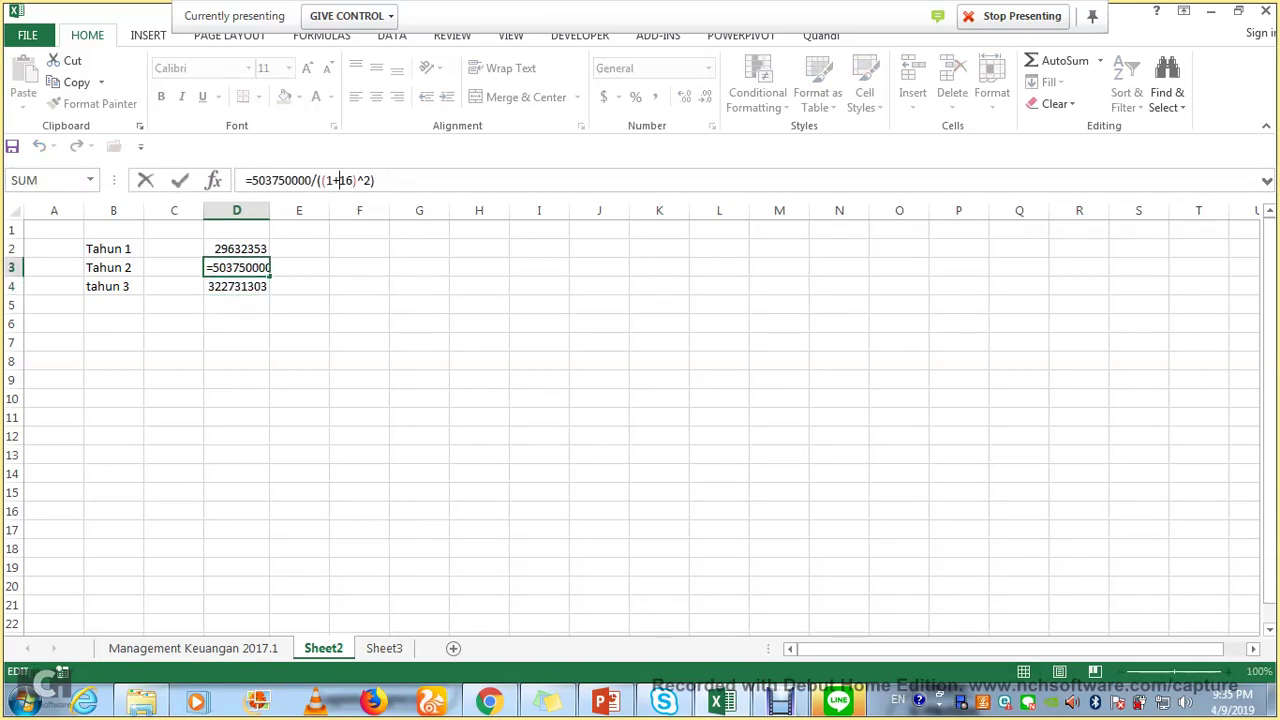
pyautogui.write('0.')
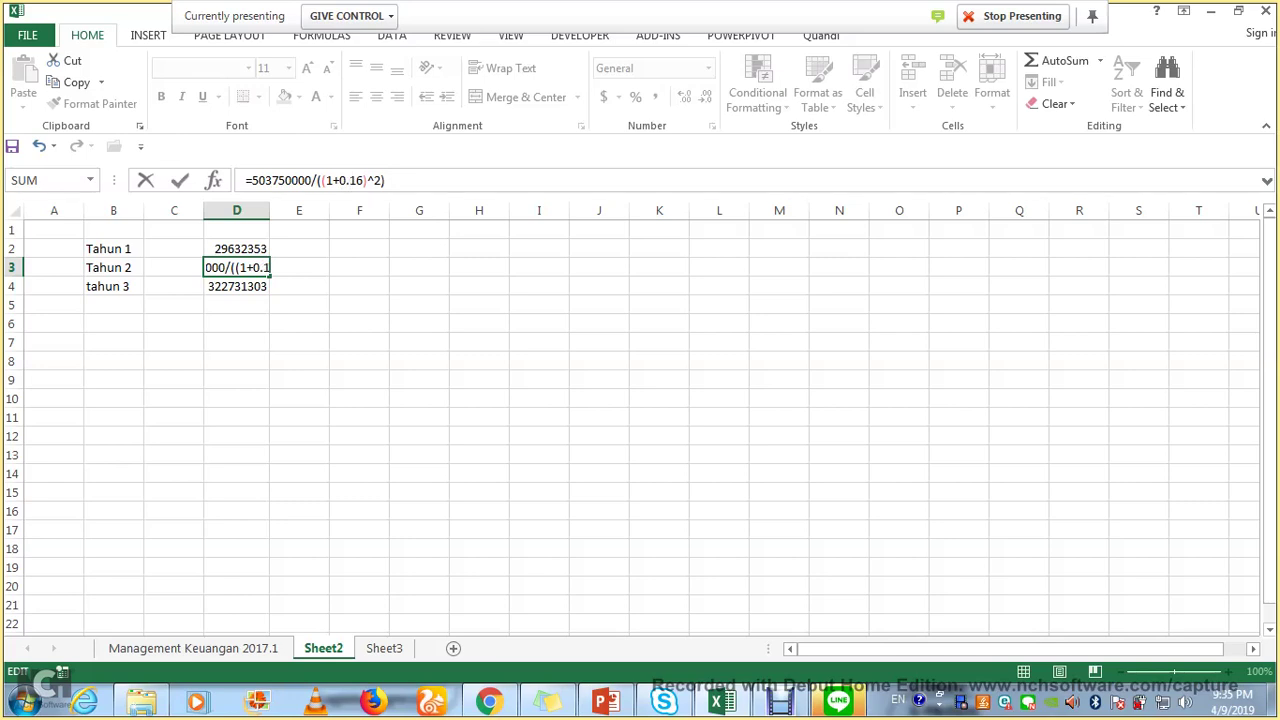
pyautogui.hotkey('ctrl', 'Return')
pyautogui.press('Return')
pyautogui.press('Up')
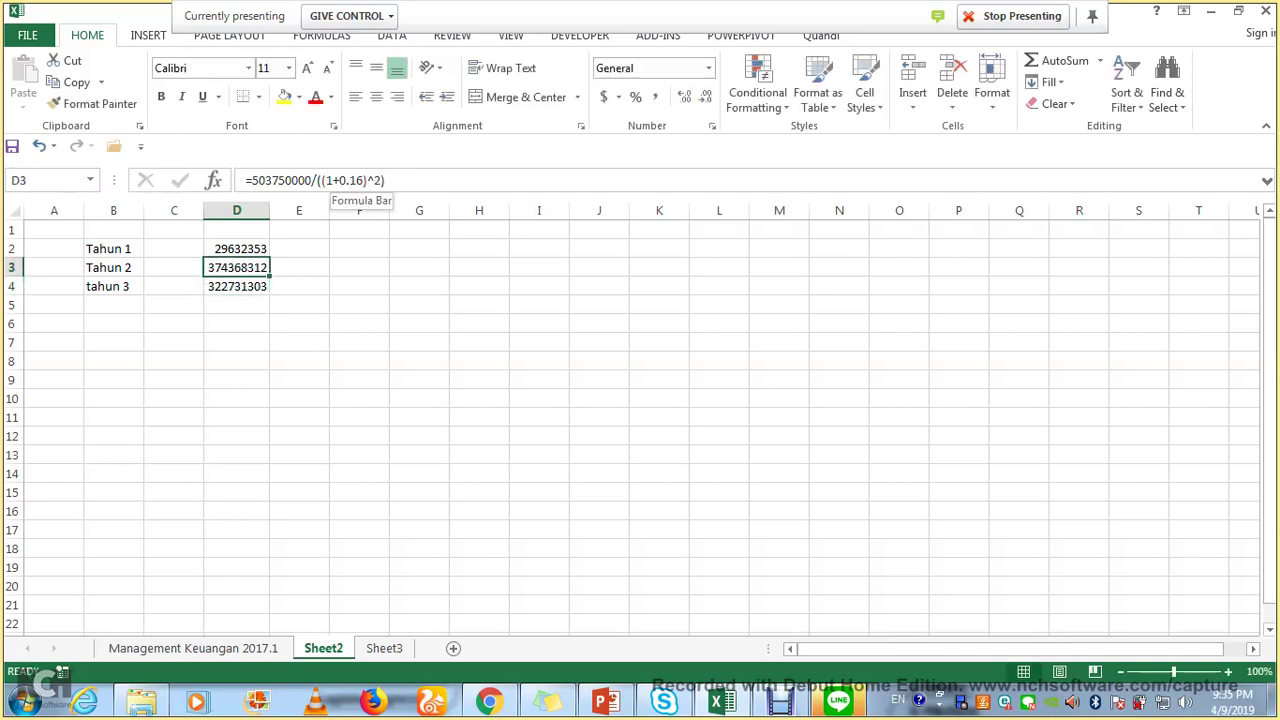
# Correct the interest rate in D2's Tahun 1 formula to 0.16, giving =503750000/((1+0.16)^1).
pyautogui.press('Up')
pyautogui.press('Down')
pyautogui.press('Down')
pyautogui.press('Up')
pyautogui.press('Up')
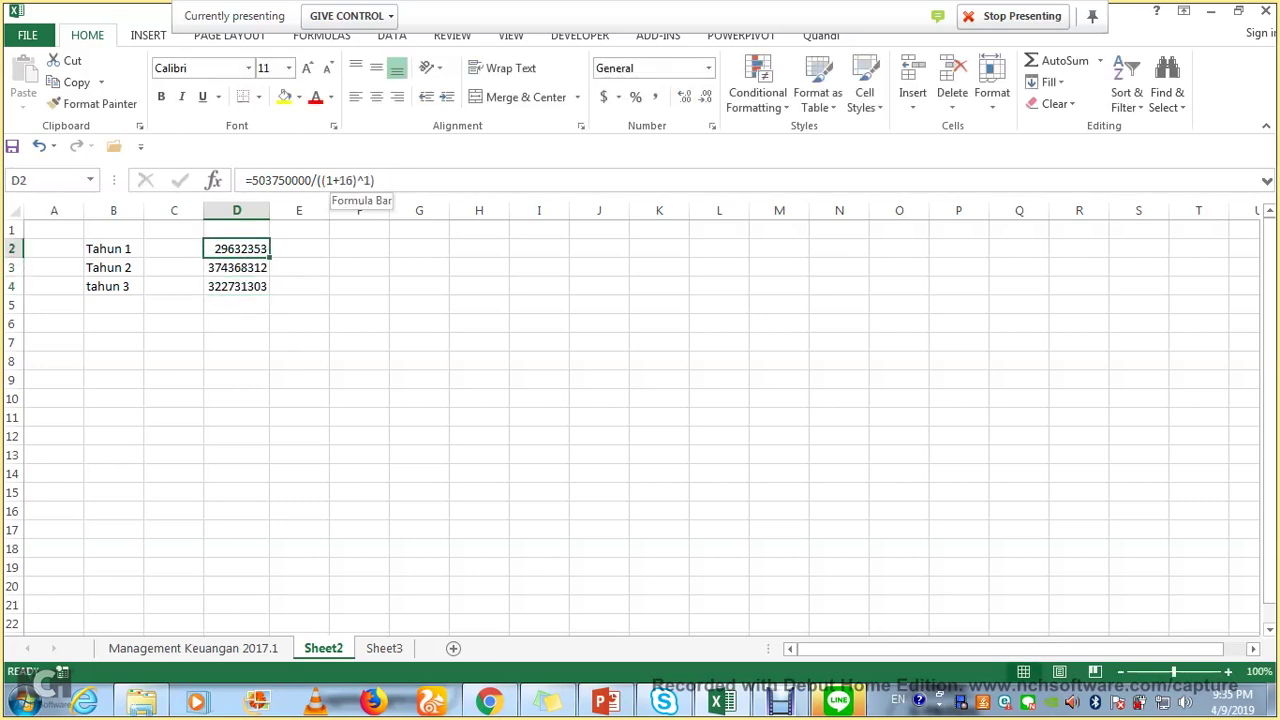
pyautogui.click(340, 181)
pyautogui.write('0.')
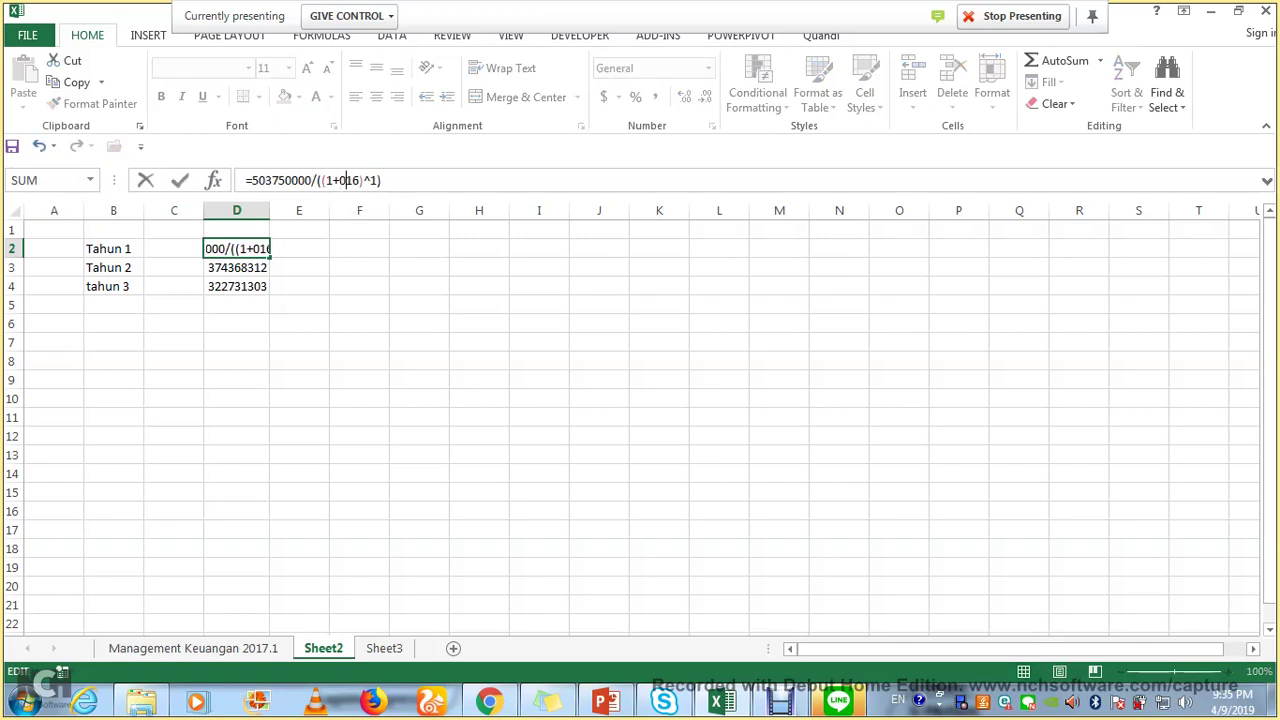
pyautogui.press('Return')
pyautogui.press('Up')
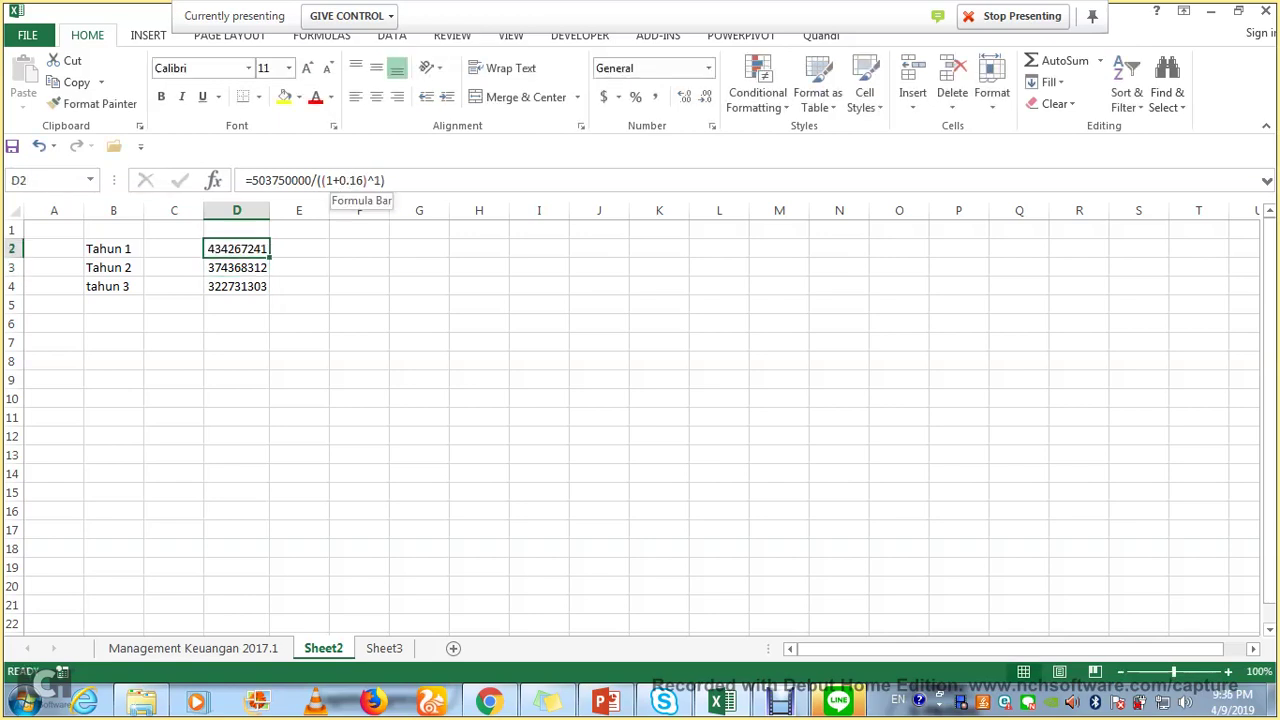
# Enter the label tahun 4 in B5.
pyautogui.press('Down')
pyautogui.press('Down')
pyautogui.press('Down')
pyautogui.press('Up')
pyautogui.press('Left')
pyautogui.press('Left')
pyautogui.press('Down')
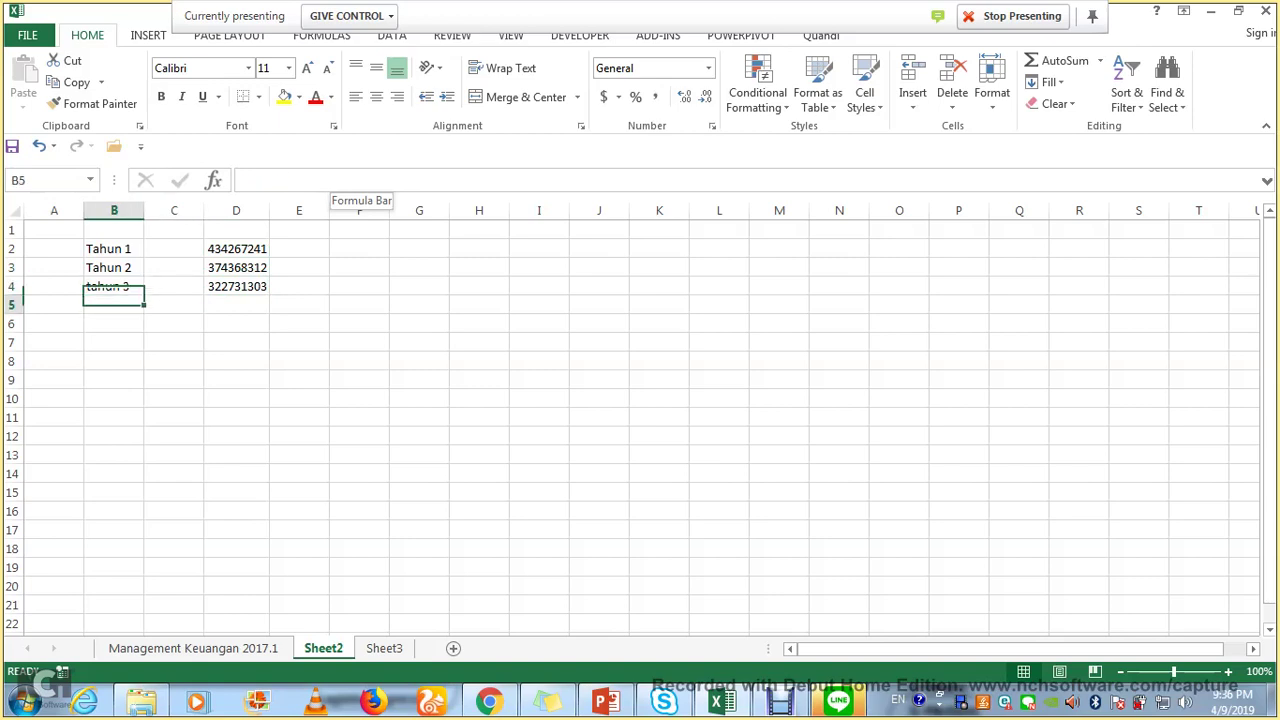
pyautogui.write('ta')
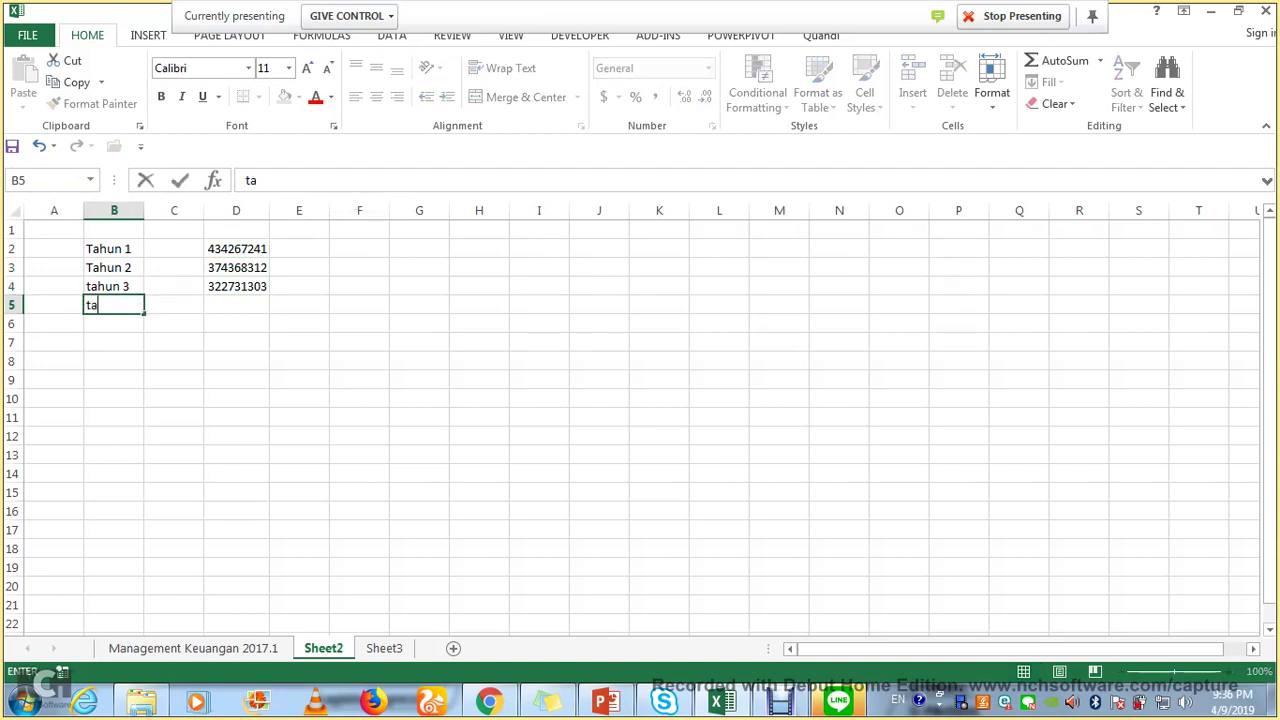
pyautogui.write('hun 4')
# Copy the tahun 3 formula from D4 into D5 for tahun 4.
pyautogui.press('Right')
pyautogui.press('Right')
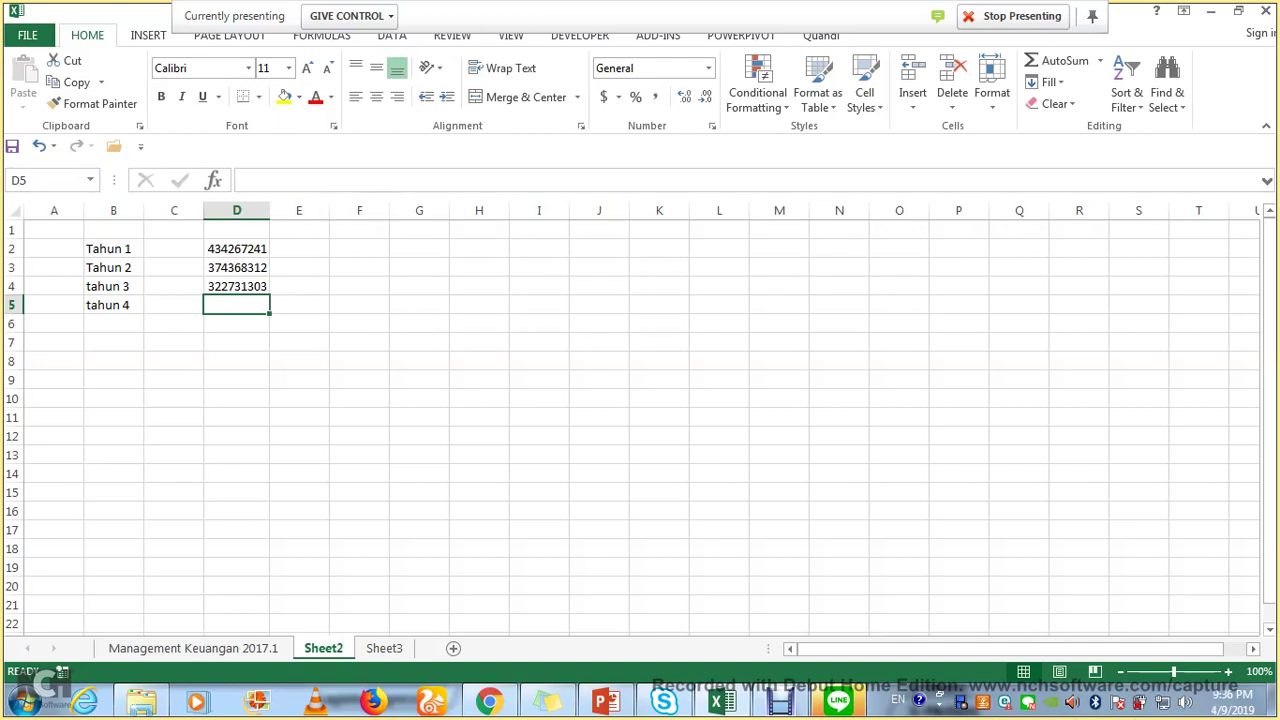
pyautogui.click(236, 286)
pyautogui.hotkey('ctrl', 'c')
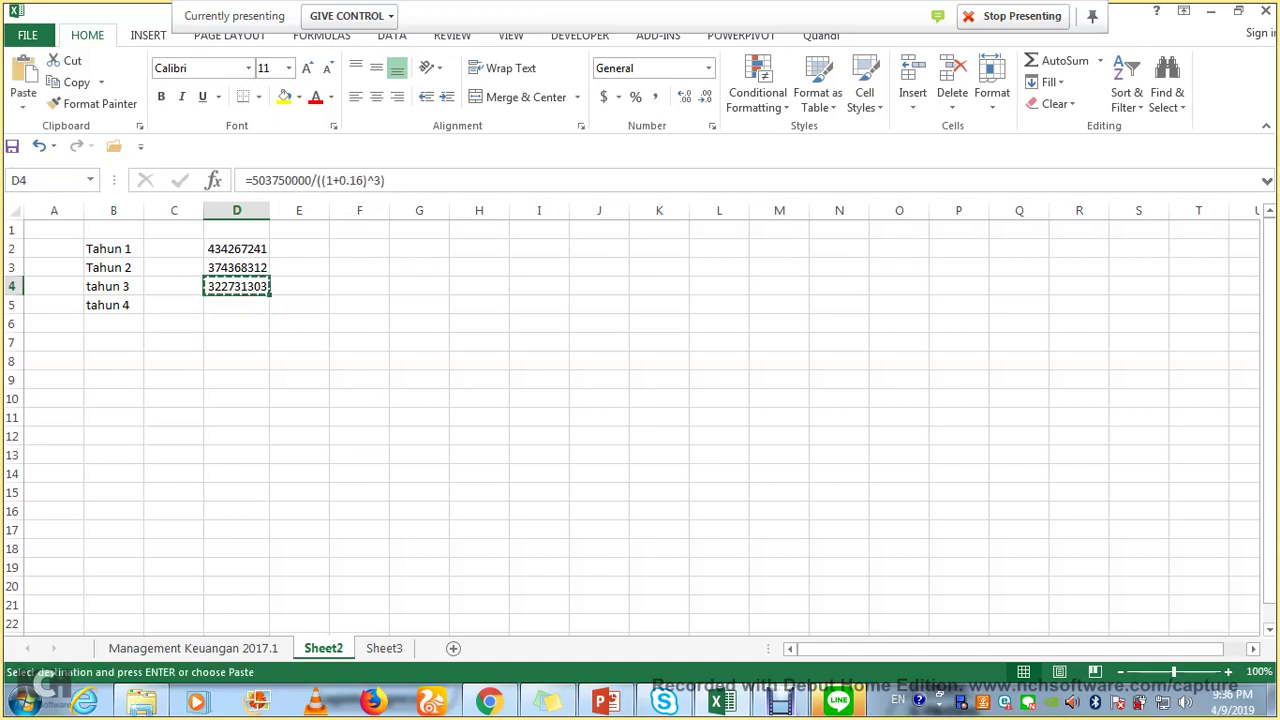
pyautogui.click(236, 305)
pyautogui.hotkey('ctrl', 'v')
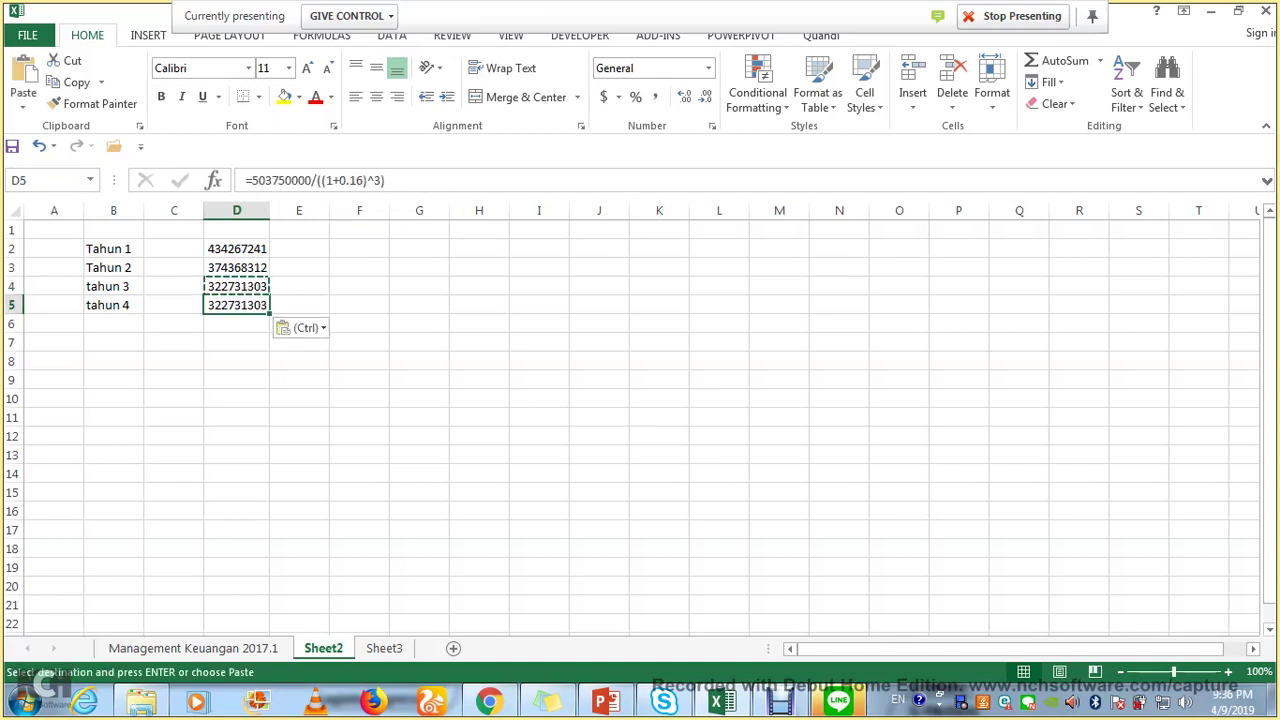
# Set the exponent in D5's tahun 4 formula to 4.
pyautogui.click(383, 181)
pyautogui.press('BackSpace')
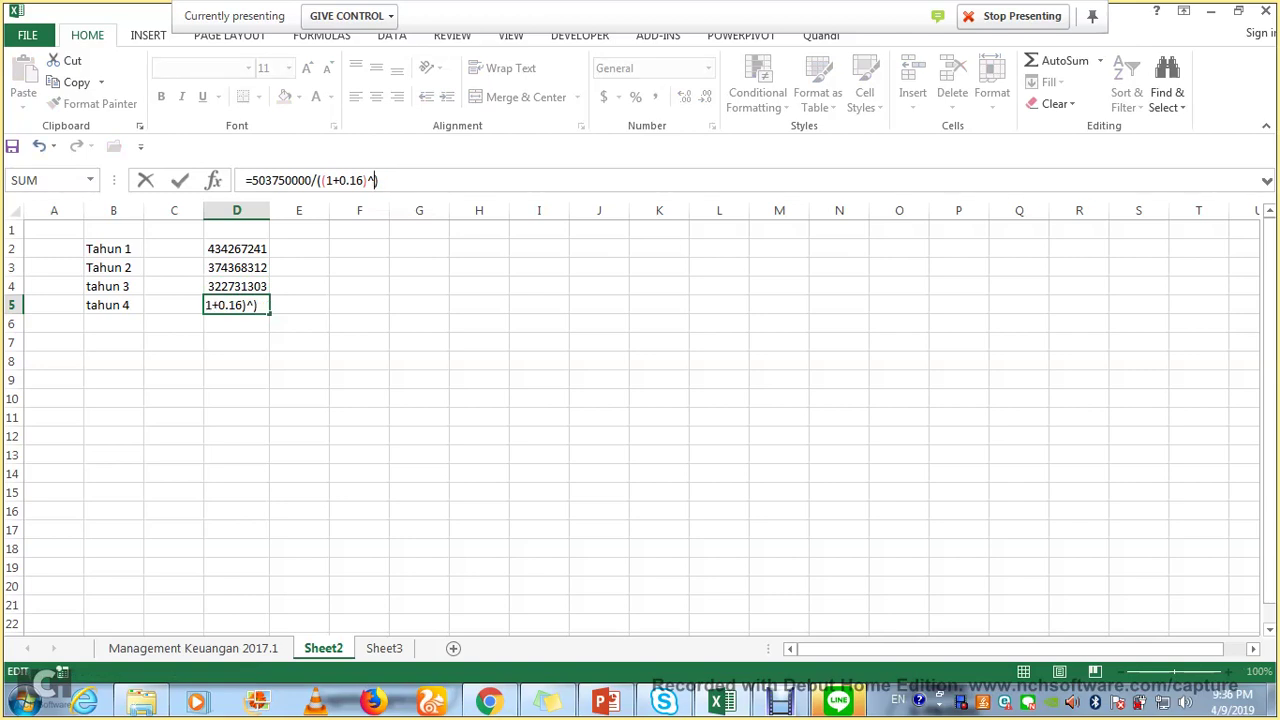
pyautogui.write('44')
pyautogui.press('BackSpace')
pyautogui.press('Return')
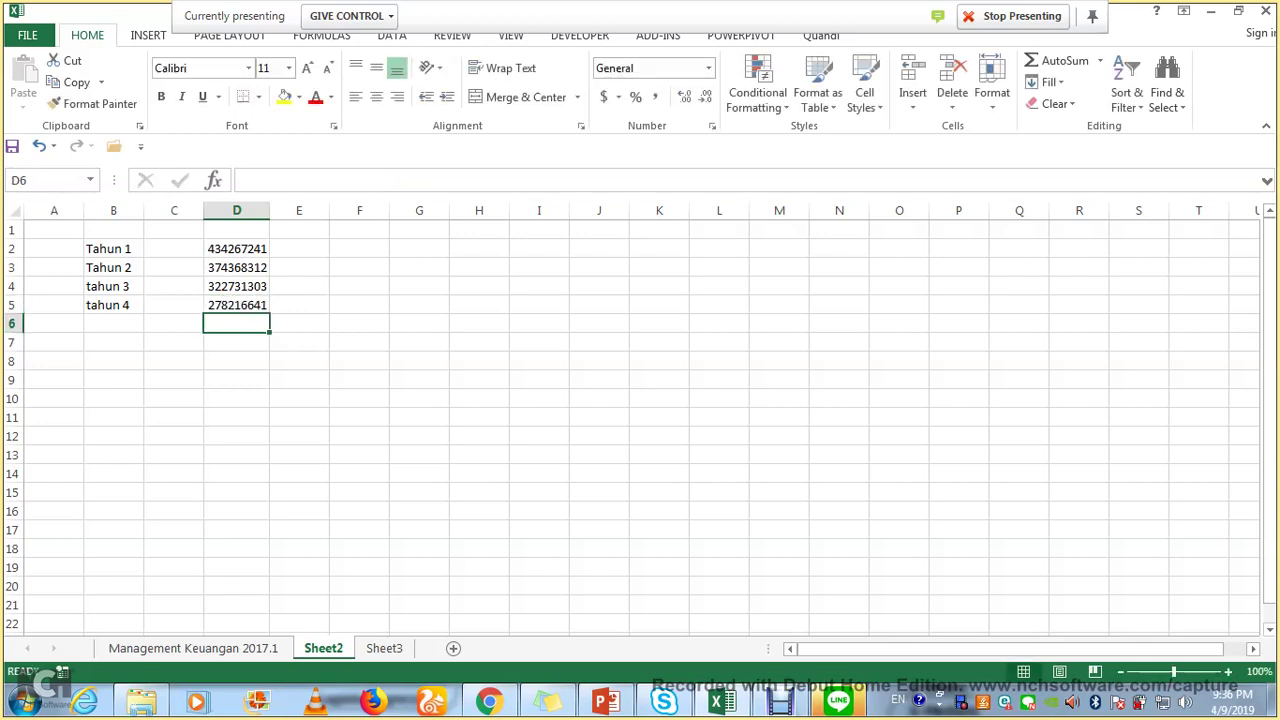
# Enter the label jumlah in C7, two rows below the yearly values.
pyautogui.press('Down')
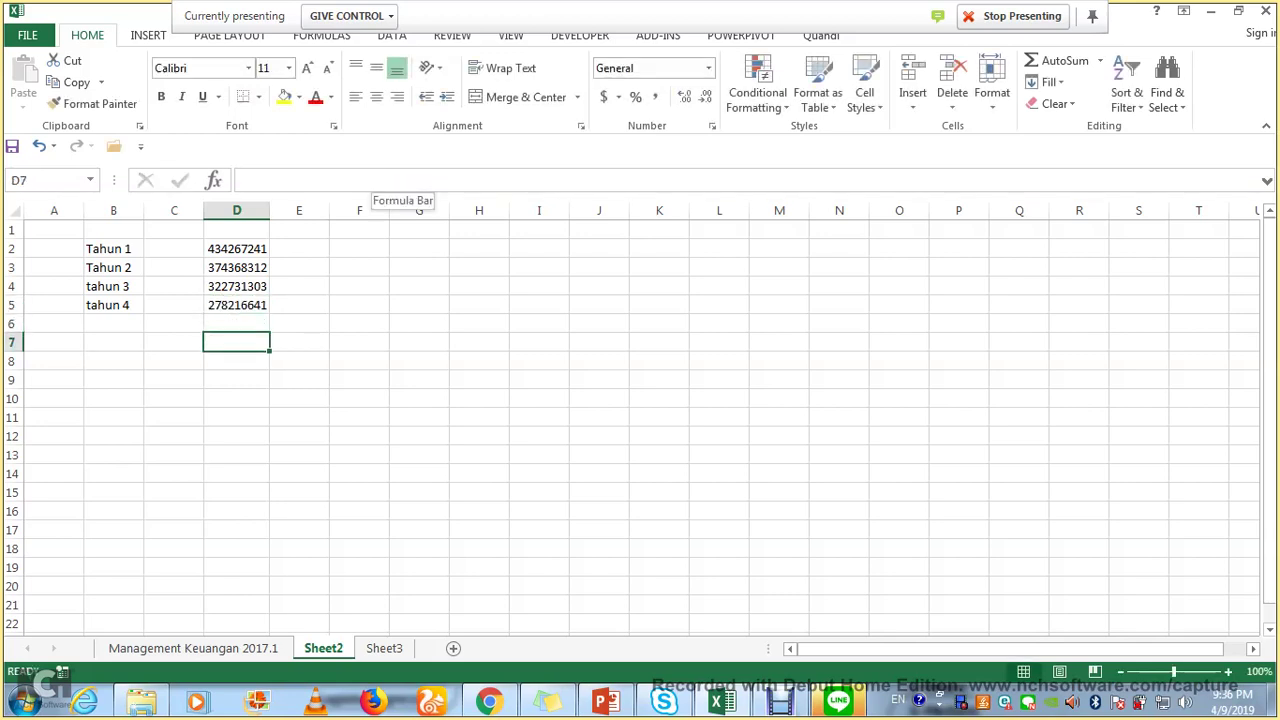
pyautogui.press('Left')
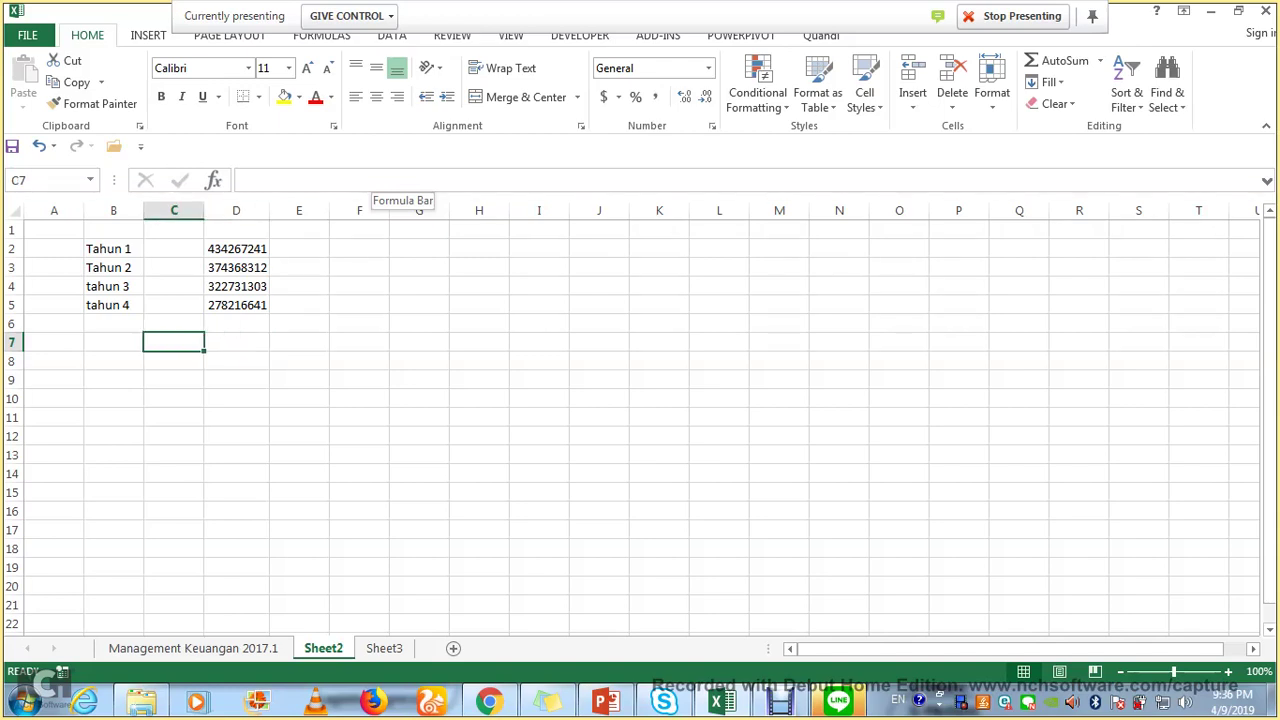
pyautogui.write('jumlah')
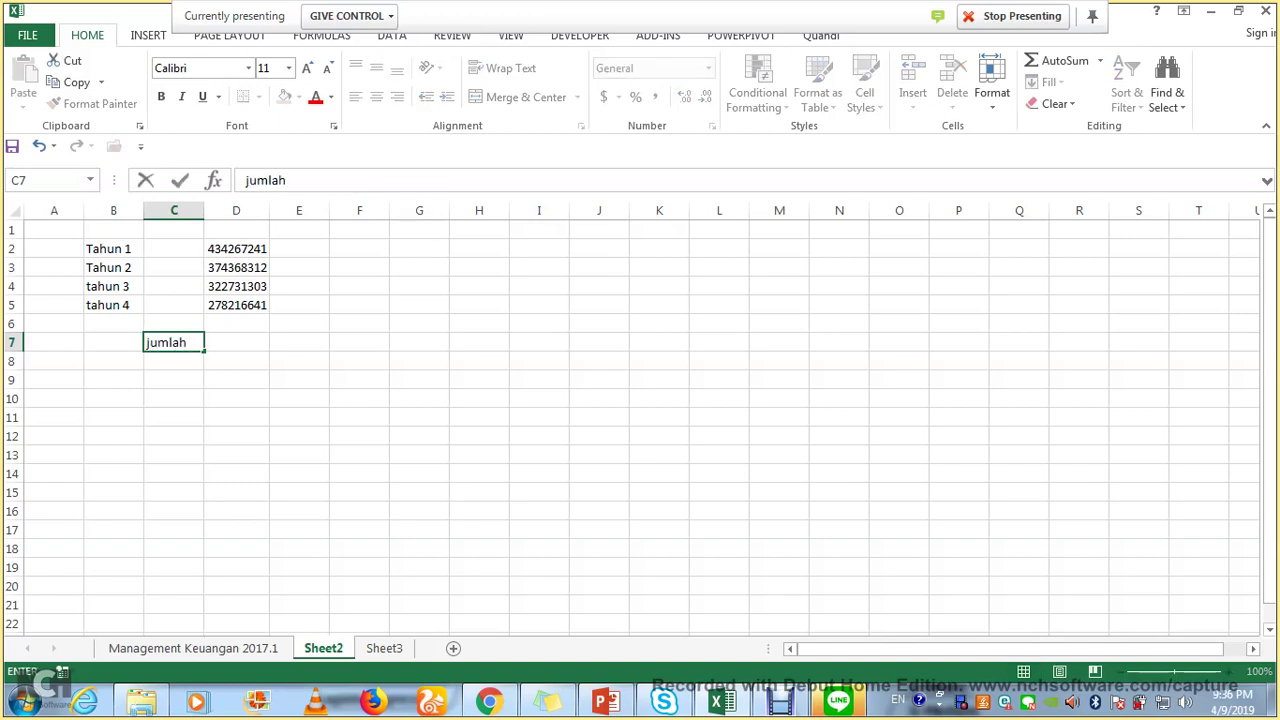
# Total the four yearly present values in D7 with the formula =SUM(D2:D5).
pyautogui.press('Right')
pyautogui.write('=')
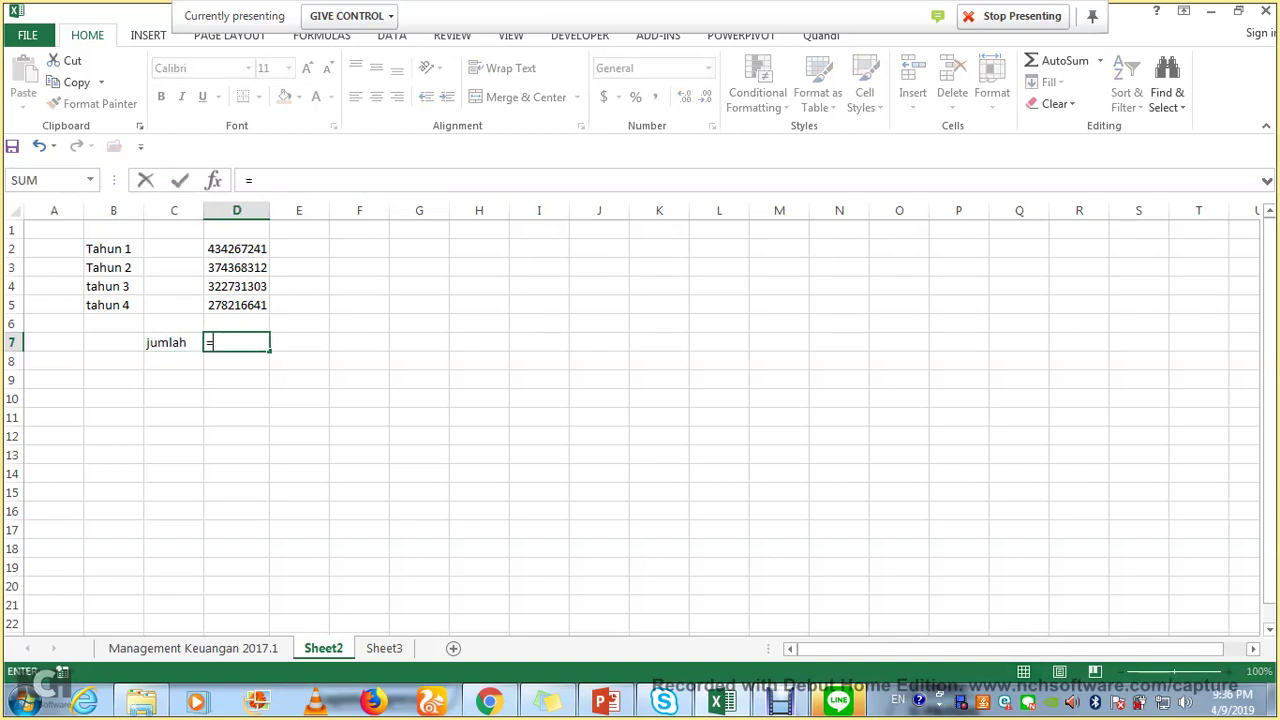
pyautogui.write('sum(')
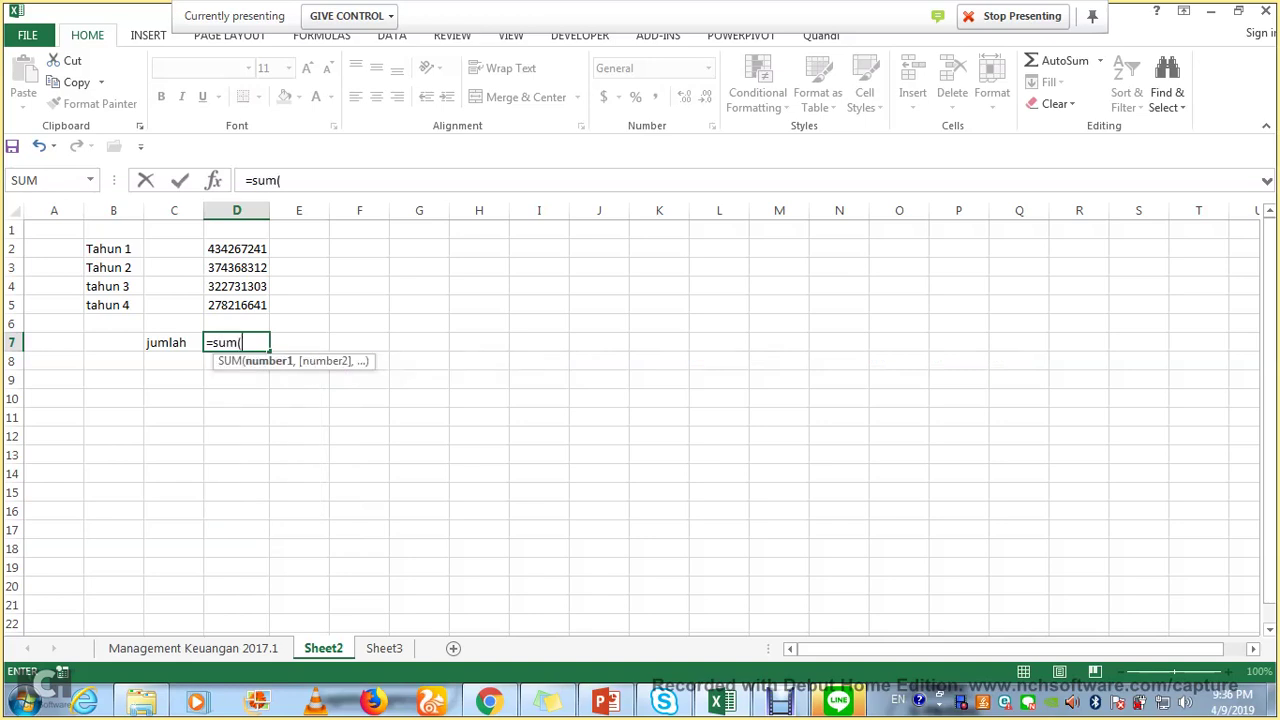
pyautogui.moveTo(236, 248); pyautogui.dragTo(237, 306)
pyautogui.write(')')
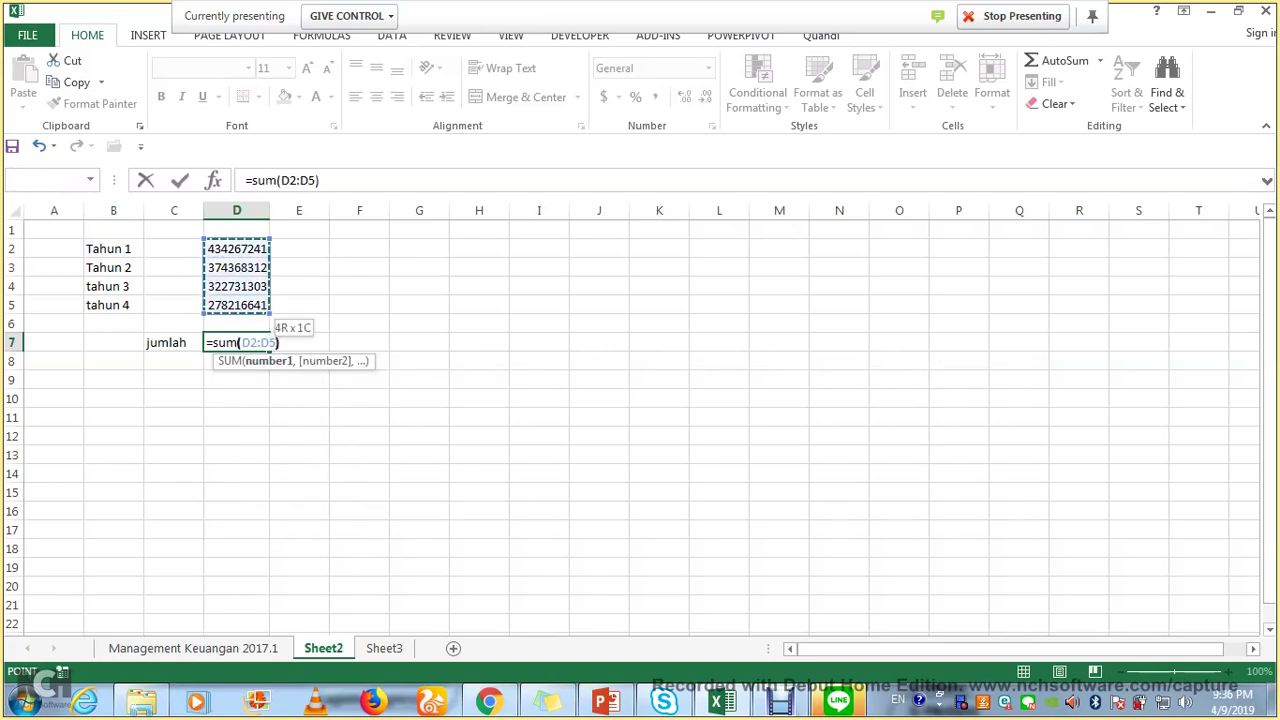
pyautogui.press('Return')
pyautogui.click(236, 342)
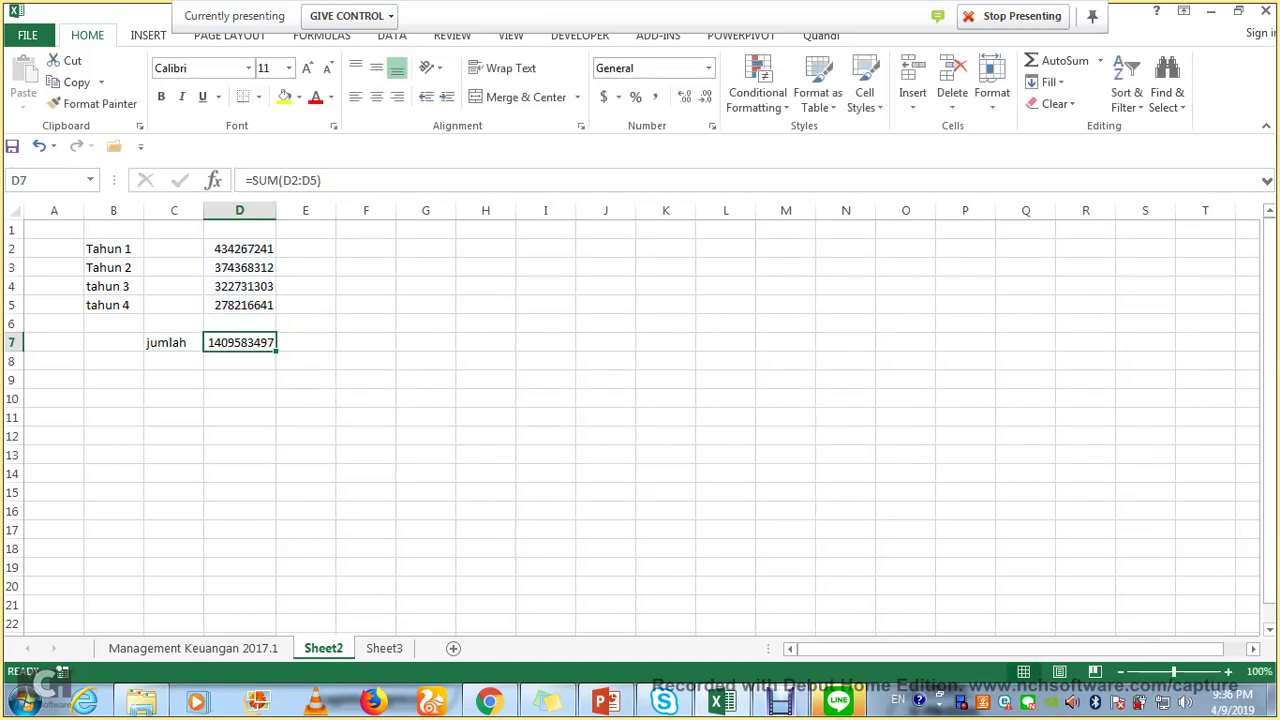
# Compare the Tahun 1 formula in D2 with the cash flow and discount terms of the NPV equation on PowerPoint slide 18.
pyautogui.click(239, 248)
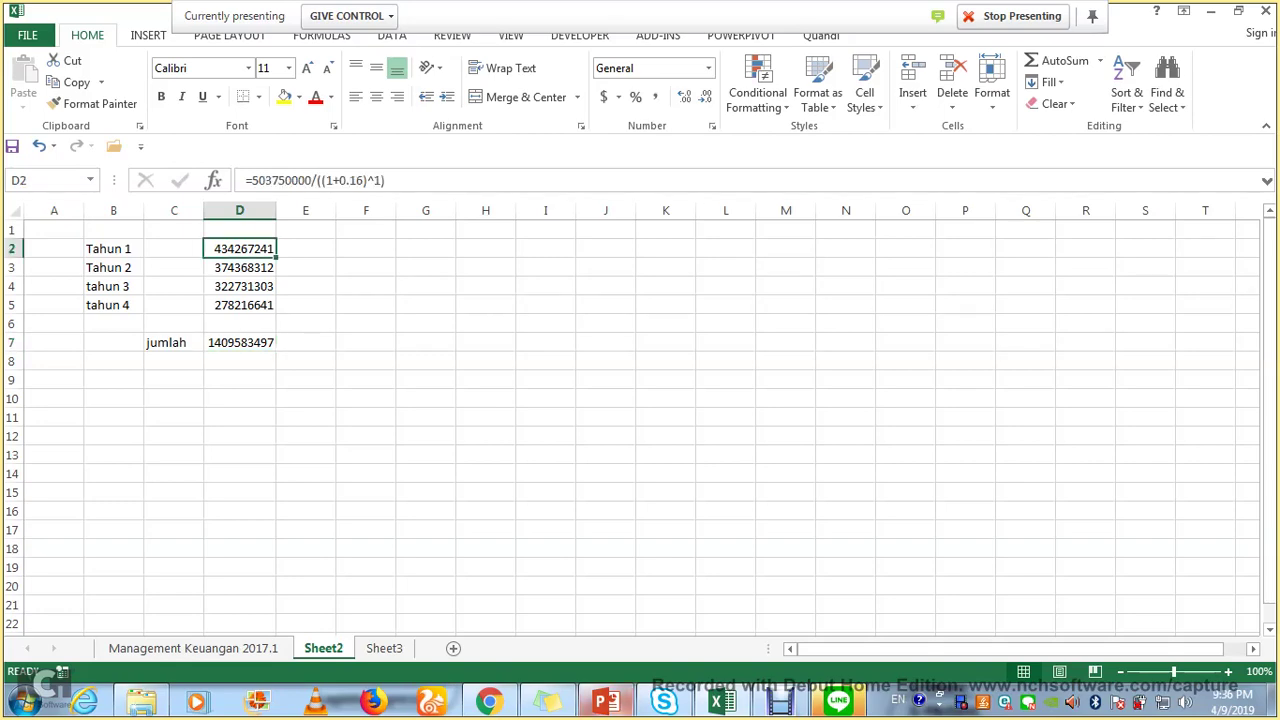
pyautogui.click(600, 600)
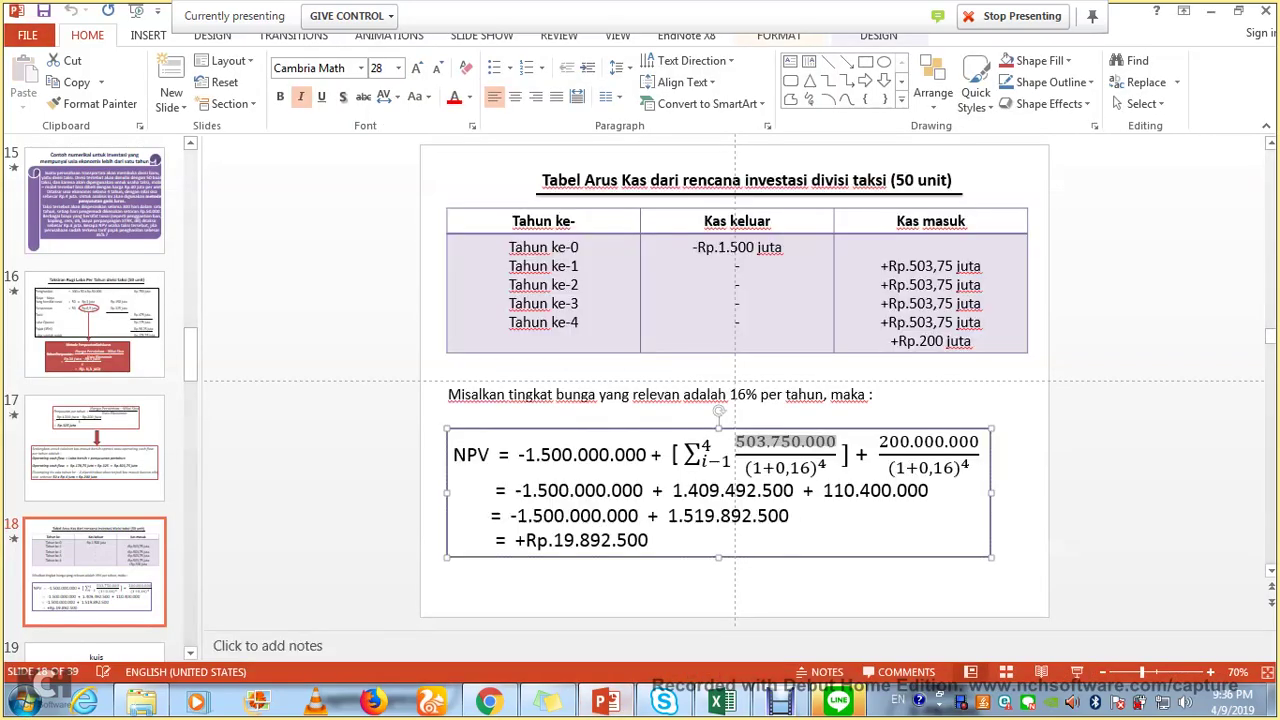
pyautogui.click(770, 441)
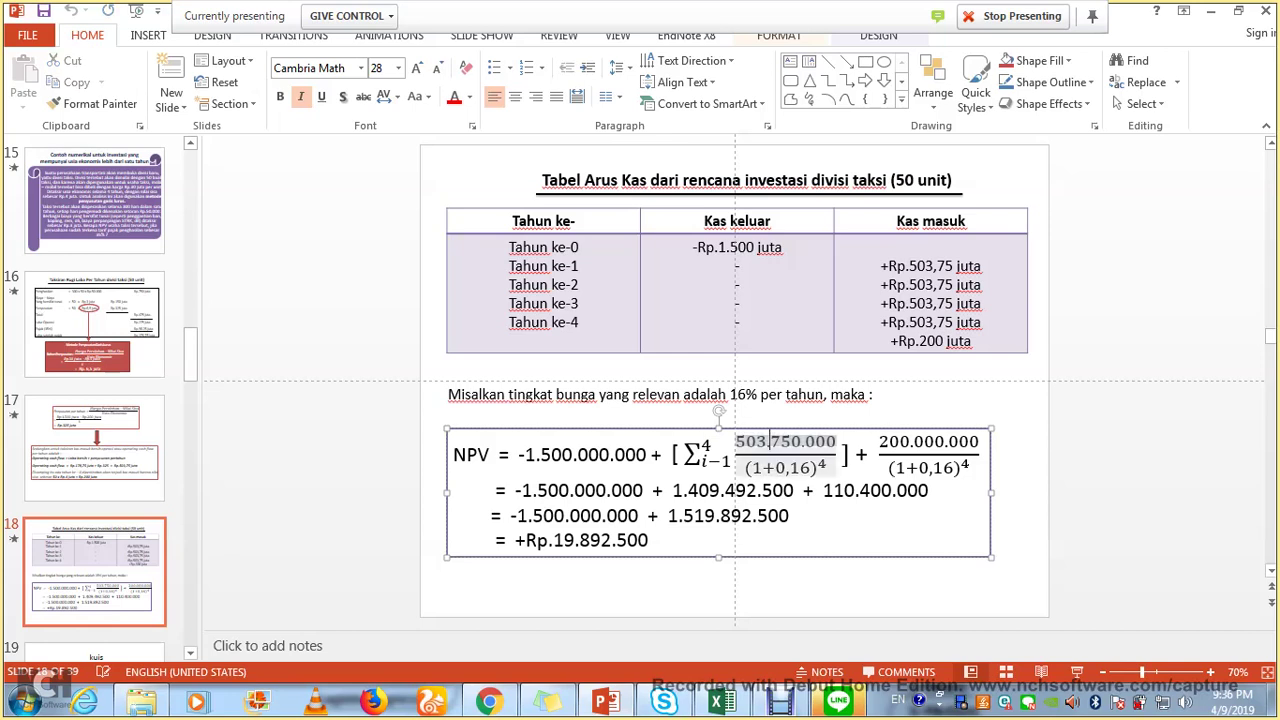
pyautogui.click(799, 468)
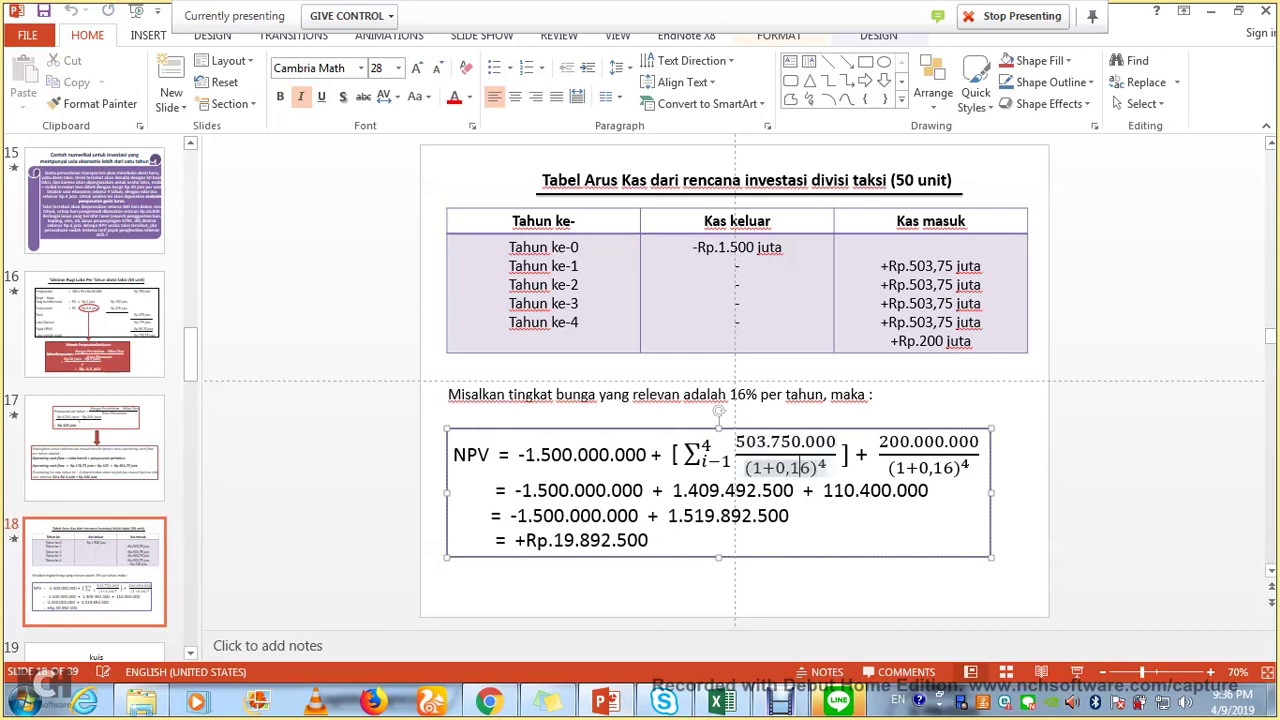
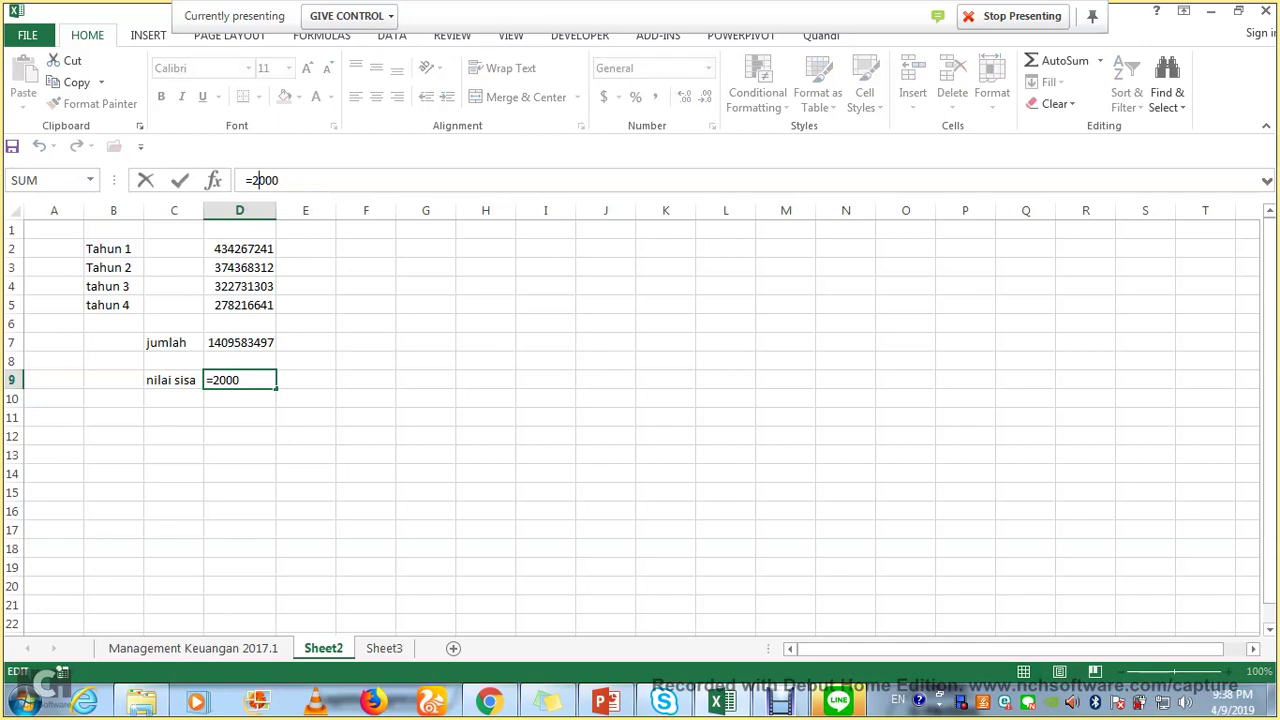
# Extend the amount in D9's nilai sisa formula to 2,00,000,000.
pyautogui.write(',')
pyautogui.press('Right')
pyautogui.press('Right')
pyautogui.press('Right')
pyautogui.write(',000')
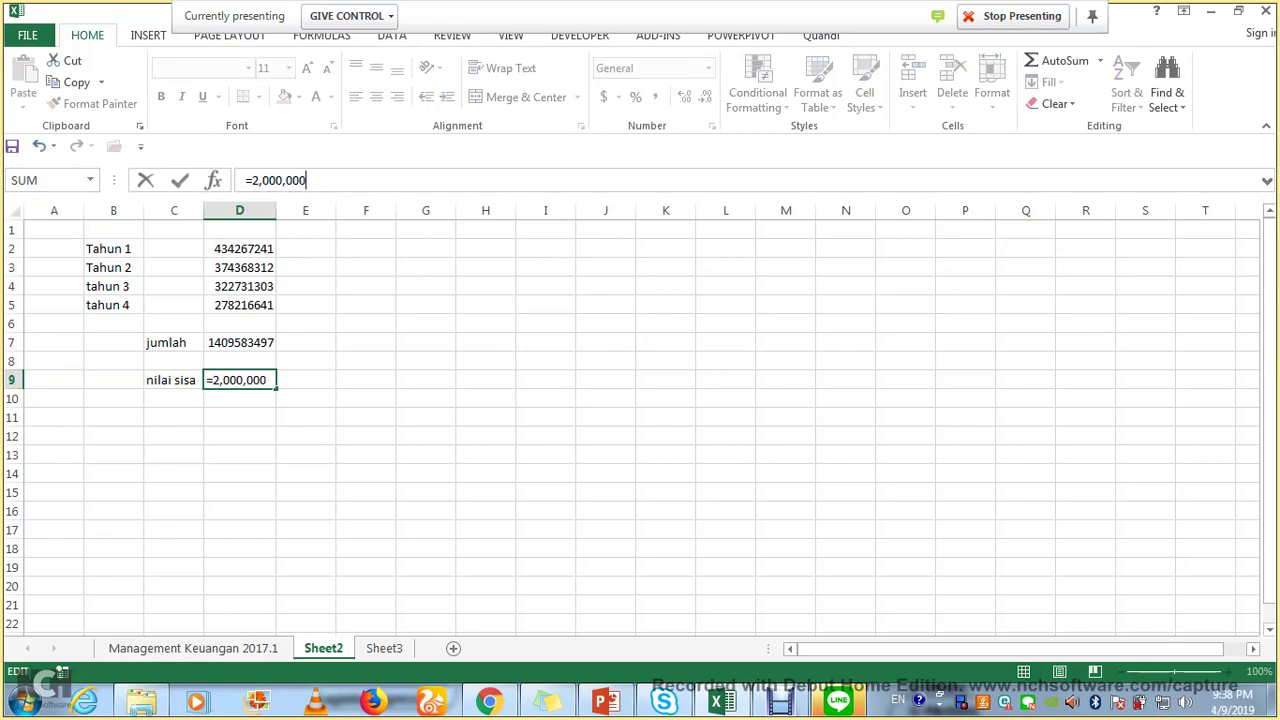
pyautogui.write(',000')
pyautogui.press('Left')
pyautogui.press('Left')
pyautogui.press('Left')
pyautogui.press('Left')
pyautogui.press('Left')
pyautogui.press('Left')
pyautogui.press('Left')
pyautogui.press('Left')
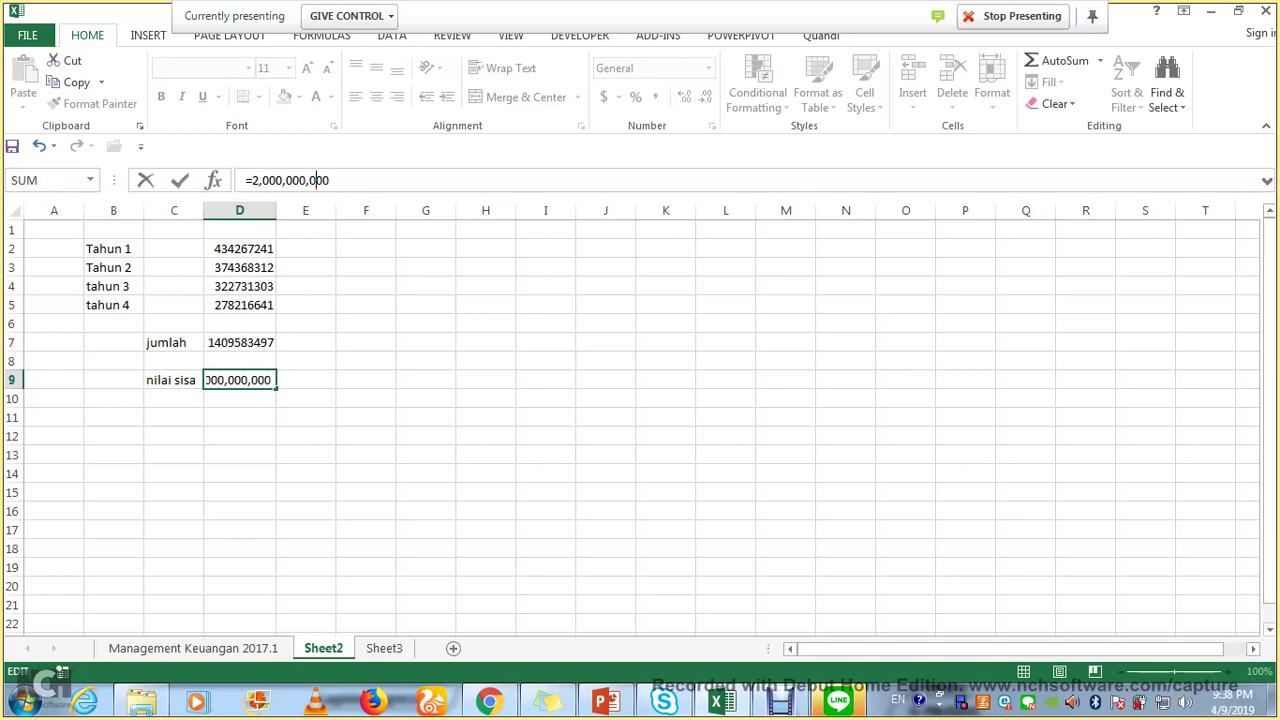
pyautogui.press('Left')
pyautogui.press('Left')
pyautogui.press('BackSpace')
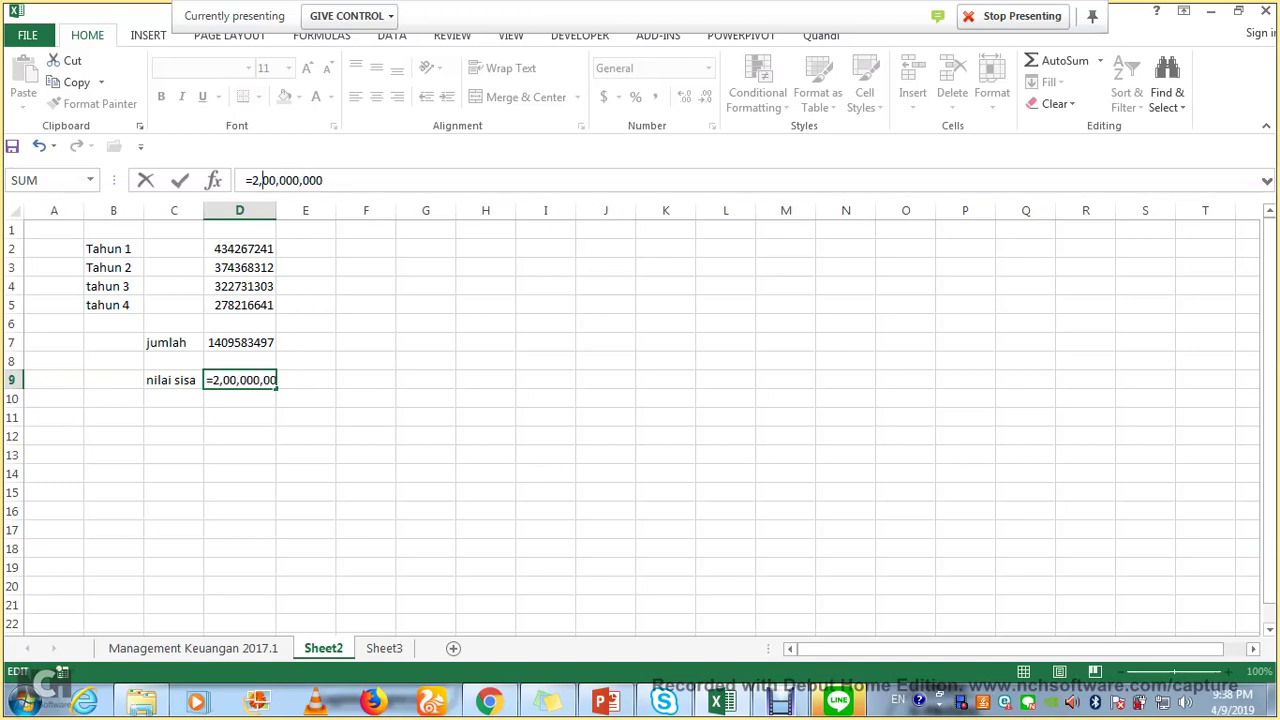
# Divide the amount in D9's nilai sisa formula by (1+0.16)^4.
pyautogui.press('End')
pyautogui.write('/1+016')
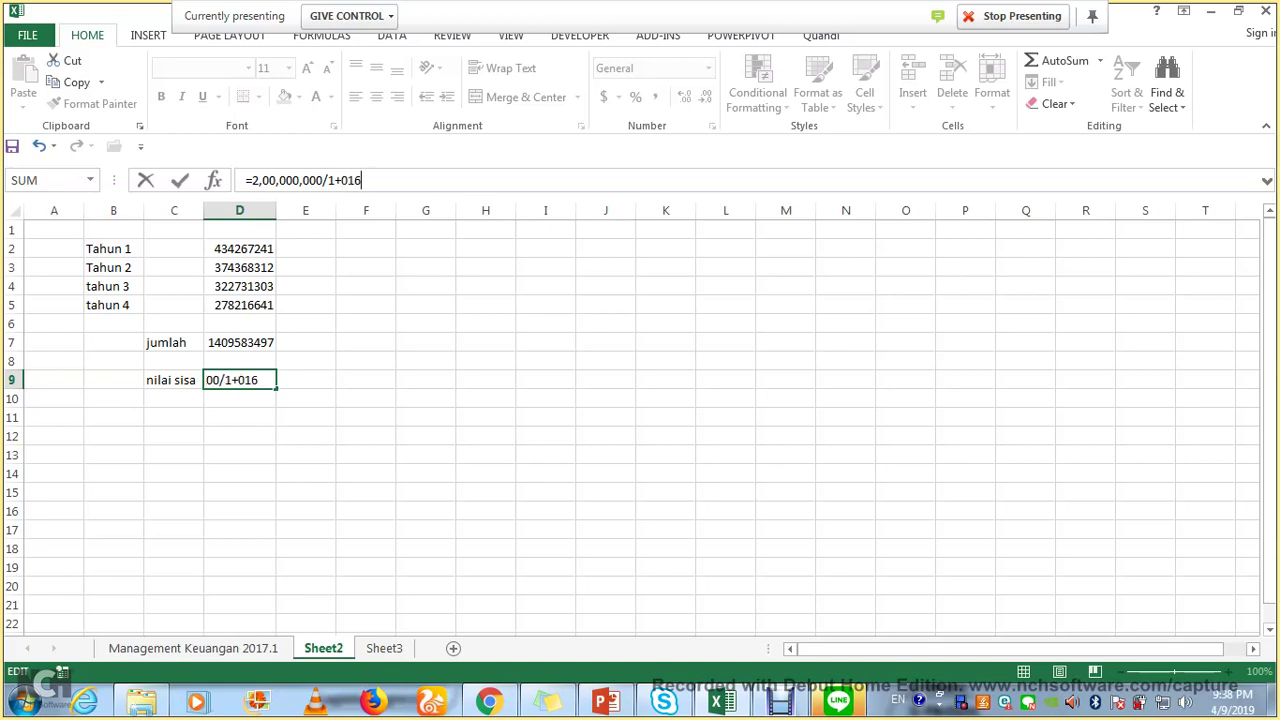
pyautogui.click(348, 180)
pyautogui.write('.')
pyautogui.press('Right')
pyautogui.press('Right')
pyautogui.write(')')
pyautogui.click(328, 180)
pyautogui.write('(')
pyautogui.write('^4')
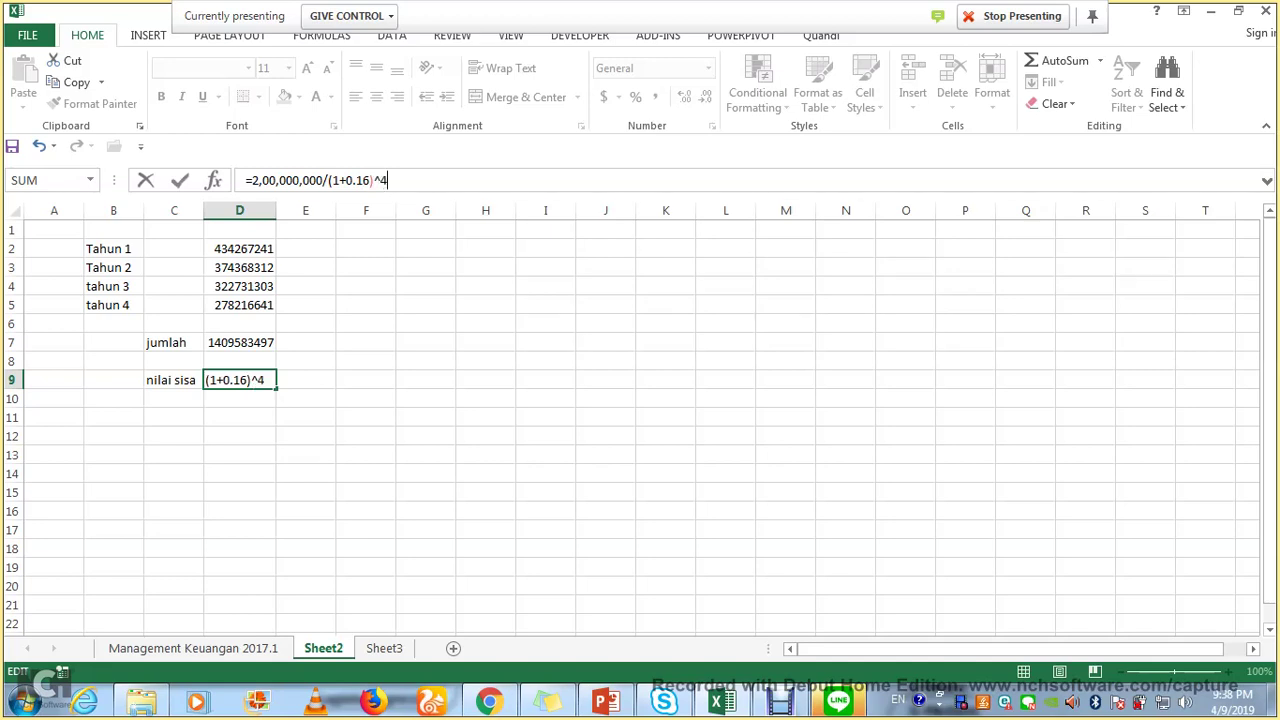
# Enclose the whole divisor of the nilai sisa formula in outer parentheses, making it ((1+0.16)^4).
pyautogui.write(')')
pyautogui.click(328, 180)
pyautogui.write('(')
pyautogui.click(345, 180)
pyautogui.press('Right')
pyautogui.press('Right')
pyautogui.press('Right')
pyautogui.press('Right')
pyautogui.press('Right')
pyautogui.press('Right')
pyautogui.press('Right')
pyautogui.press('Right')
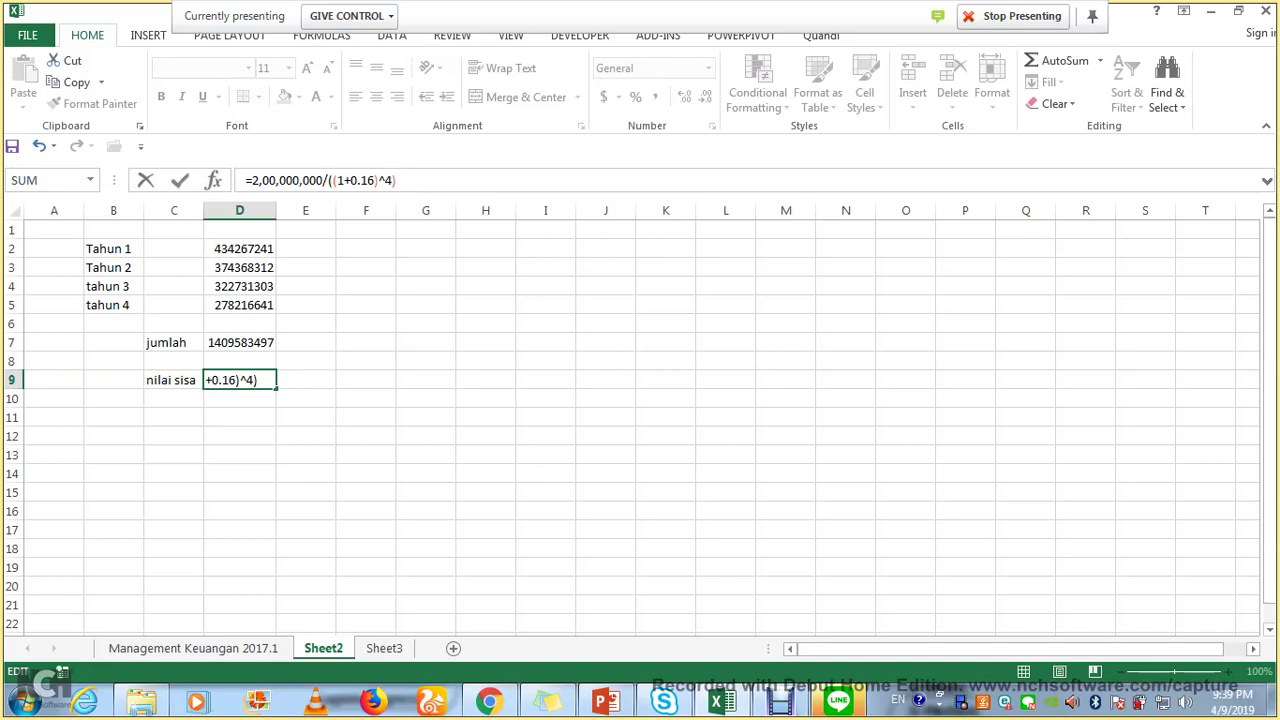
# Correct the nilai sisa amount to 200,000,000 and accept Excel's corrected formula =200000000/((1+0.16)^4).
pyautogui.click(280, 180)
pyautogui.press('BackSpace')
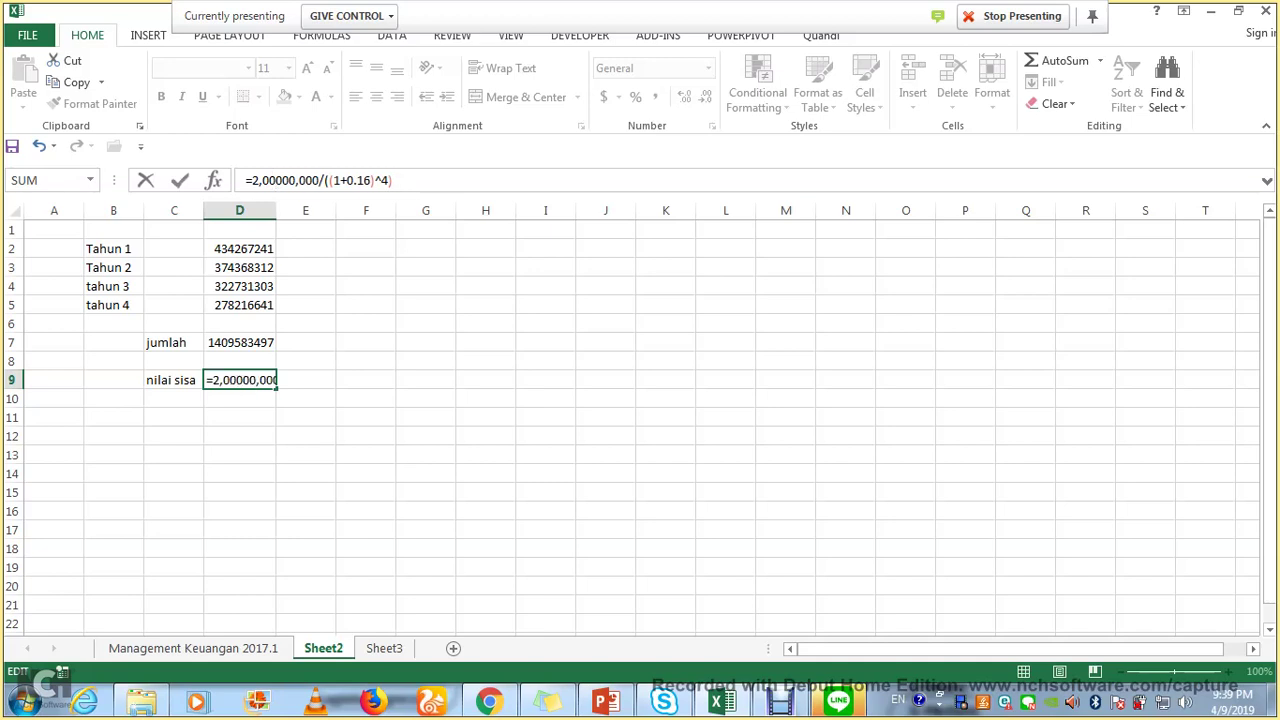
pyautogui.write(',')
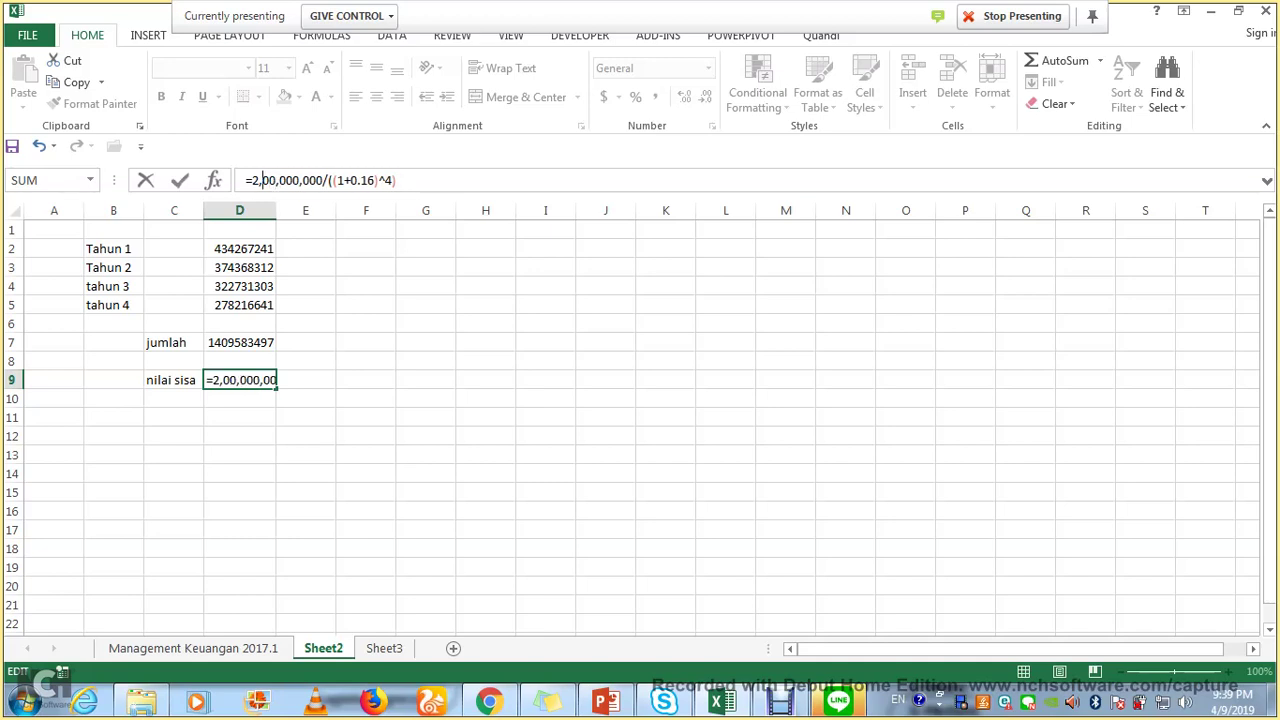
pyautogui.press('BackSpace')
pyautogui.press('Return')
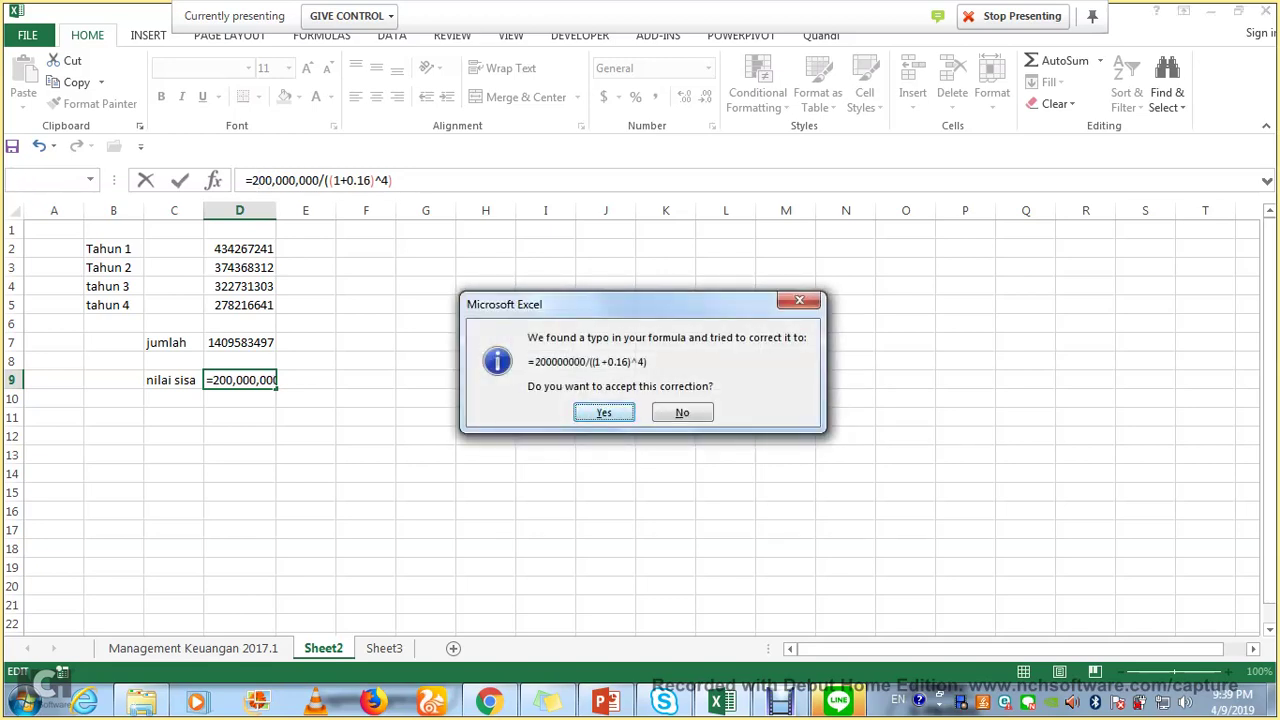
pyautogui.press('Return')
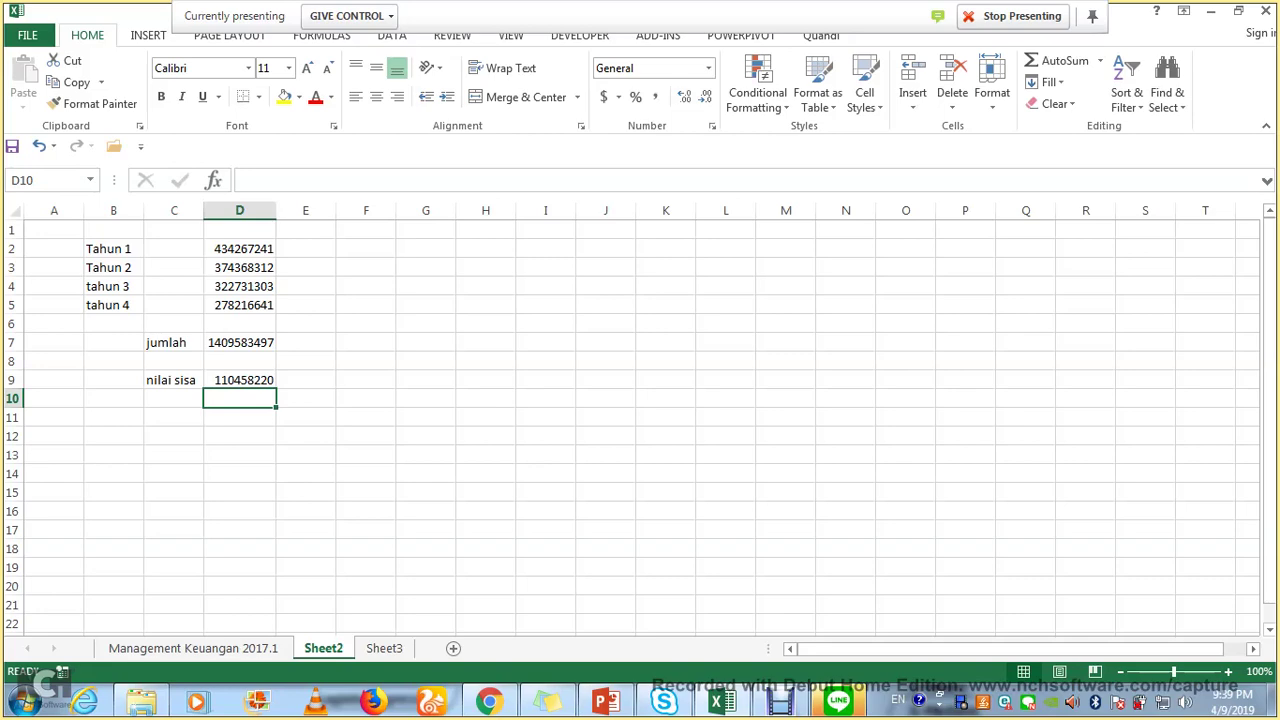
# Compare D9's nilai sisa with the residual value term on PowerPoint slide 18 and highlight the final NPV amount there.
pyautogui.click(239, 380)
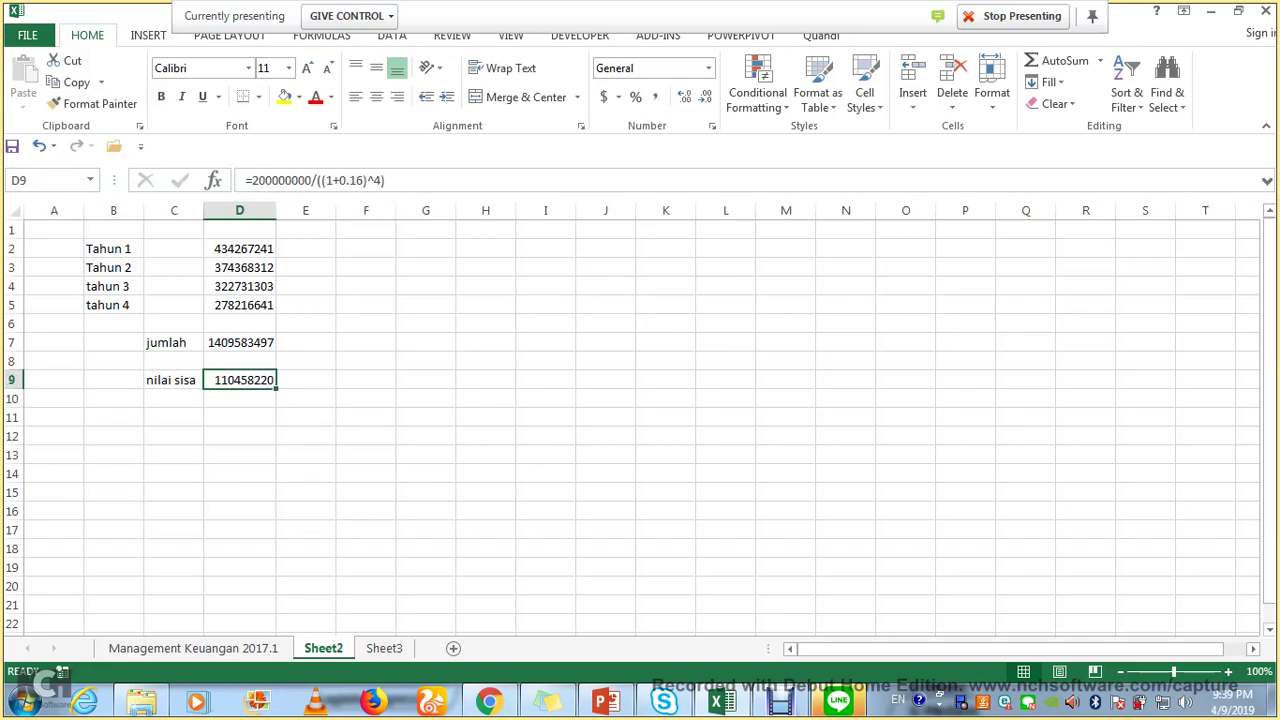
pyautogui.click(605, 702)
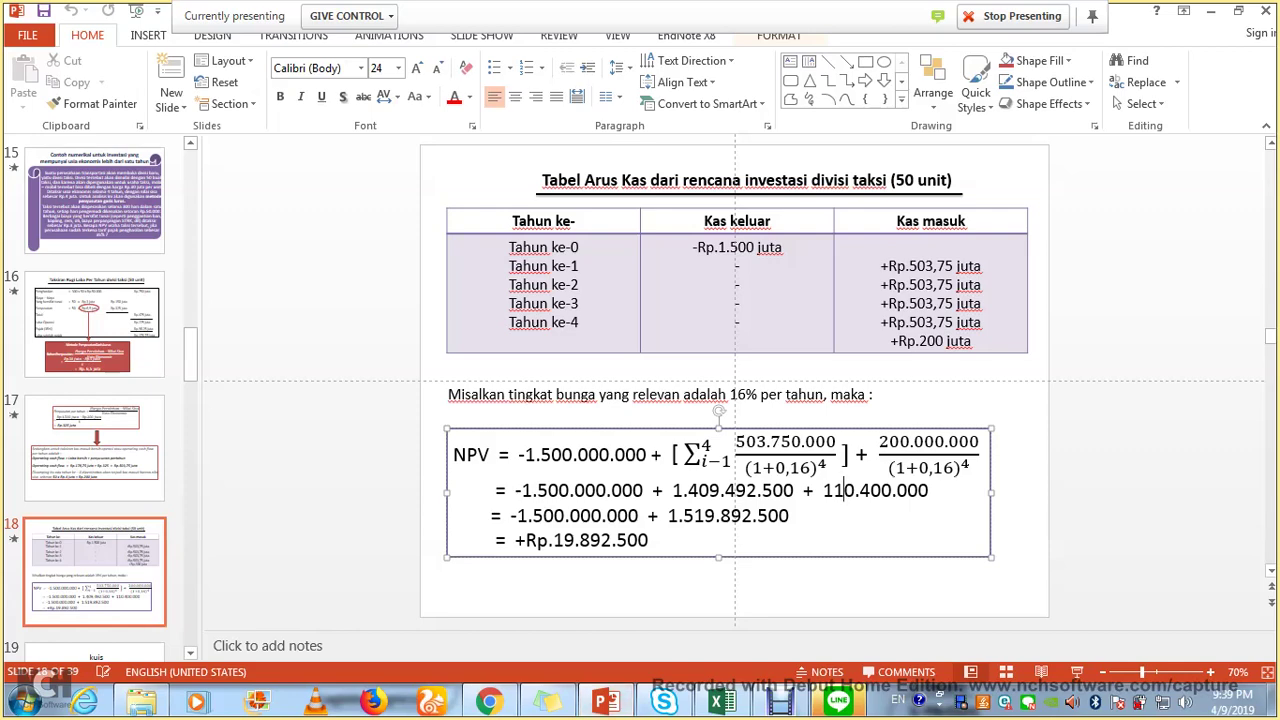
pyautogui.click(716, 702)
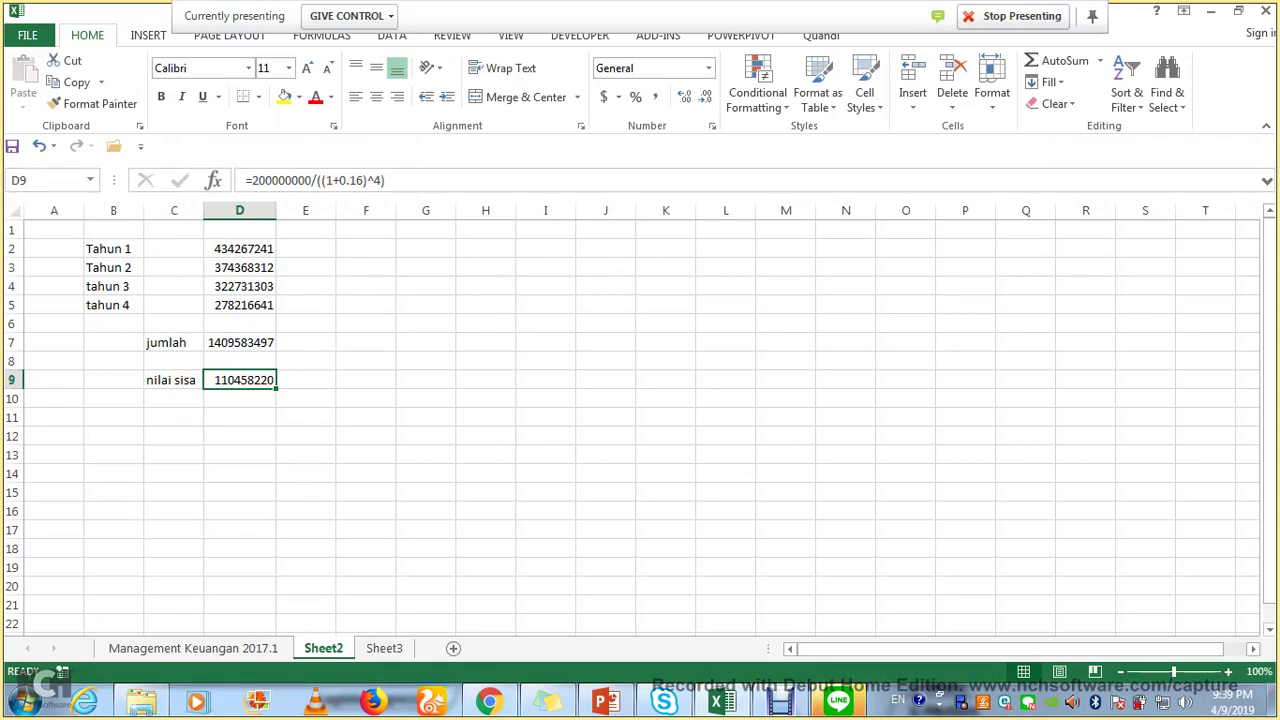
pyautogui.click(605, 702)
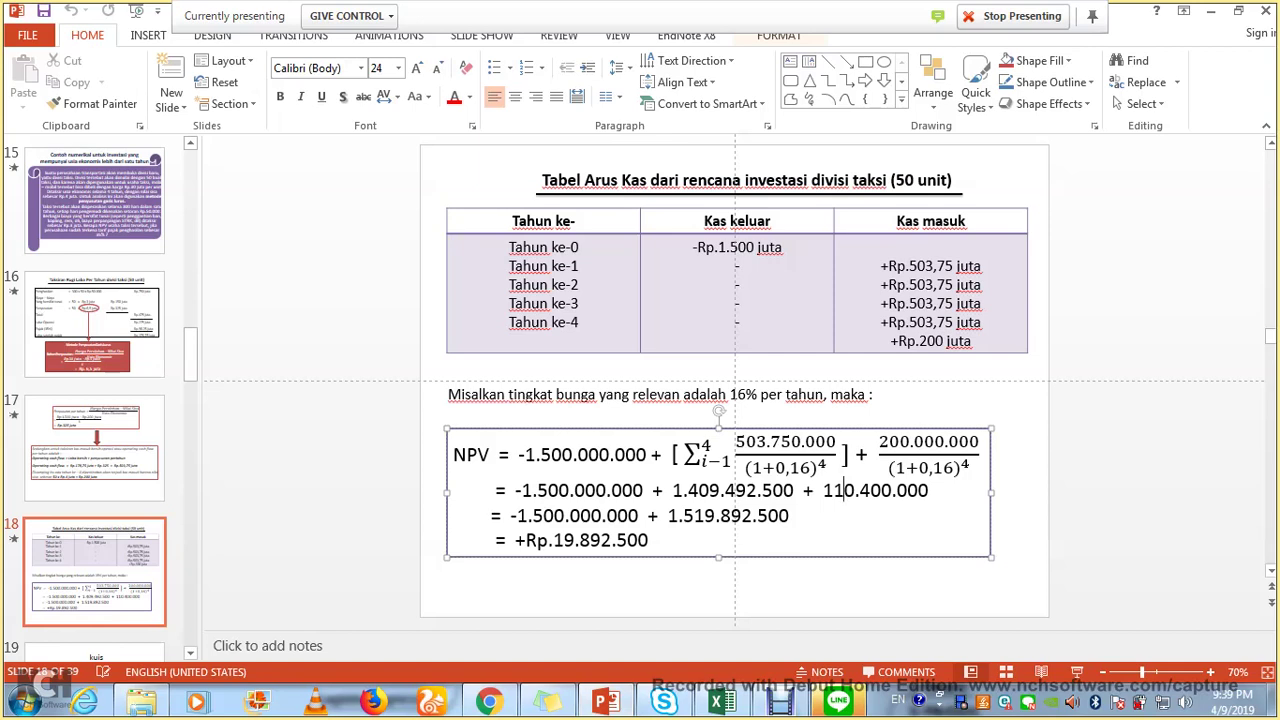
pyautogui.moveTo(526, 540); pyautogui.dragTo(650, 540)
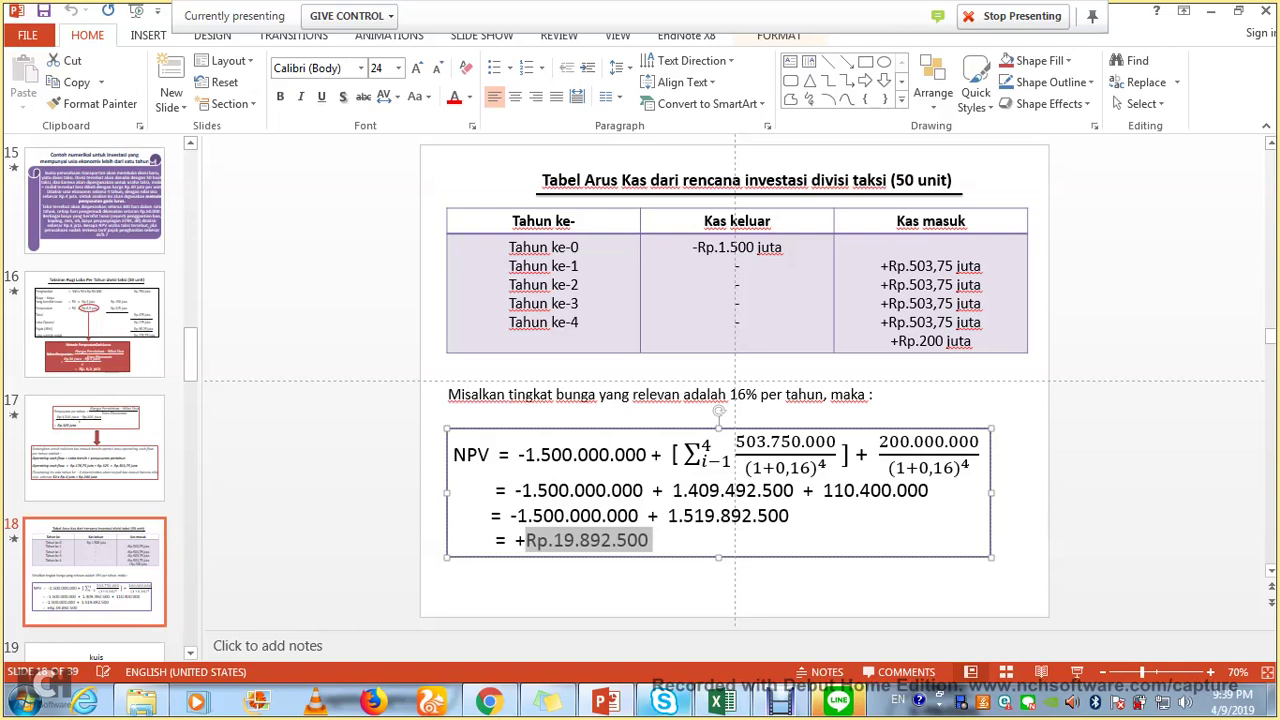
# Check the Skype meeting conversation for participants' questions, and return to the PowerPoint slide.
pyautogui.hotkey('alt', 'Tab')
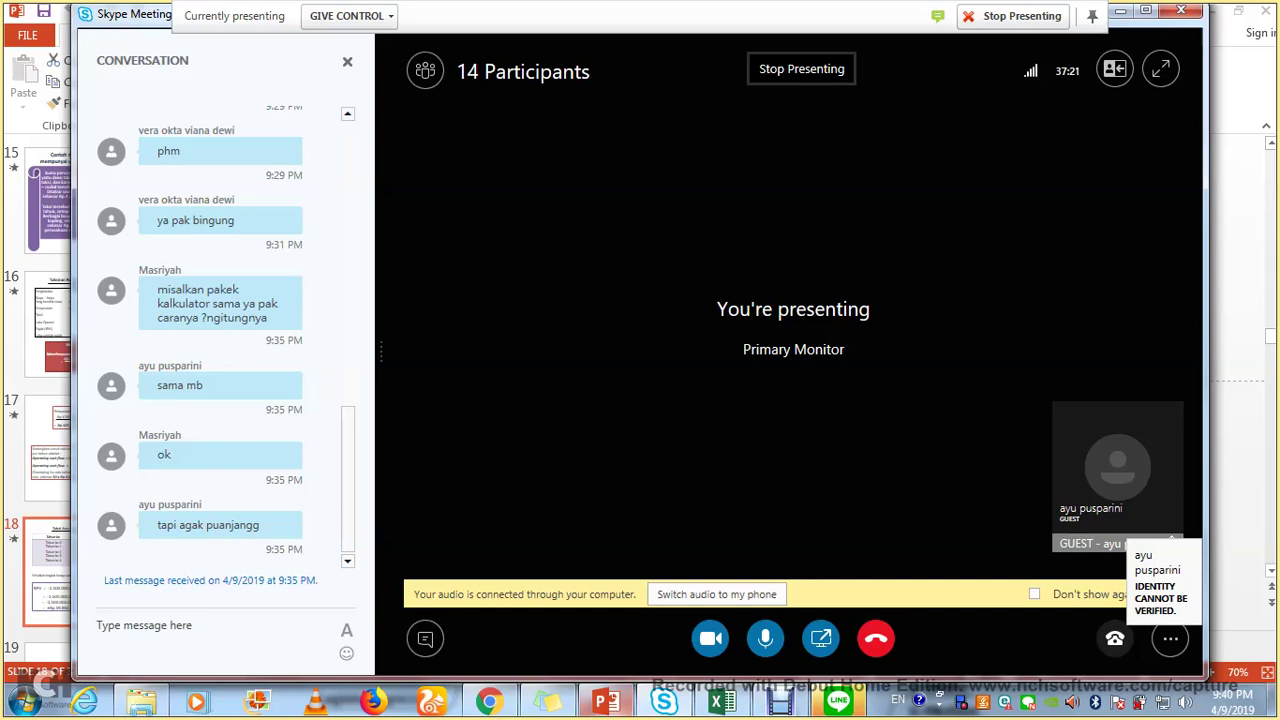
pyautogui.moveTo(622, 700)
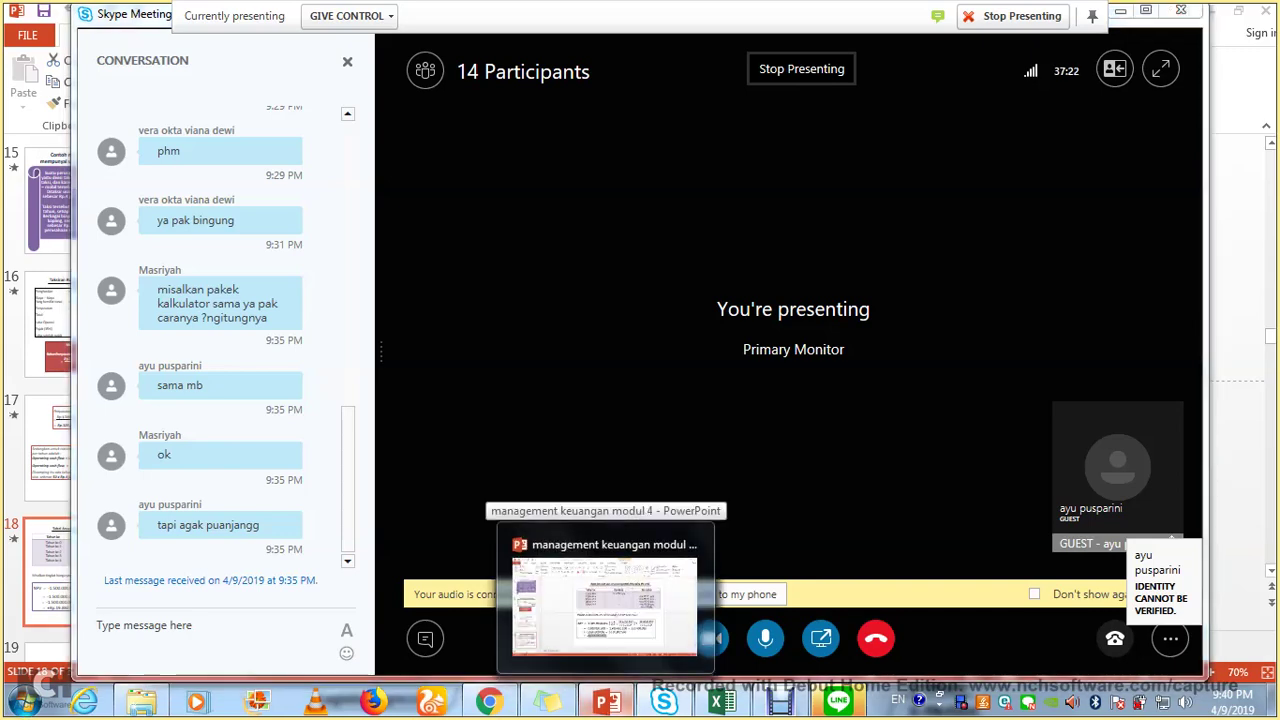
pyautogui.click(604, 605)
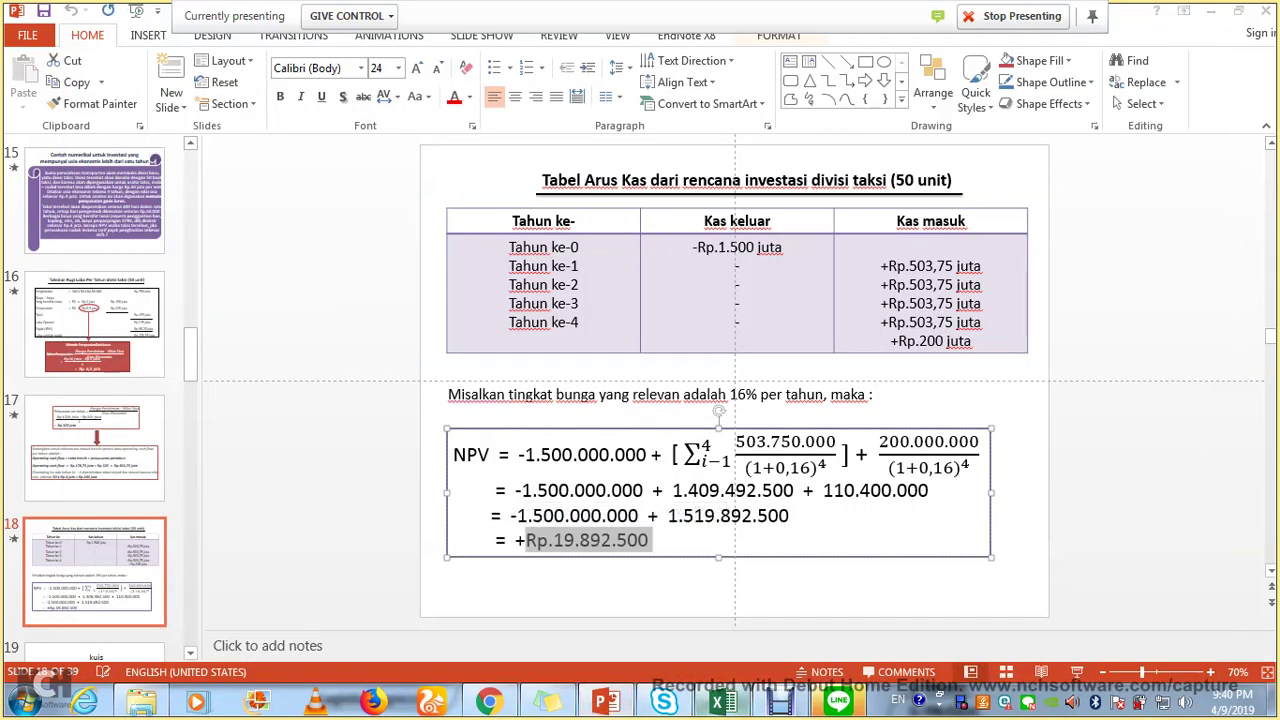
# Switch to Excel and examine the present value formulas for Tahun 1 to tahun 4 in D2:D5, focusing on the exponents.
pyautogui.click(716, 700)
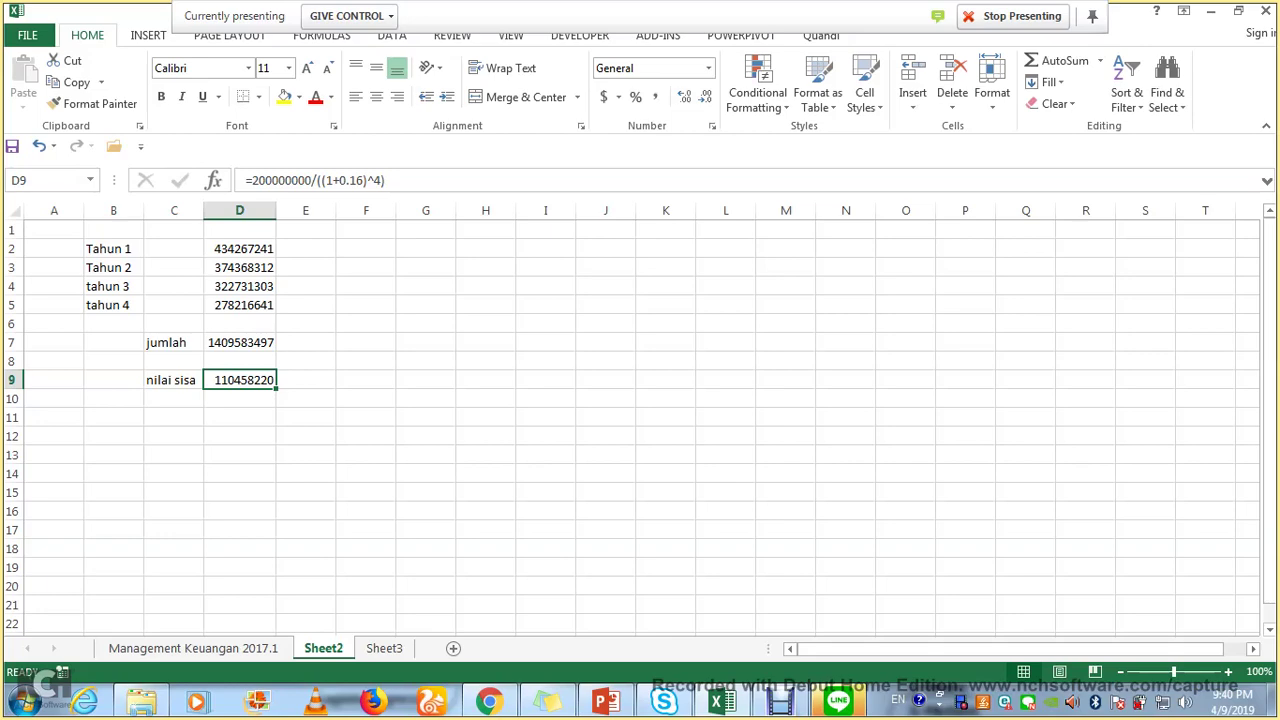
pyautogui.click(604, 700)
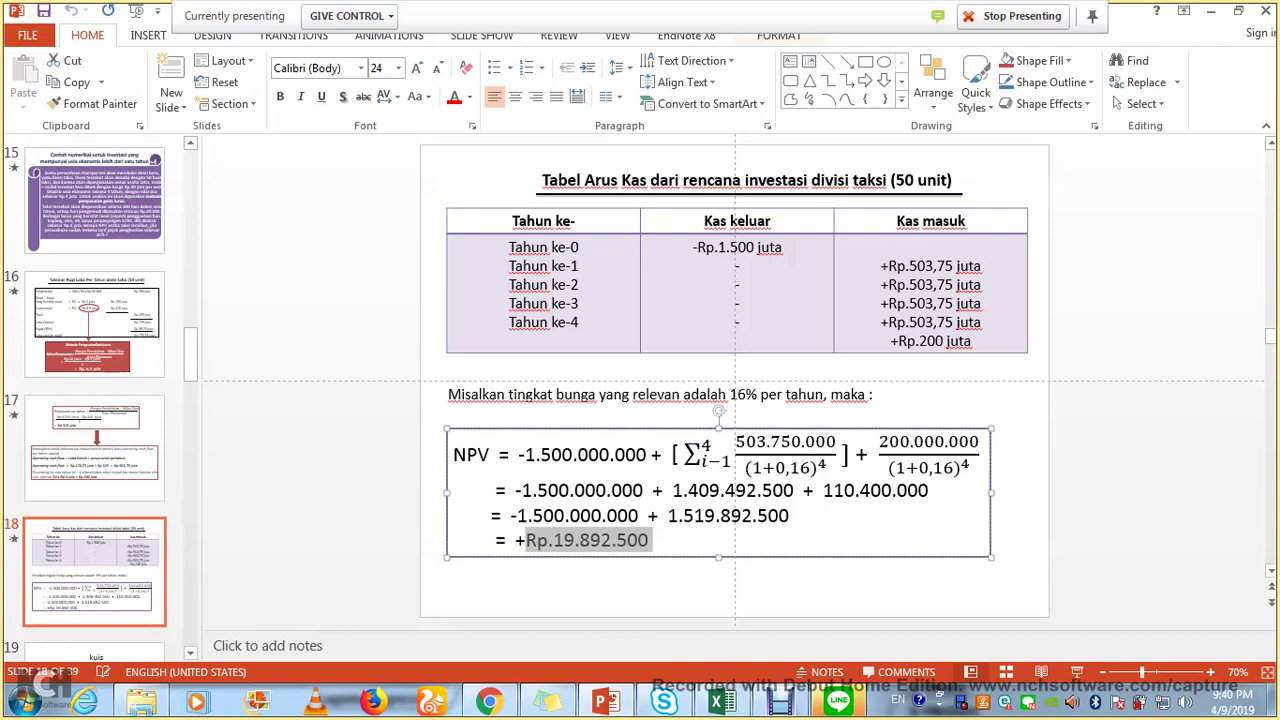
pyautogui.click(722, 700)
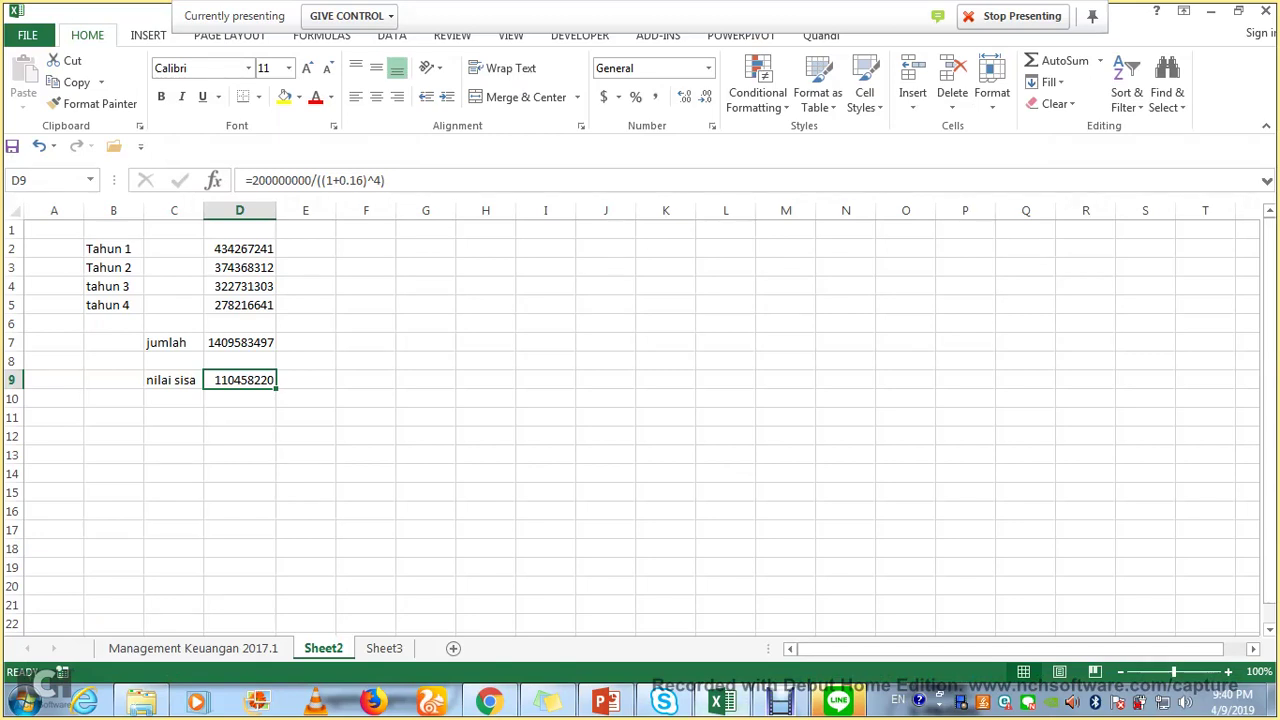
pyautogui.click(113, 248)
pyautogui.click(239, 248)
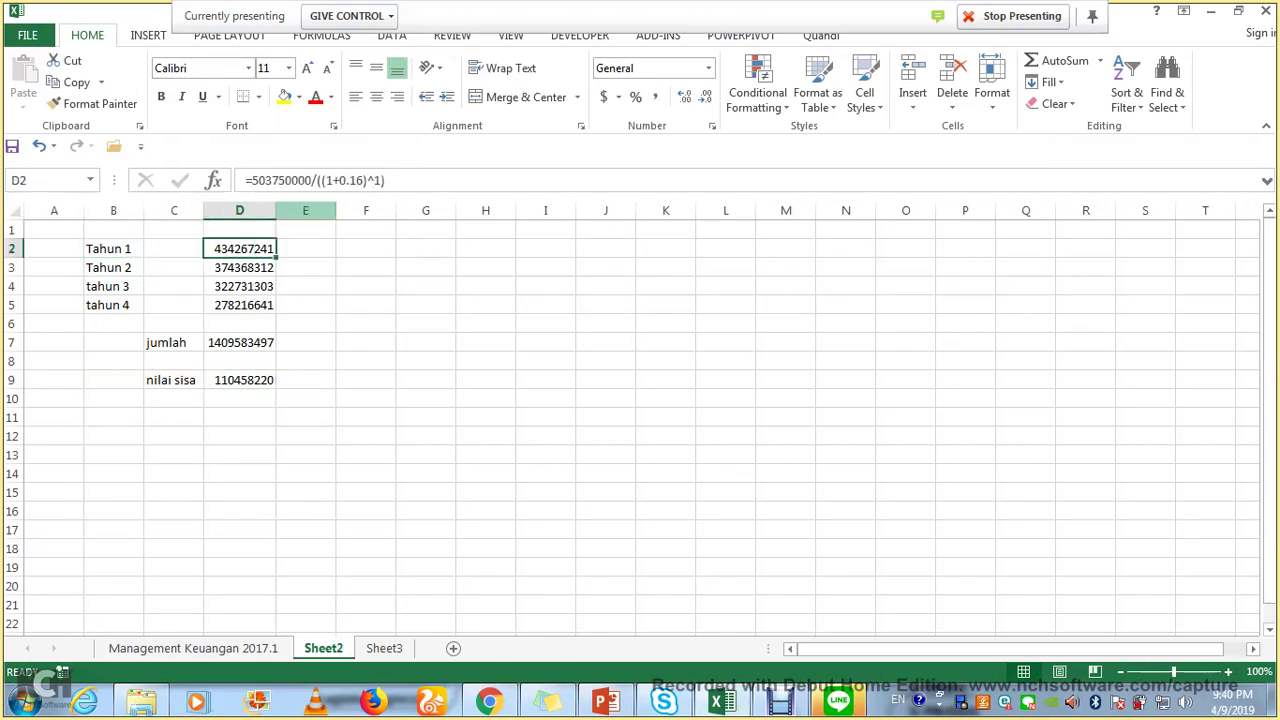
pyautogui.click(366, 181)
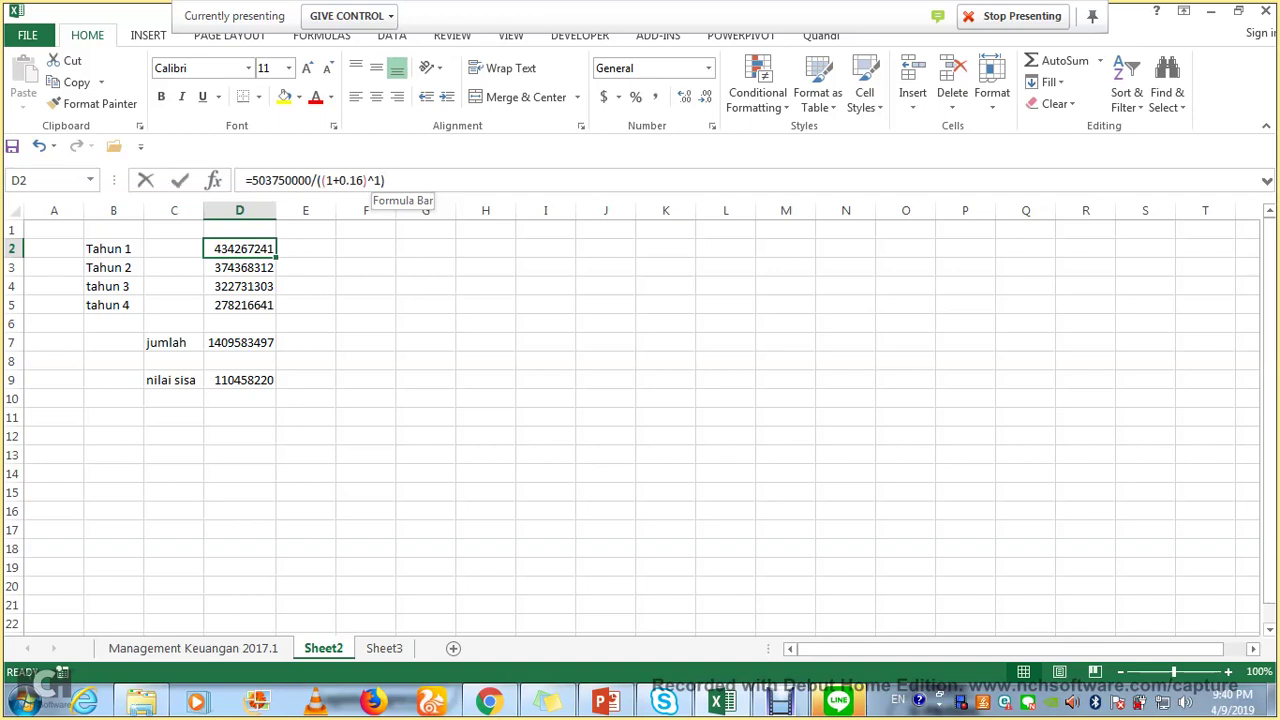
pyautogui.click(382, 180)
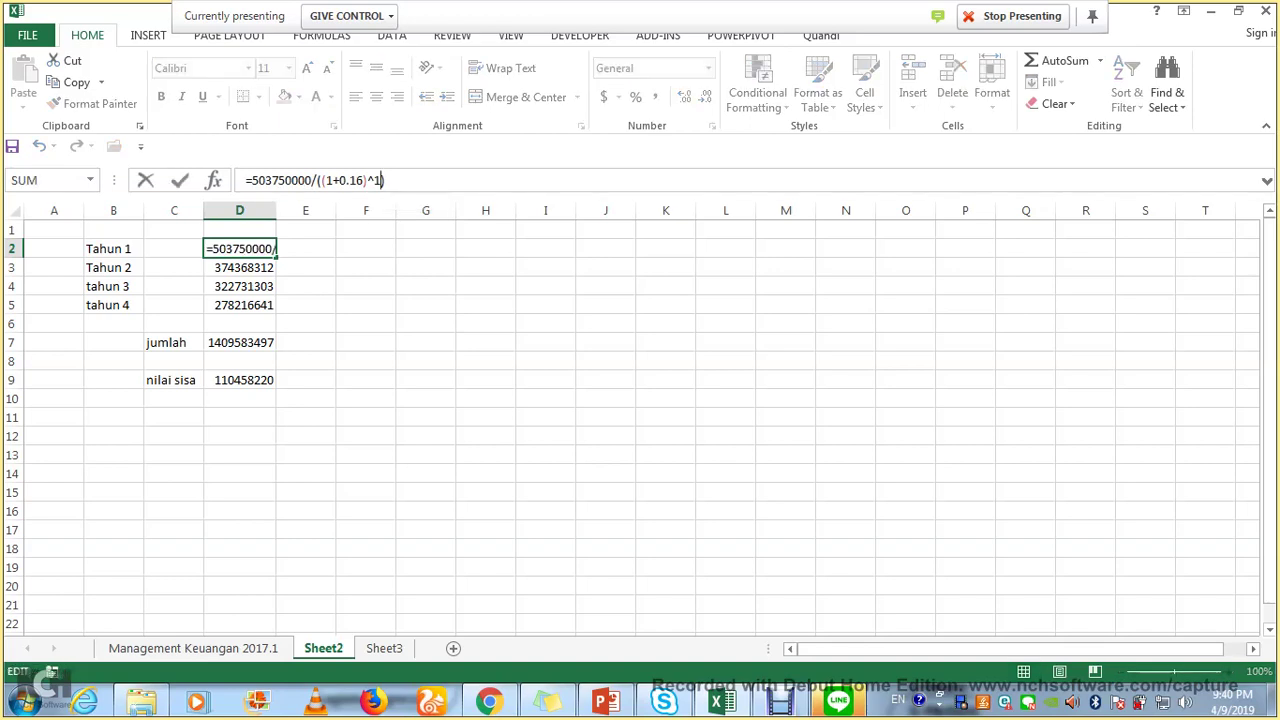
pyautogui.press('Return')
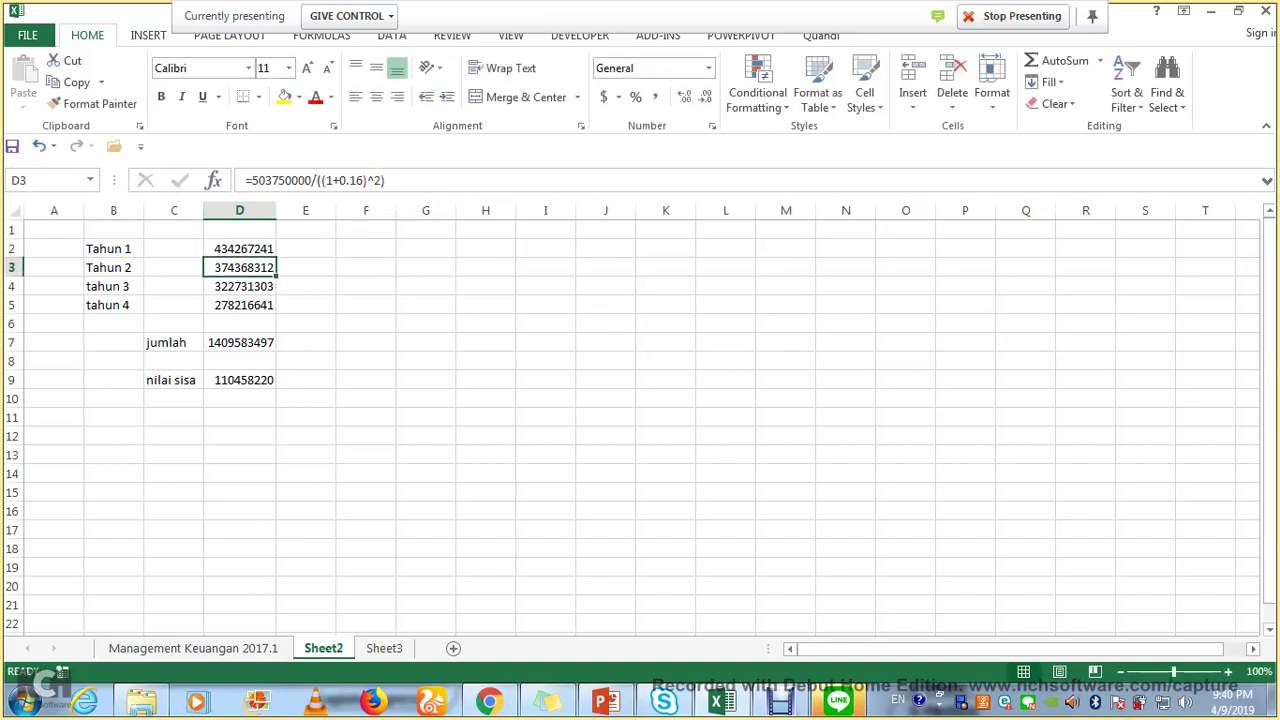
pyautogui.click(239, 286)
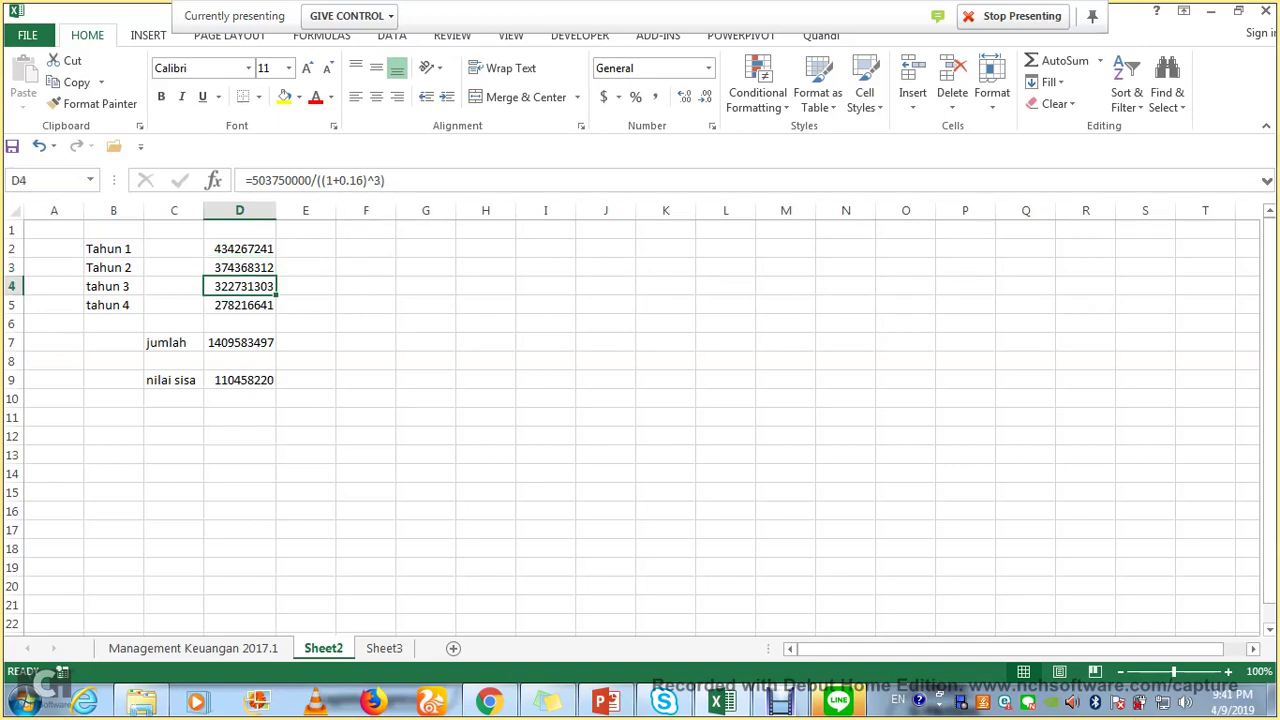
pyautogui.click(239, 305)
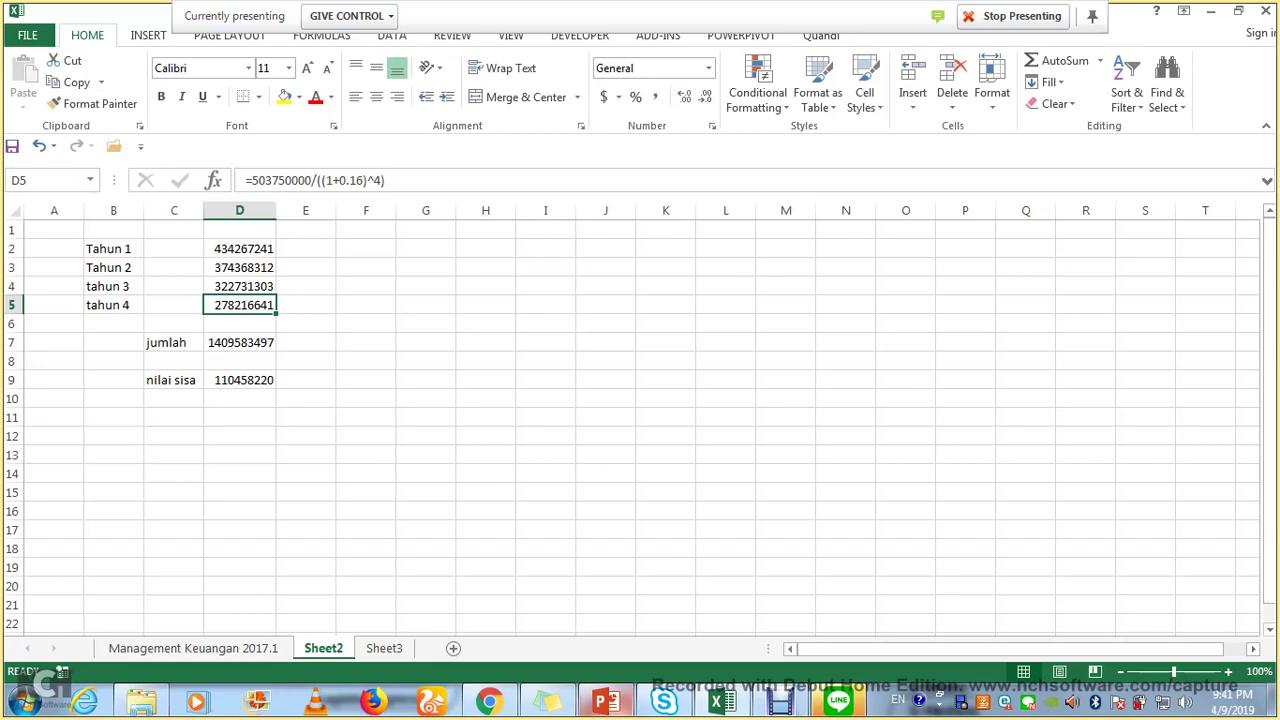
# Switch to the Skype meeting and check its conversation for new replies from the participants.
pyautogui.click(664, 702)
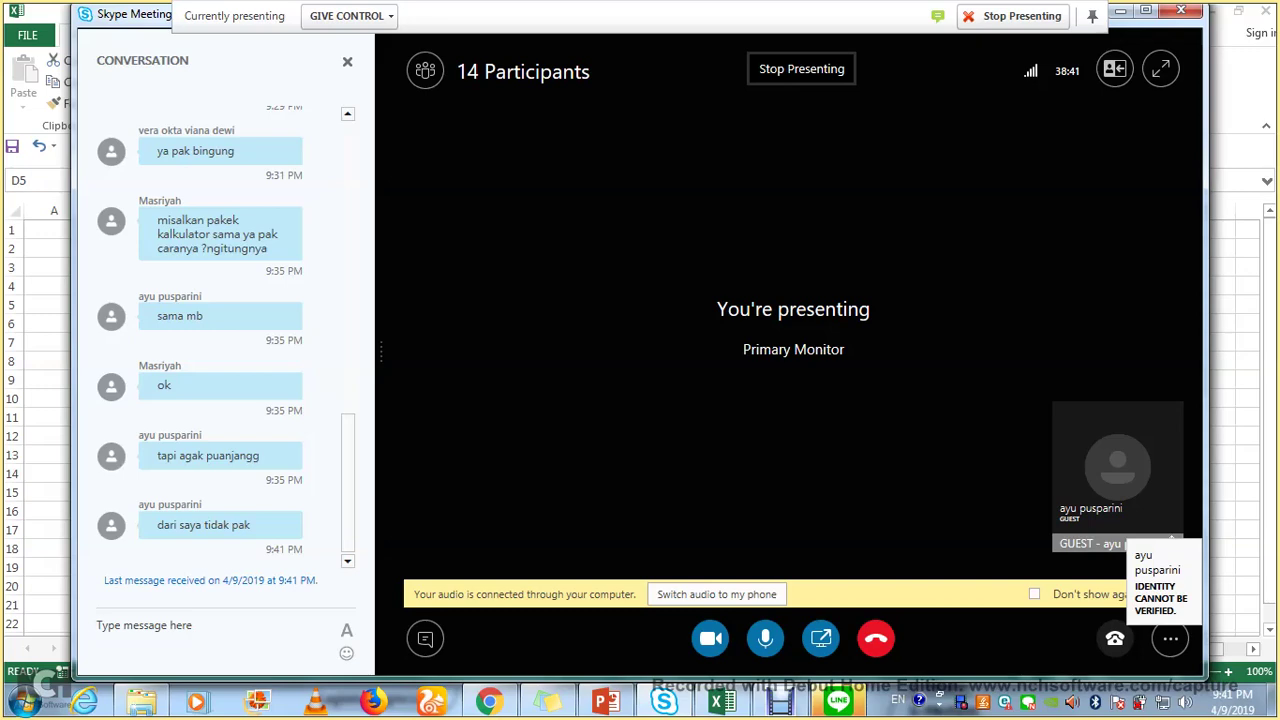
pyautogui.moveTo(838, 700)
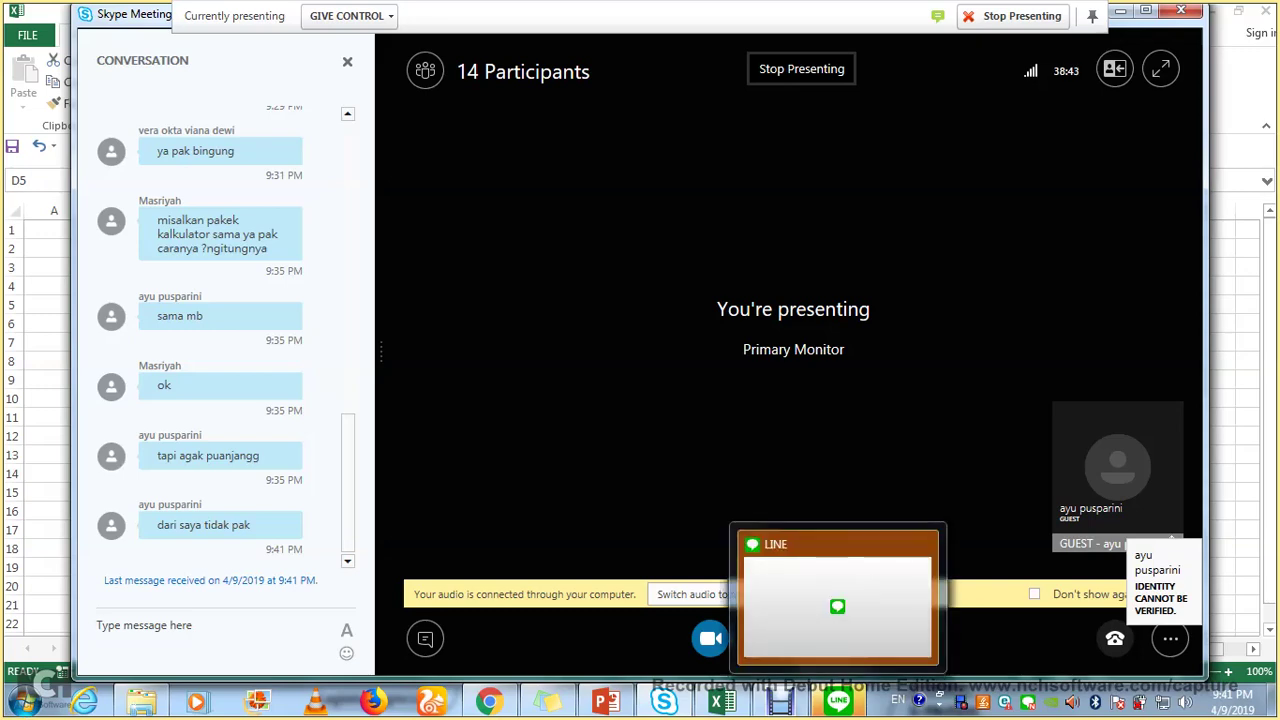
pyautogui.moveTo(838, 600)
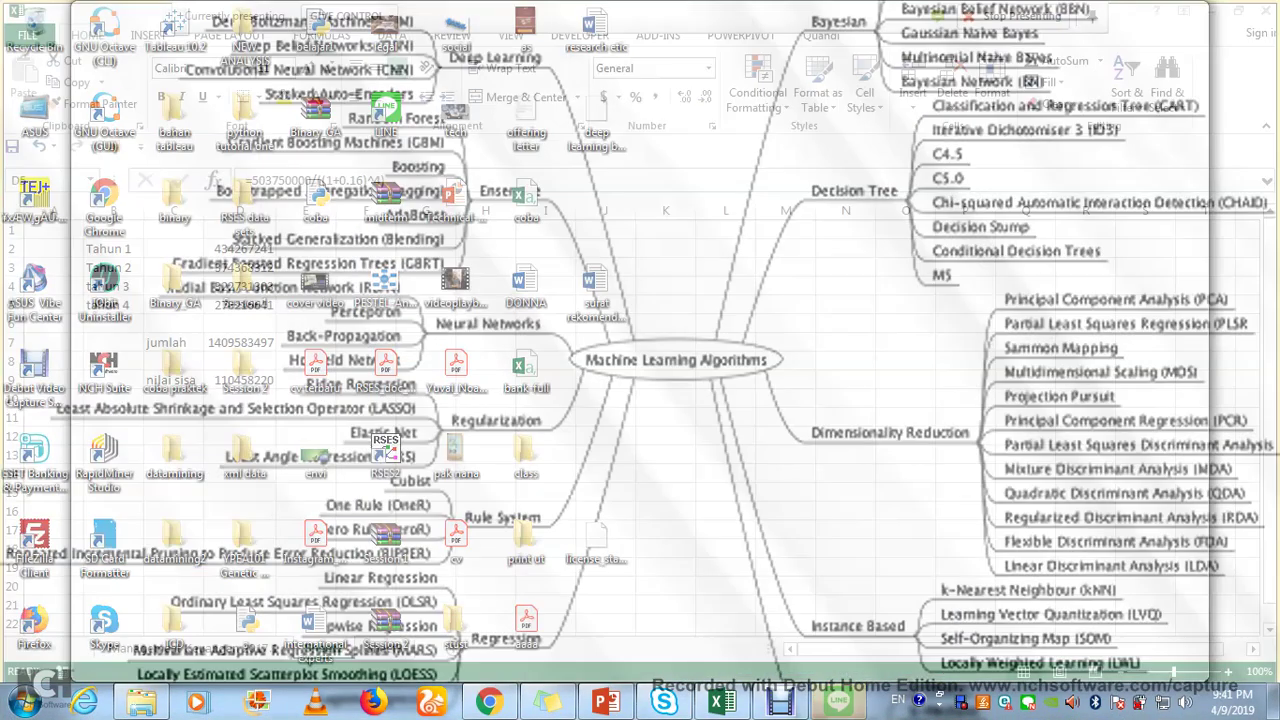
pyautogui.click(663, 700)
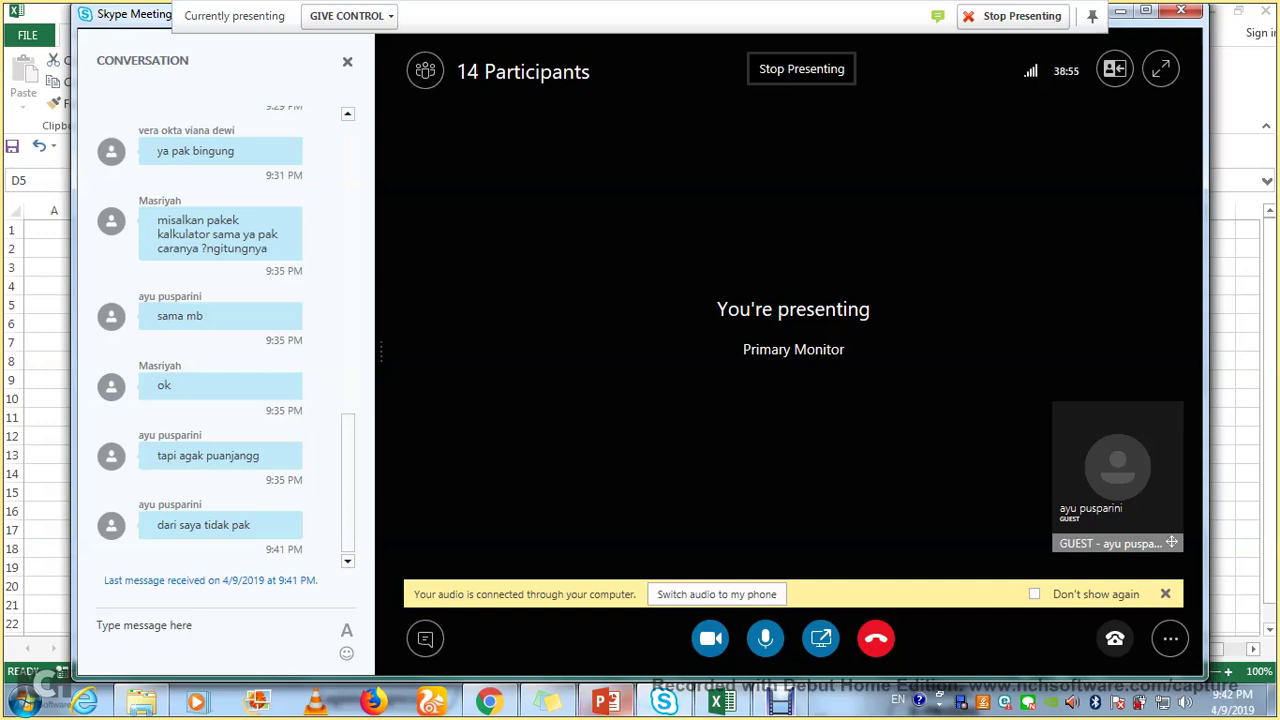
# Return to PowerPoint, review the NPV calculation on slide 18, and move on toward the following slides.
pyautogui.moveTo(605, 702)
pyautogui.click(605, 605)
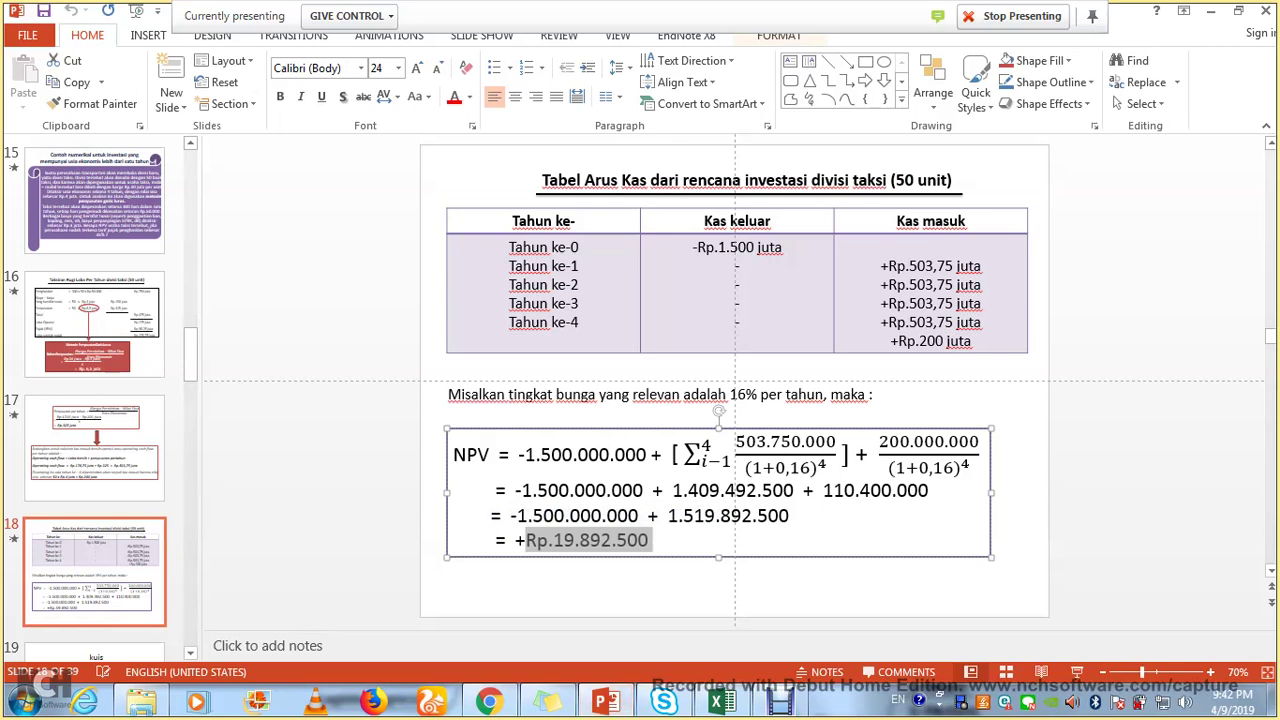
pyautogui.click(757, 515)
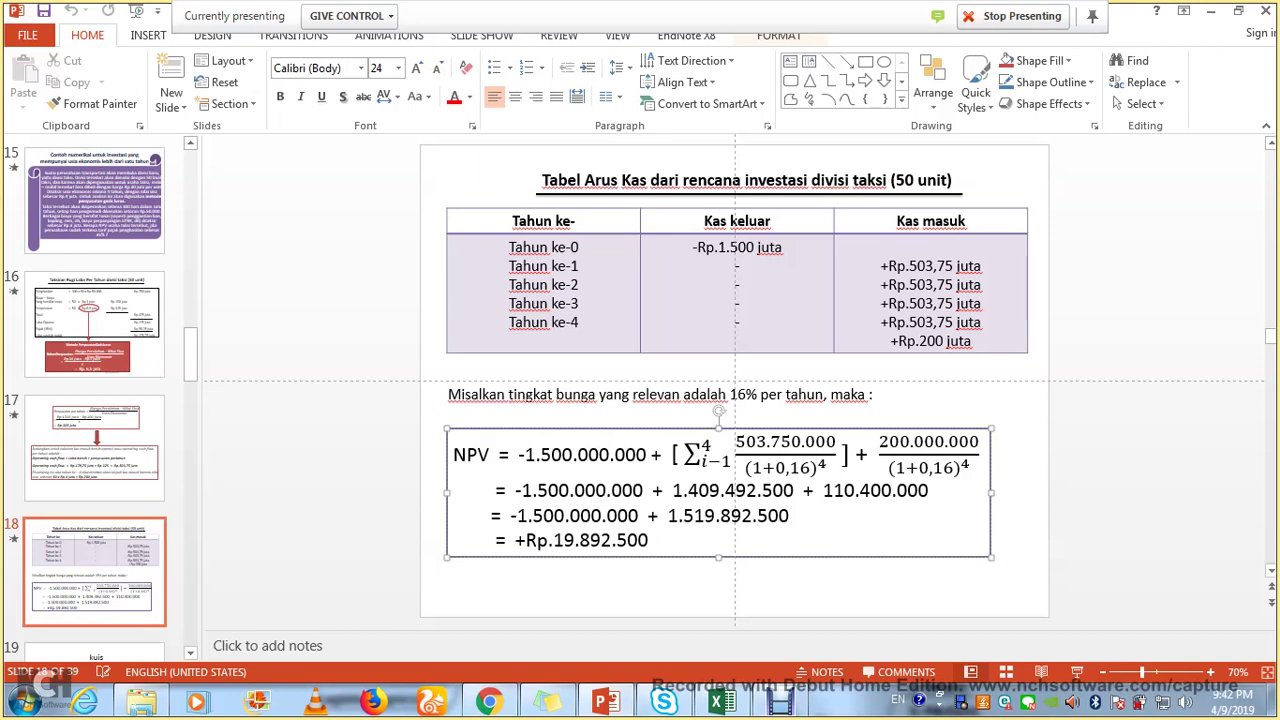
pyautogui.click(95, 571)
pyautogui.scroll(-3, 95, 398)
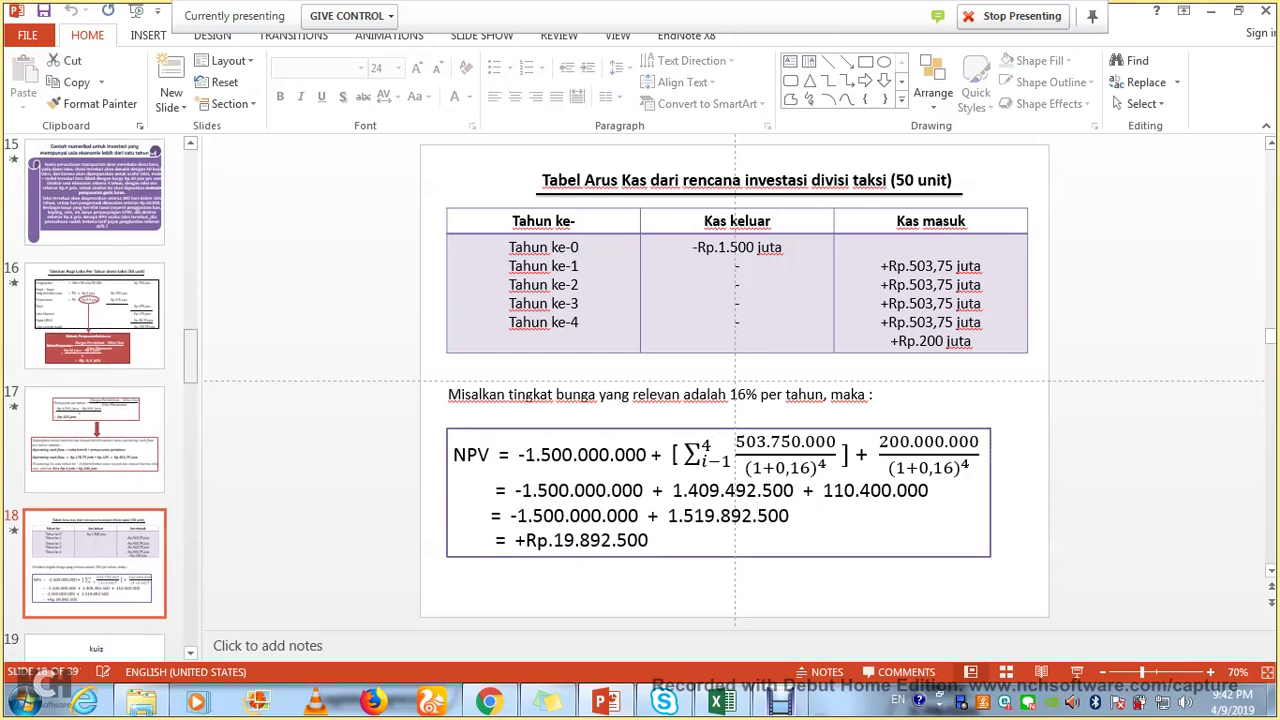